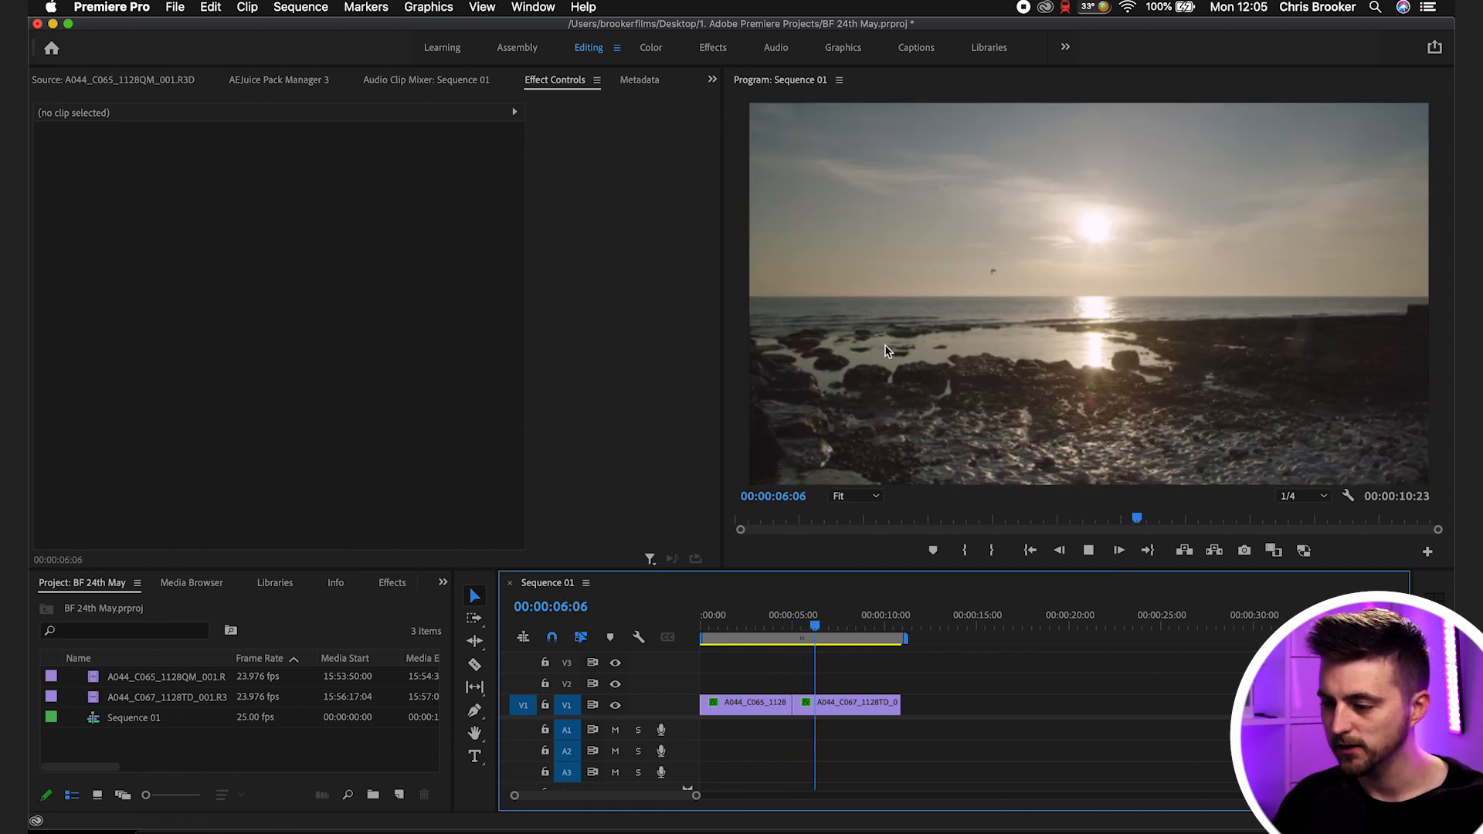
Step: Play the sequence across the cut between the two clips to review the plain cut
click(749, 627)
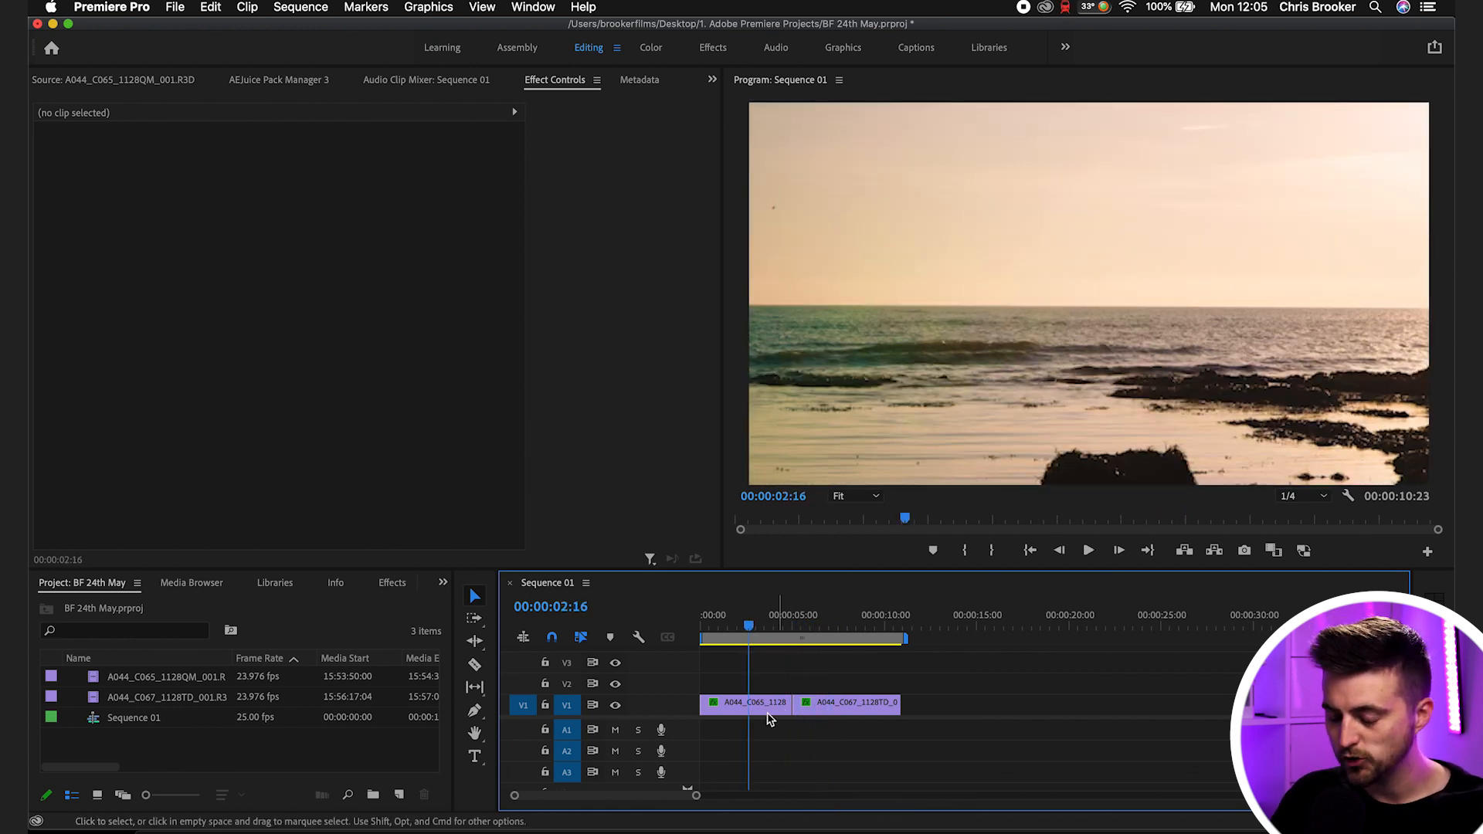
key(space)
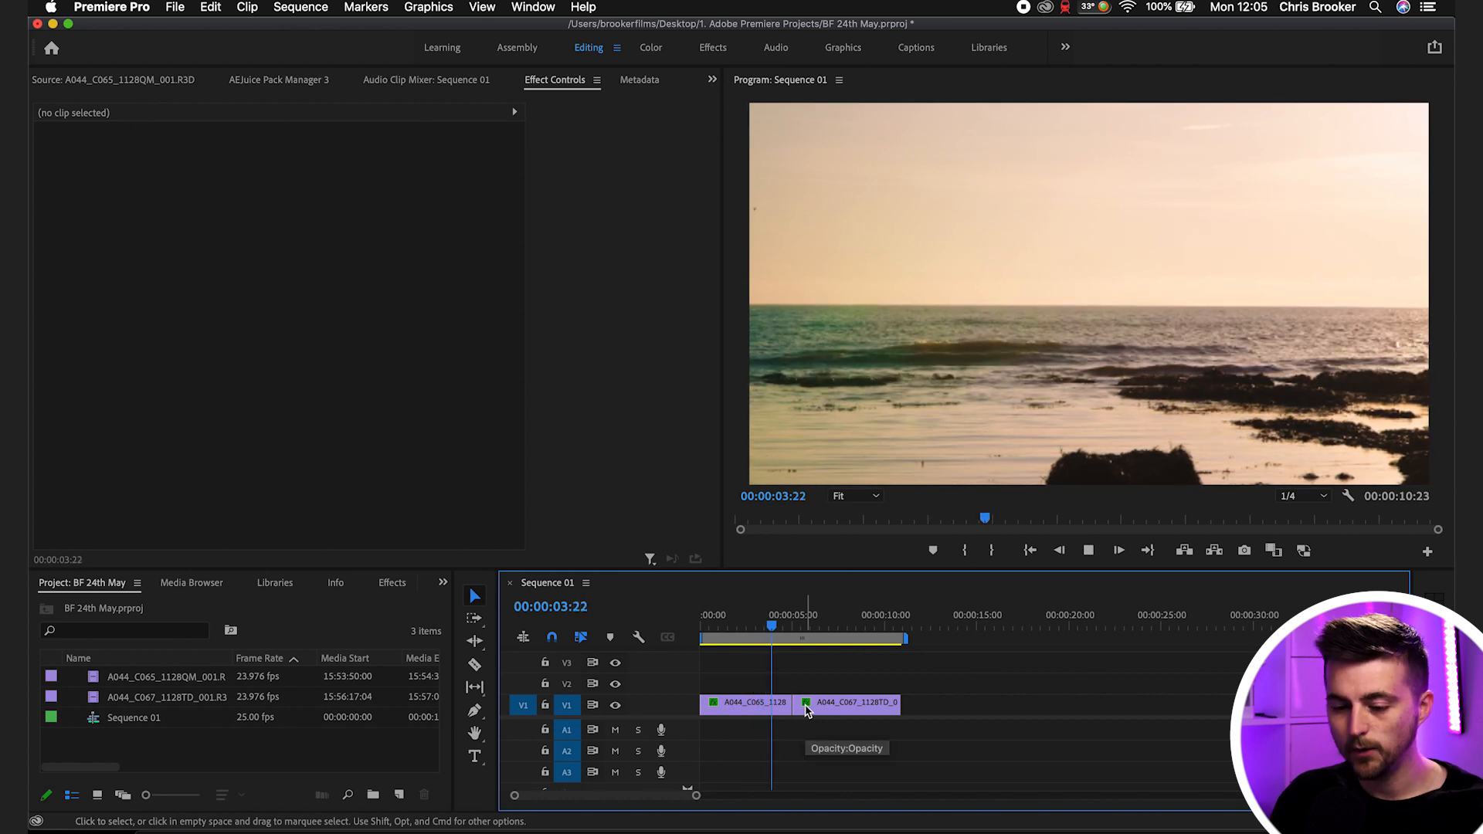
key(space)
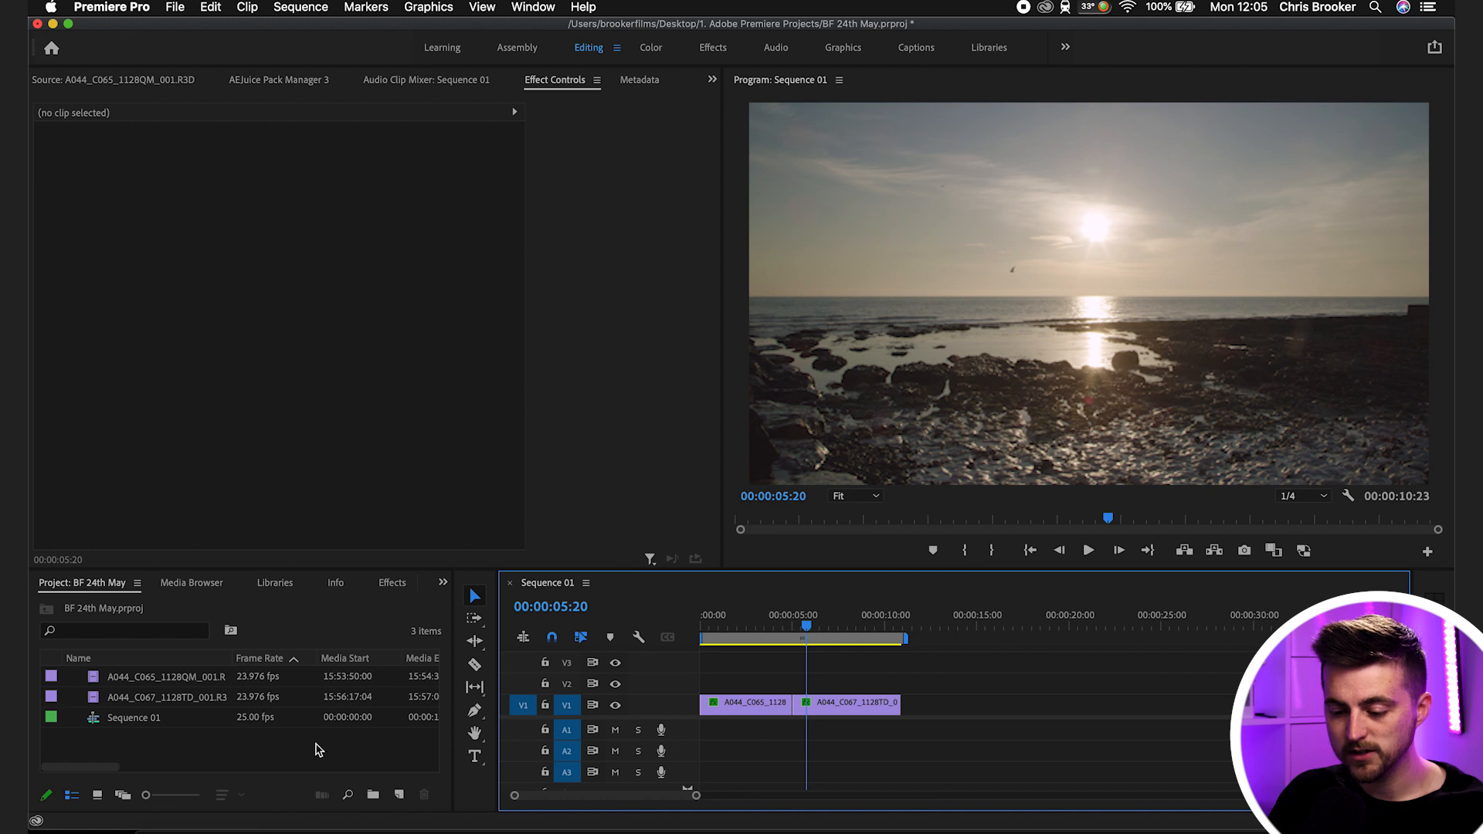
Step: Add a new Color Matte item to the project, keeping the proposed video settings
click(85, 586)
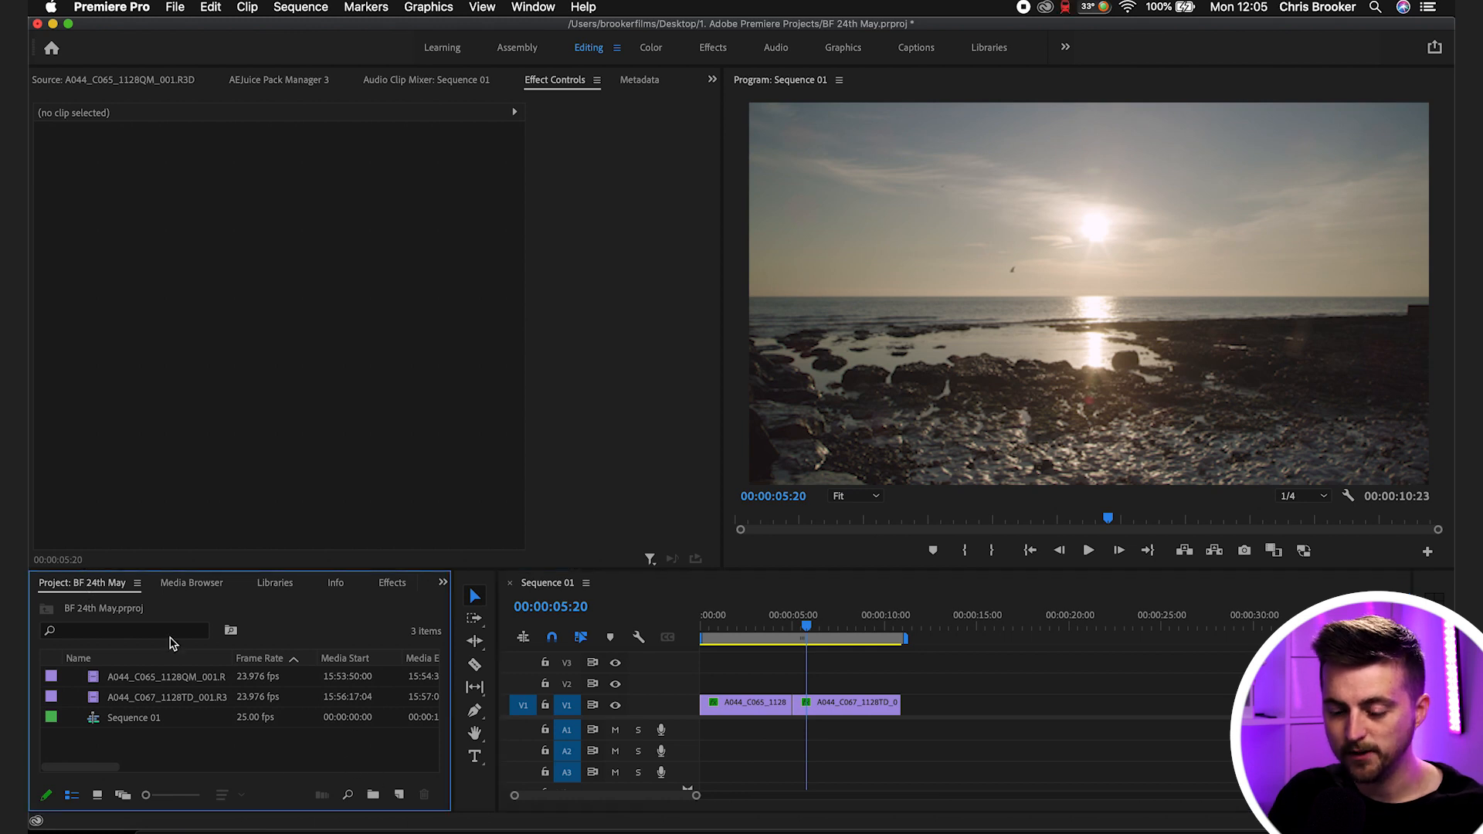
click(398, 795)
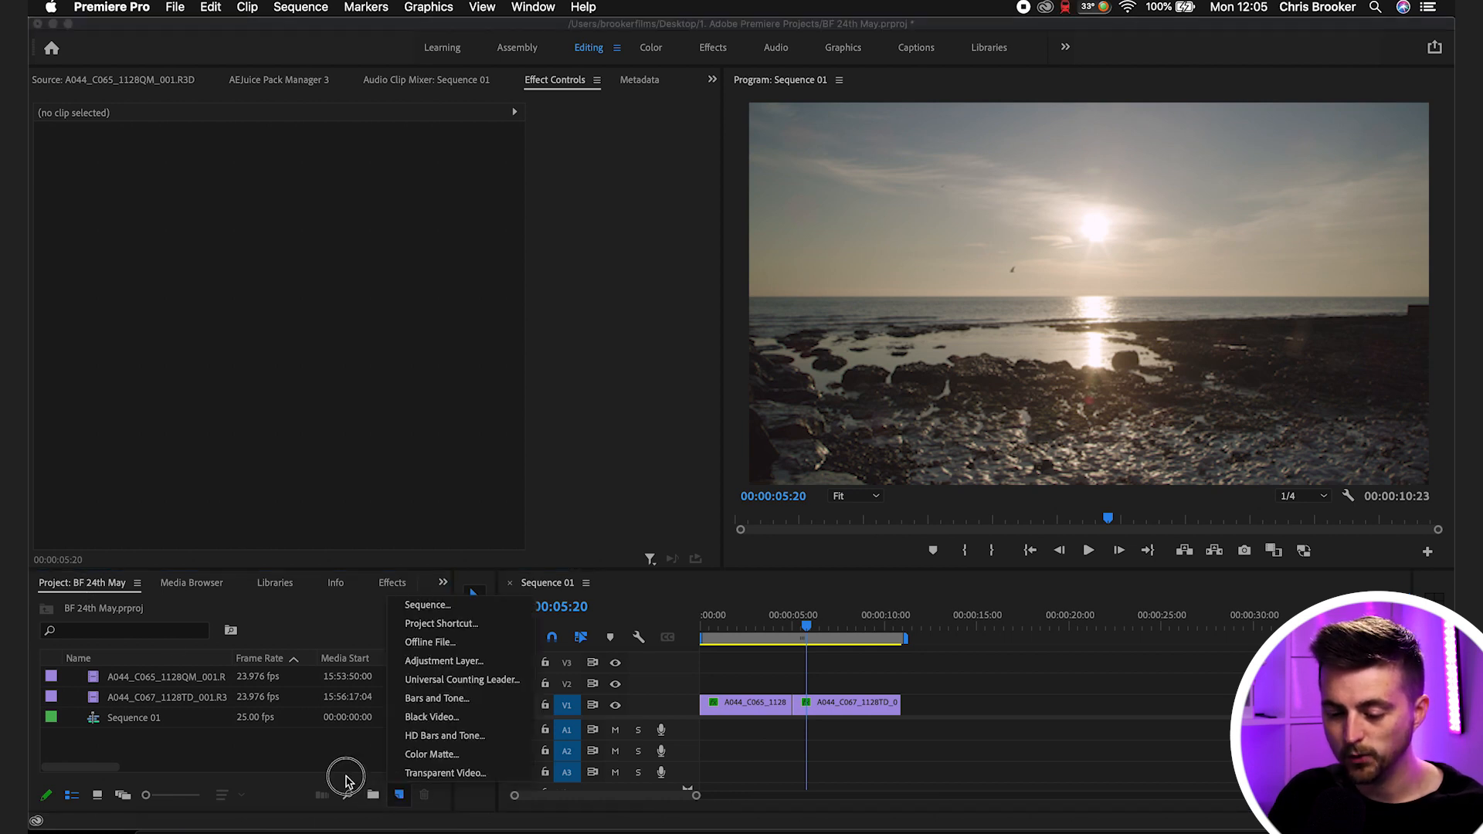
click(344, 777)
right_click(235, 742)
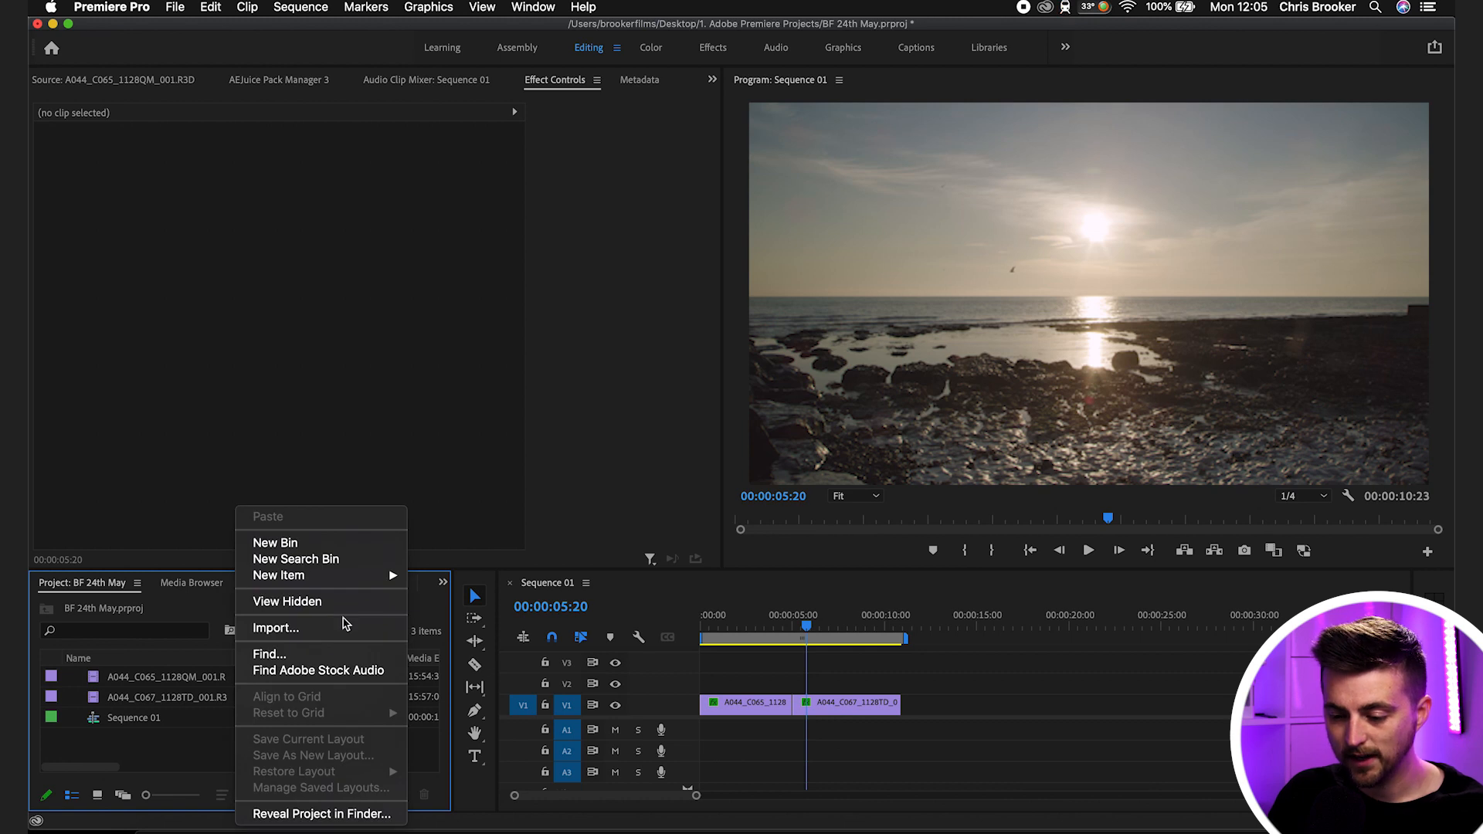
mouse_move(363, 575)
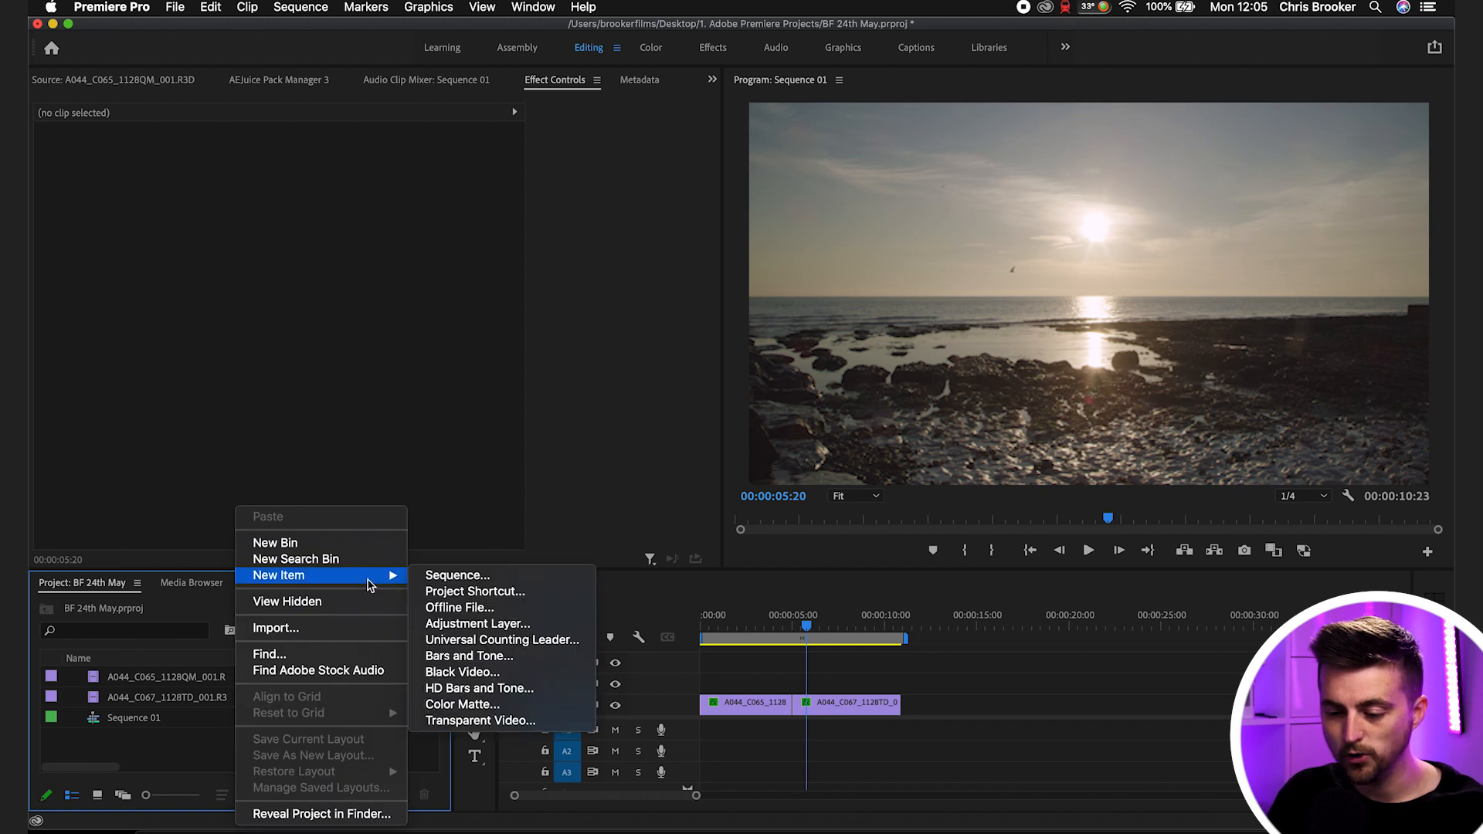
click(491, 705)
click(872, 494)
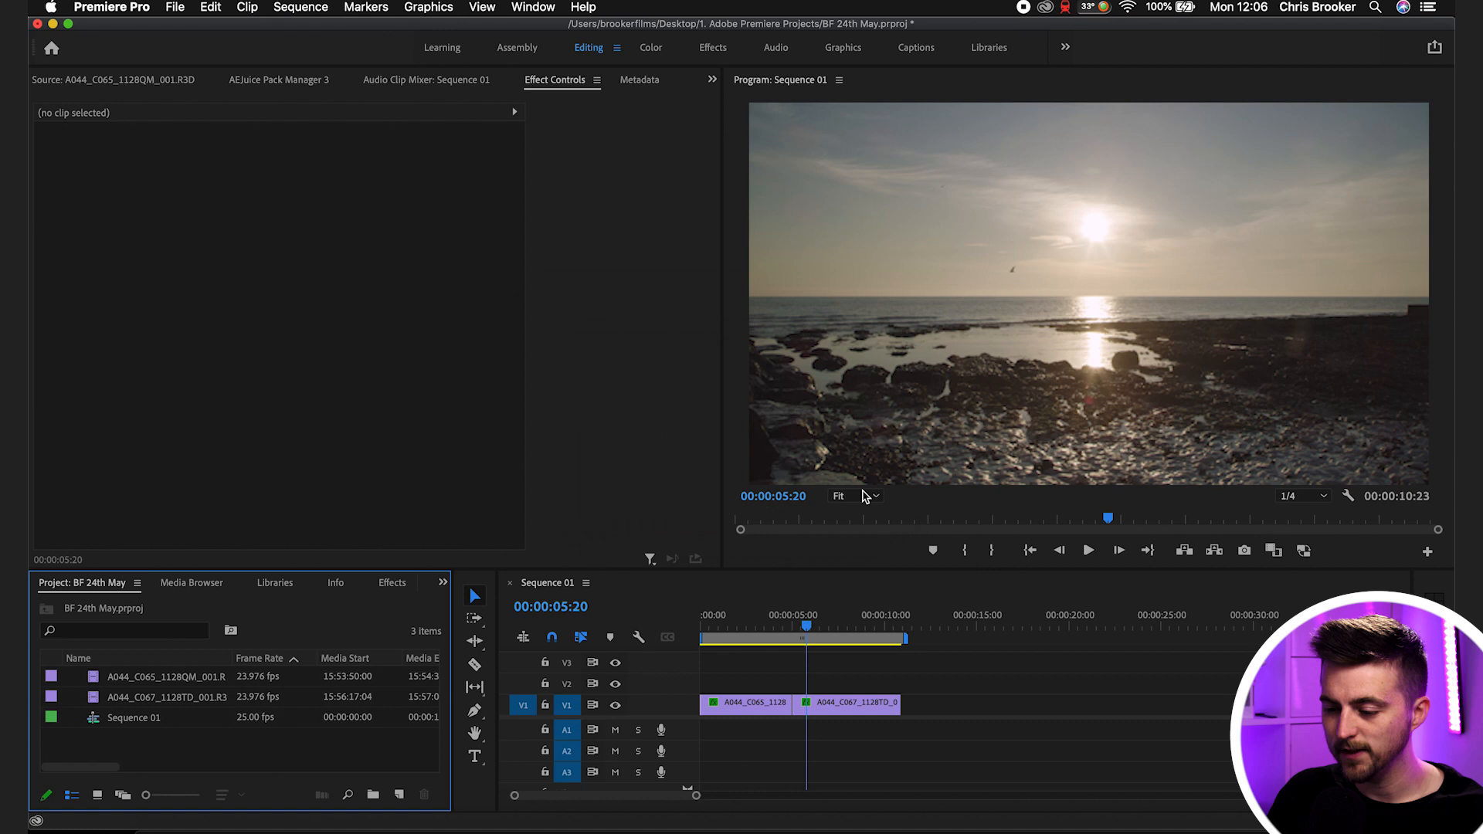
Step: Pick a bright cyan-blue with a hue of 189° as the matte's color
click(659, 446)
click(723, 525)
drag(771, 363, 768, 433)
drag(707, 490, 684, 510)
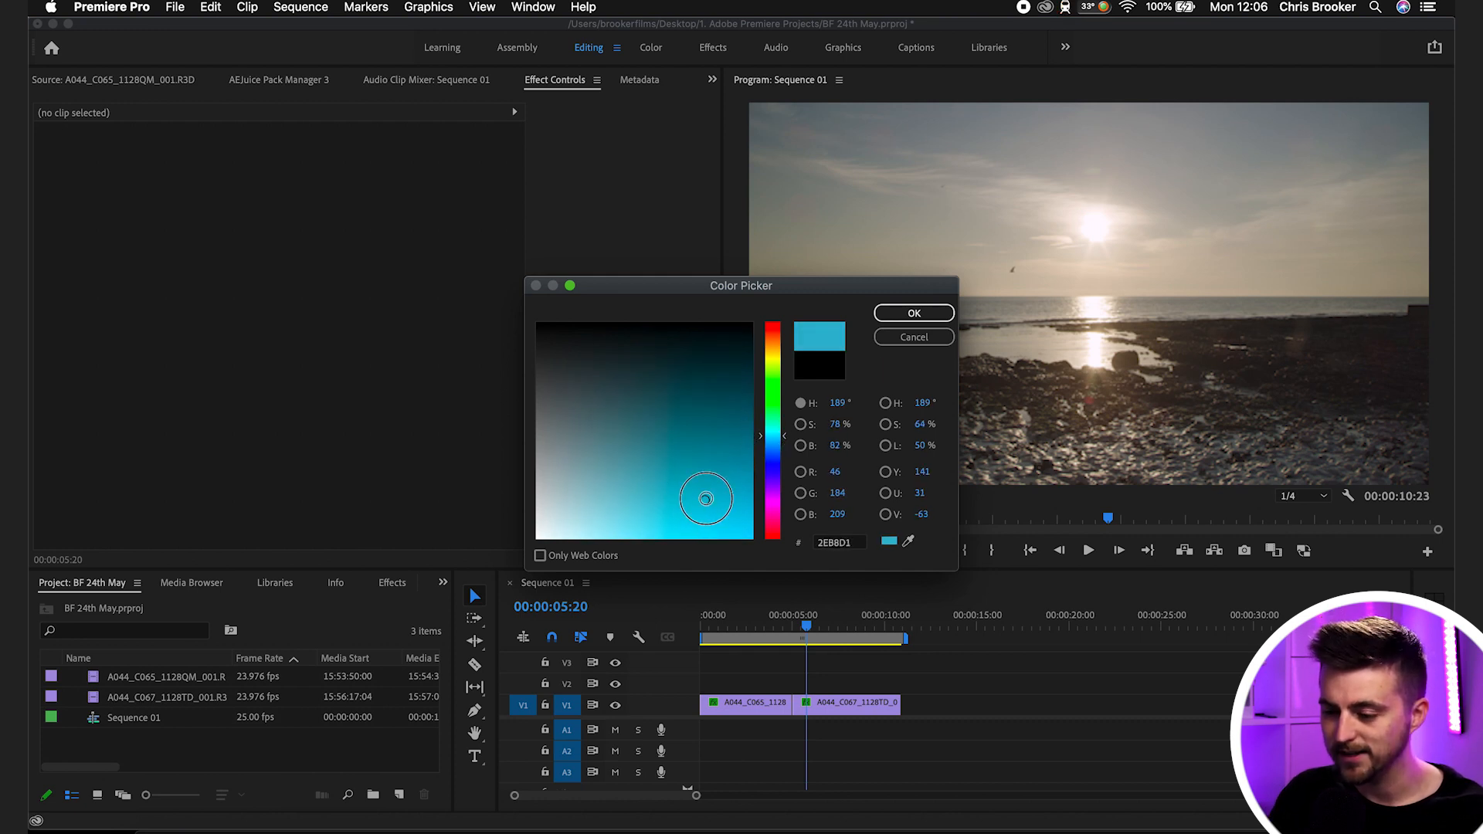
click(912, 313)
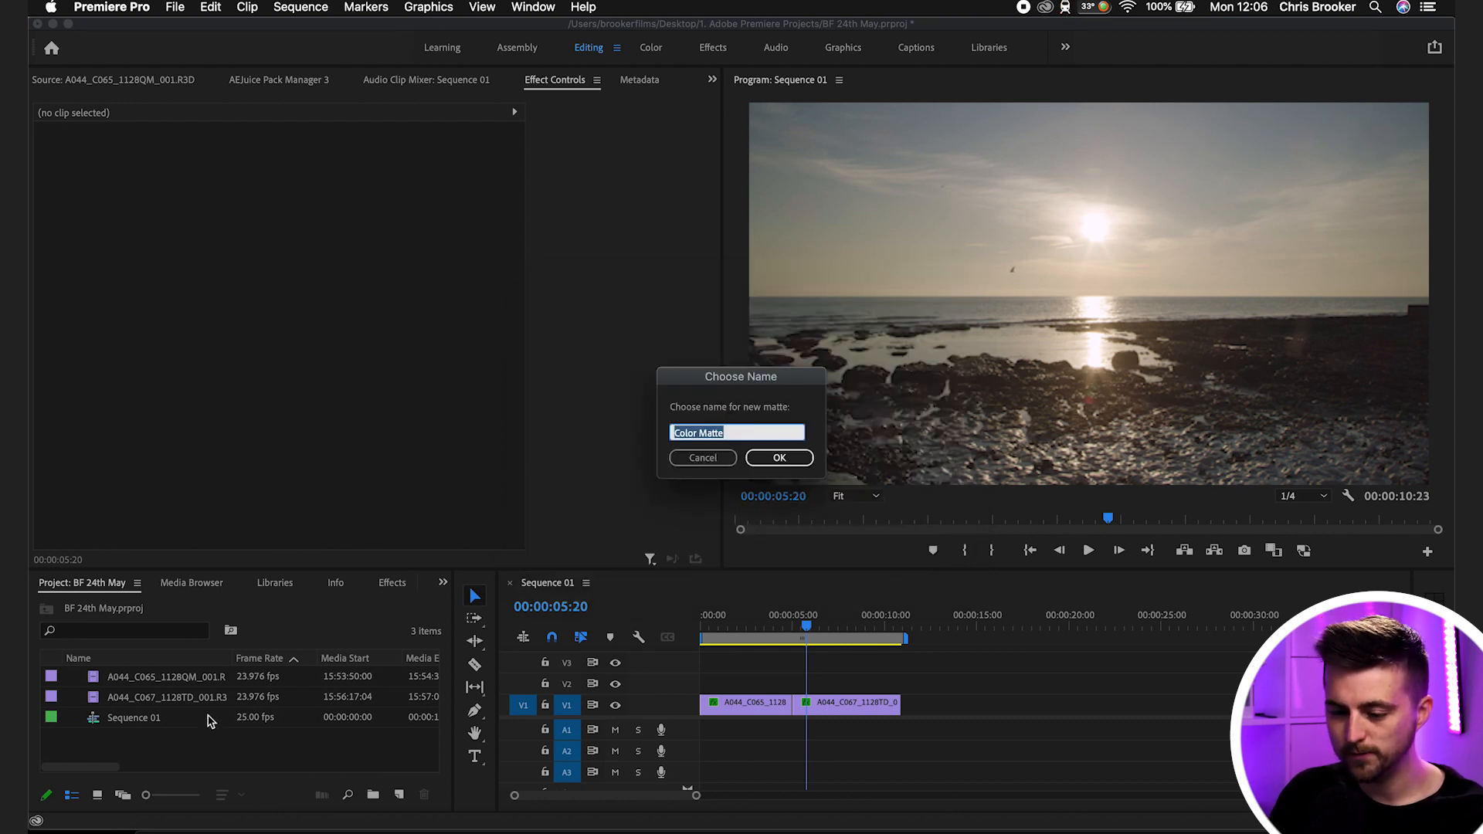
Step: Name the new matte "Blue Matte"
text(Blue)
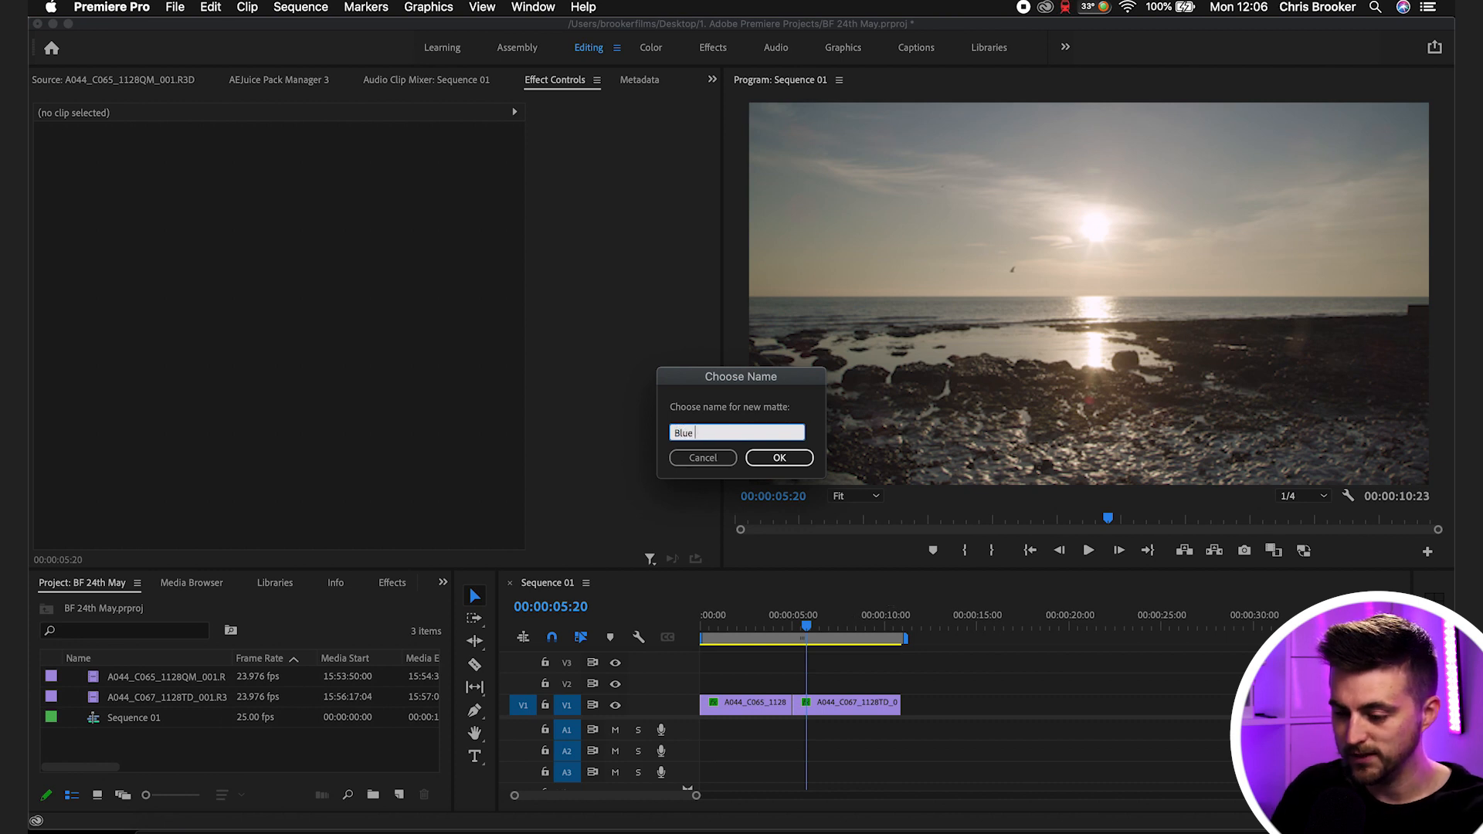
text( Matte)
key(Return)
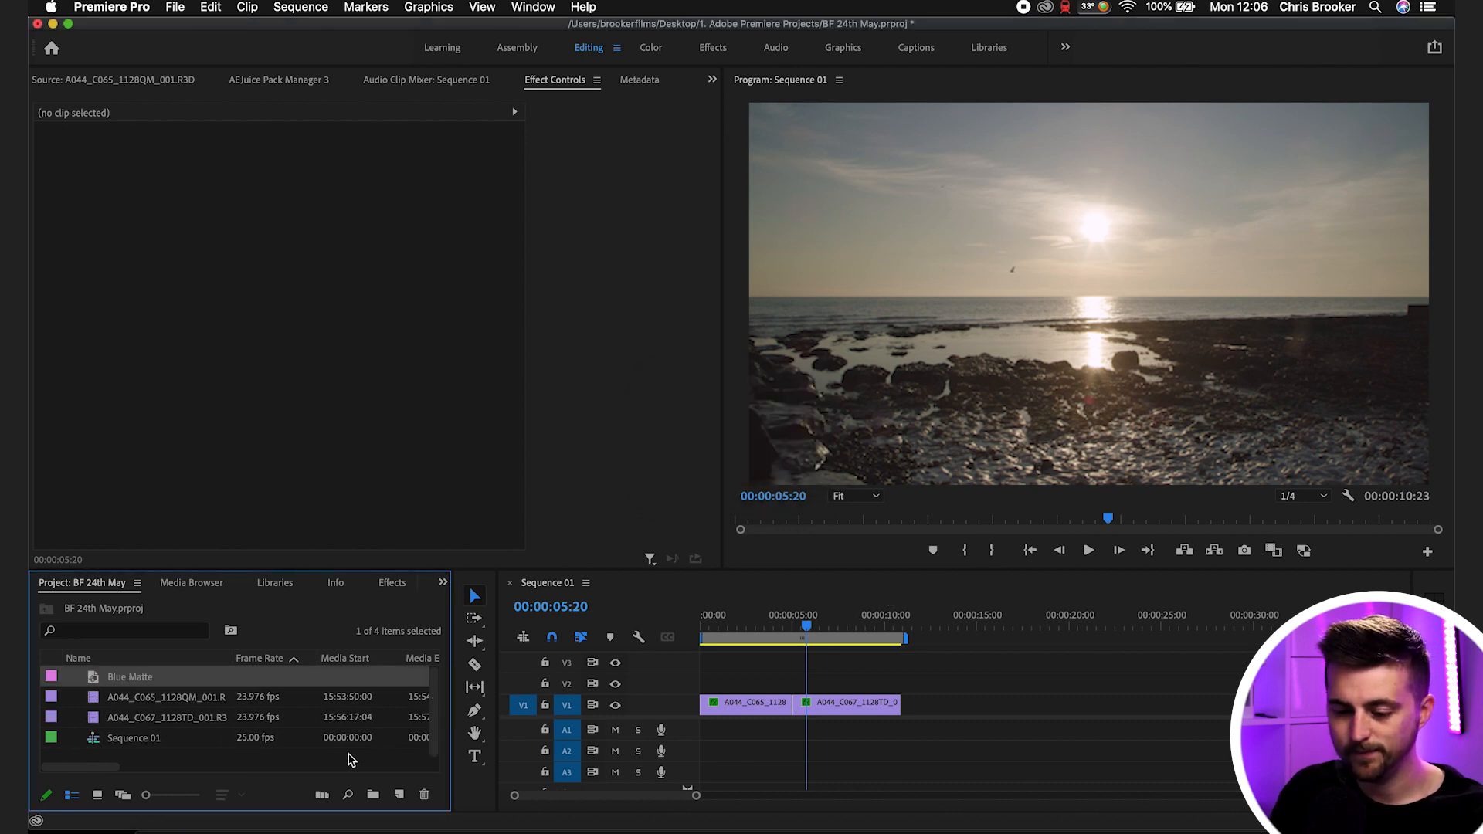
Step: Place Blue Matte on video track V2 so it spans the cut between the two clips
drag(148, 678, 768, 690)
click(821, 688)
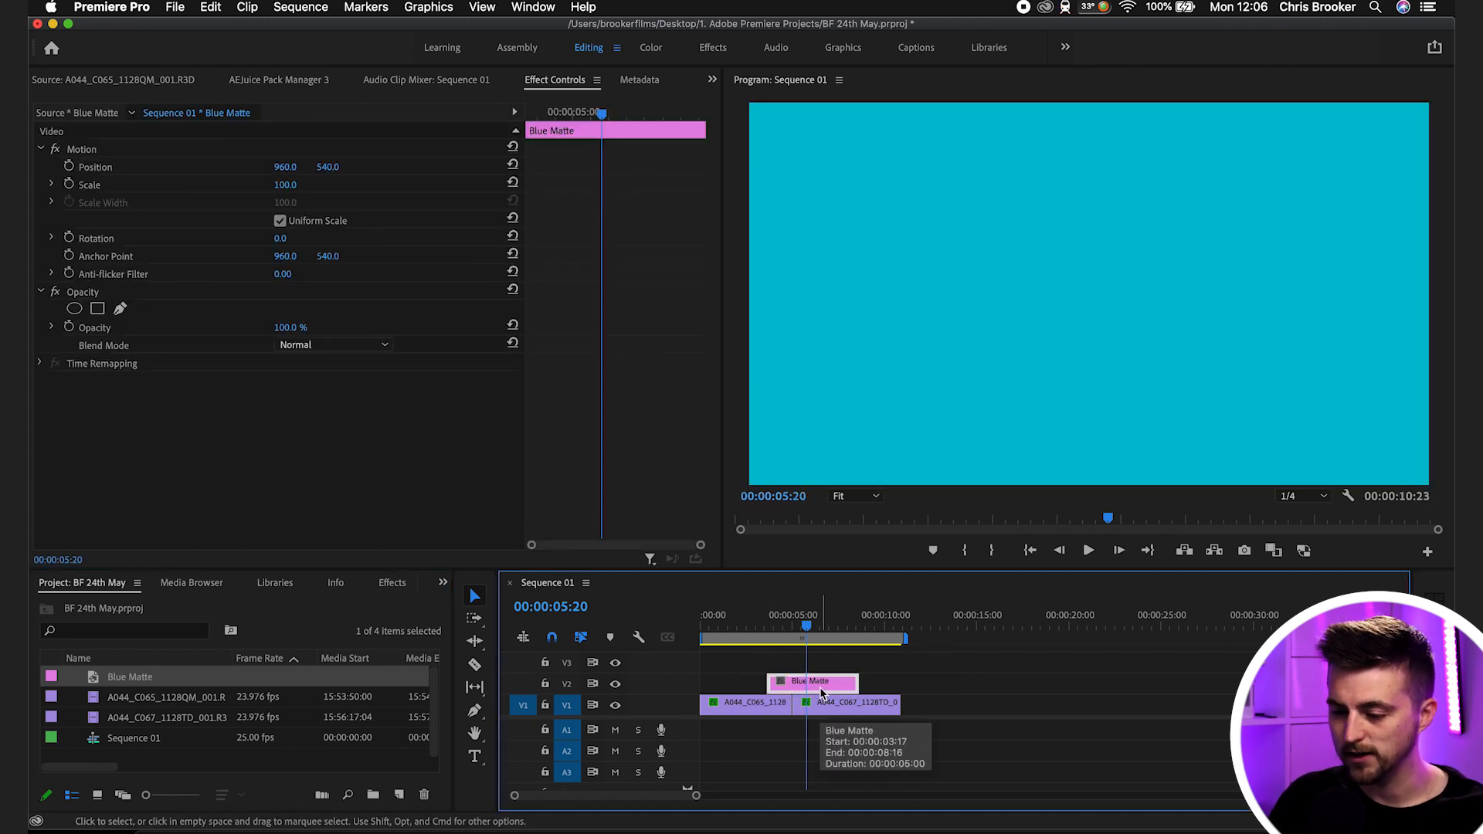
Step: Set the Scale of the Blue Matte clip to 200
click(857, 497)
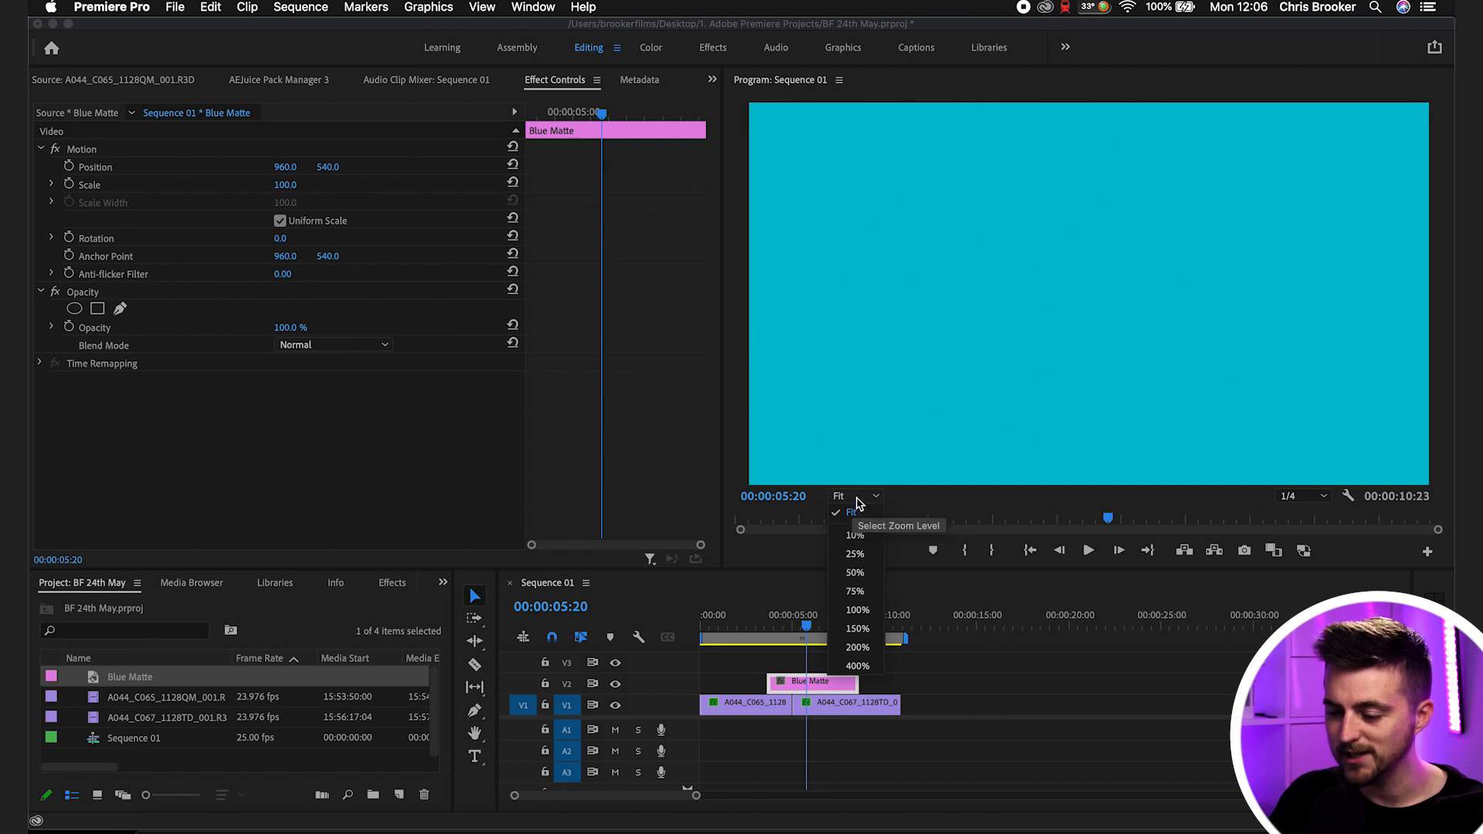
click(854, 574)
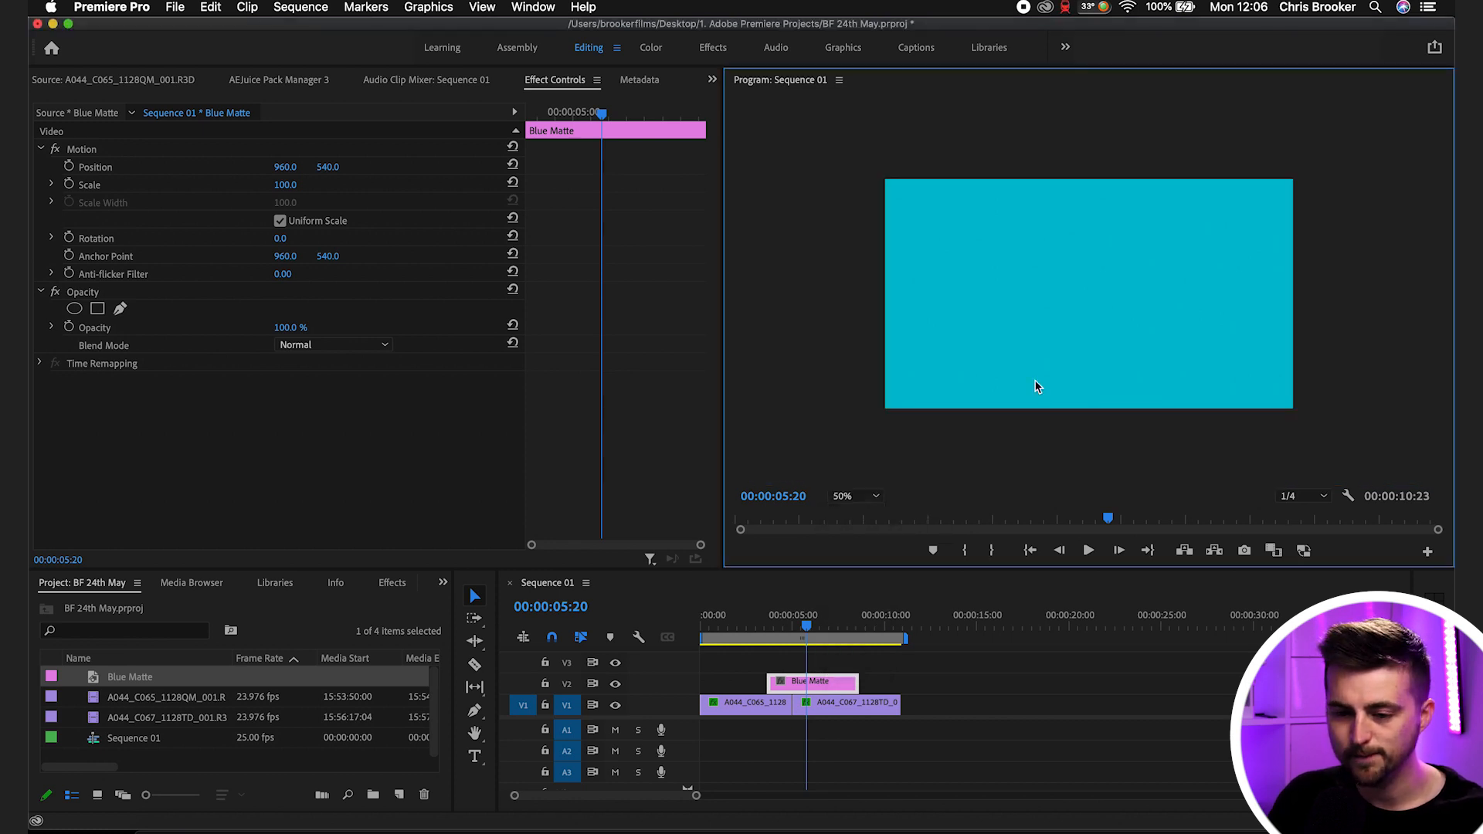
click(84, 149)
click(97, 186)
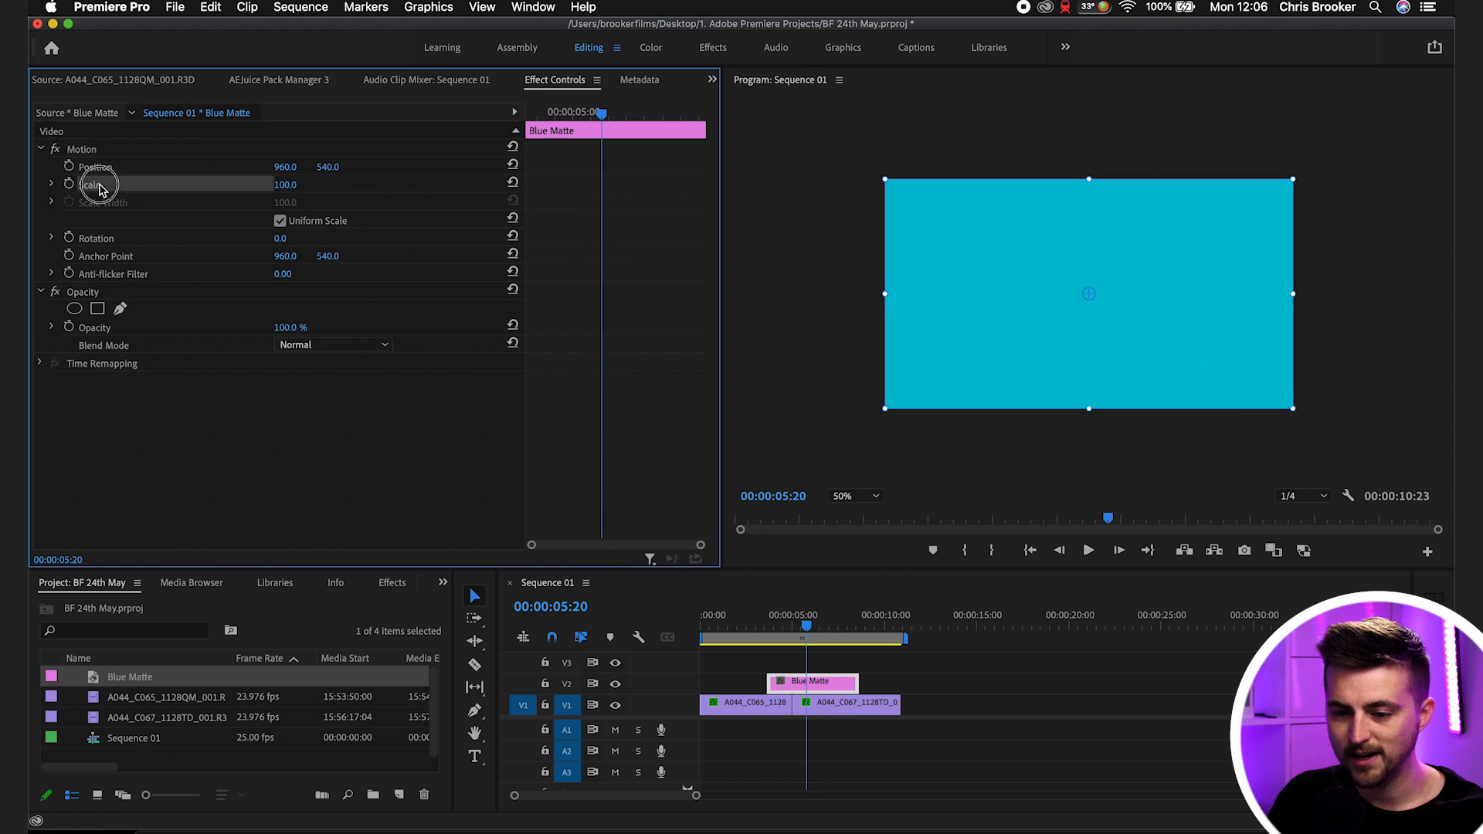
drag(285, 185, 348, 184)
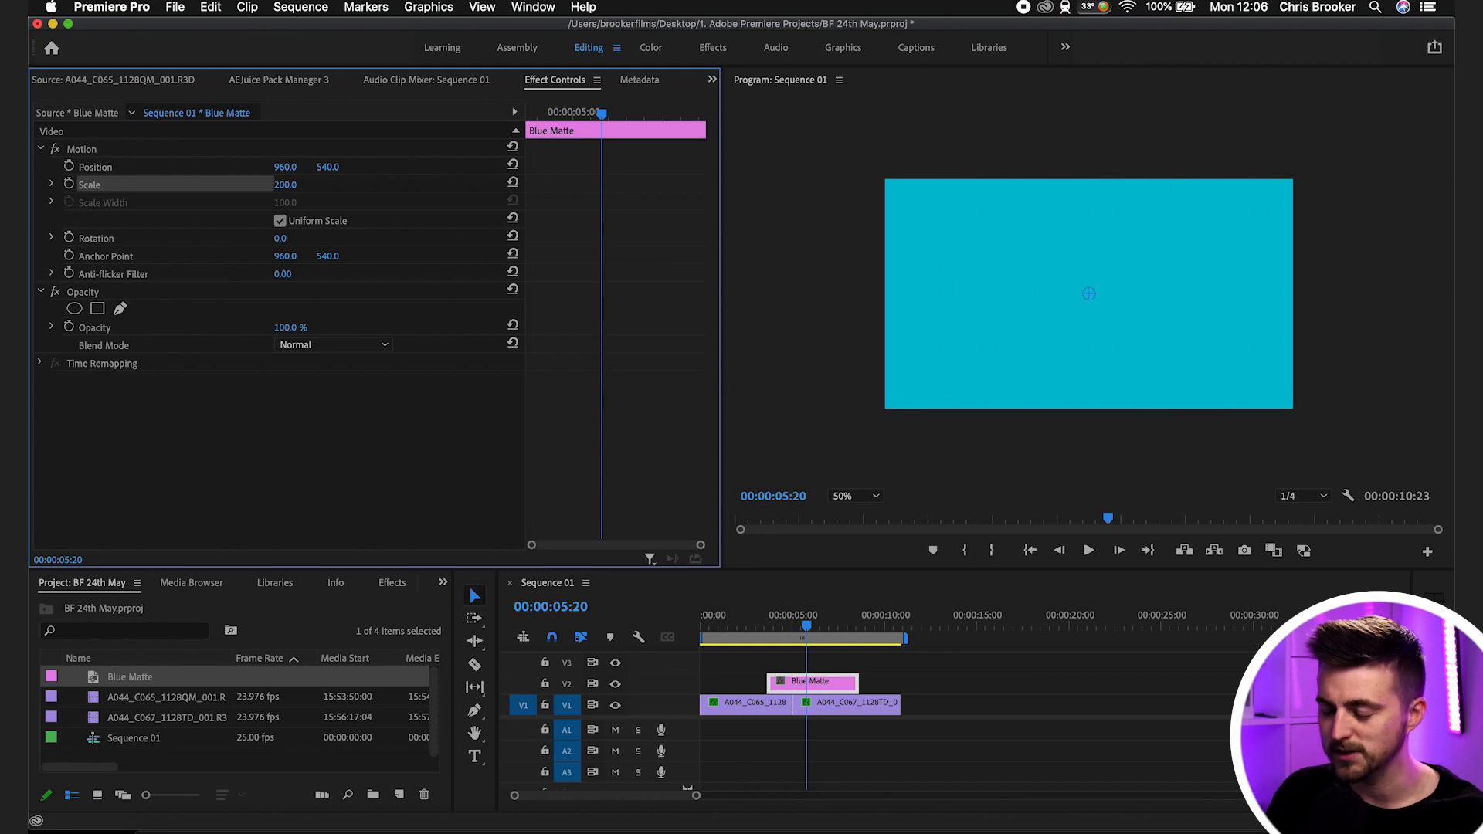
Step: Start a free-draw bezier opacity mask on Blue Matte with a wavy top edge running above and beyond the video frame
click(87, 294)
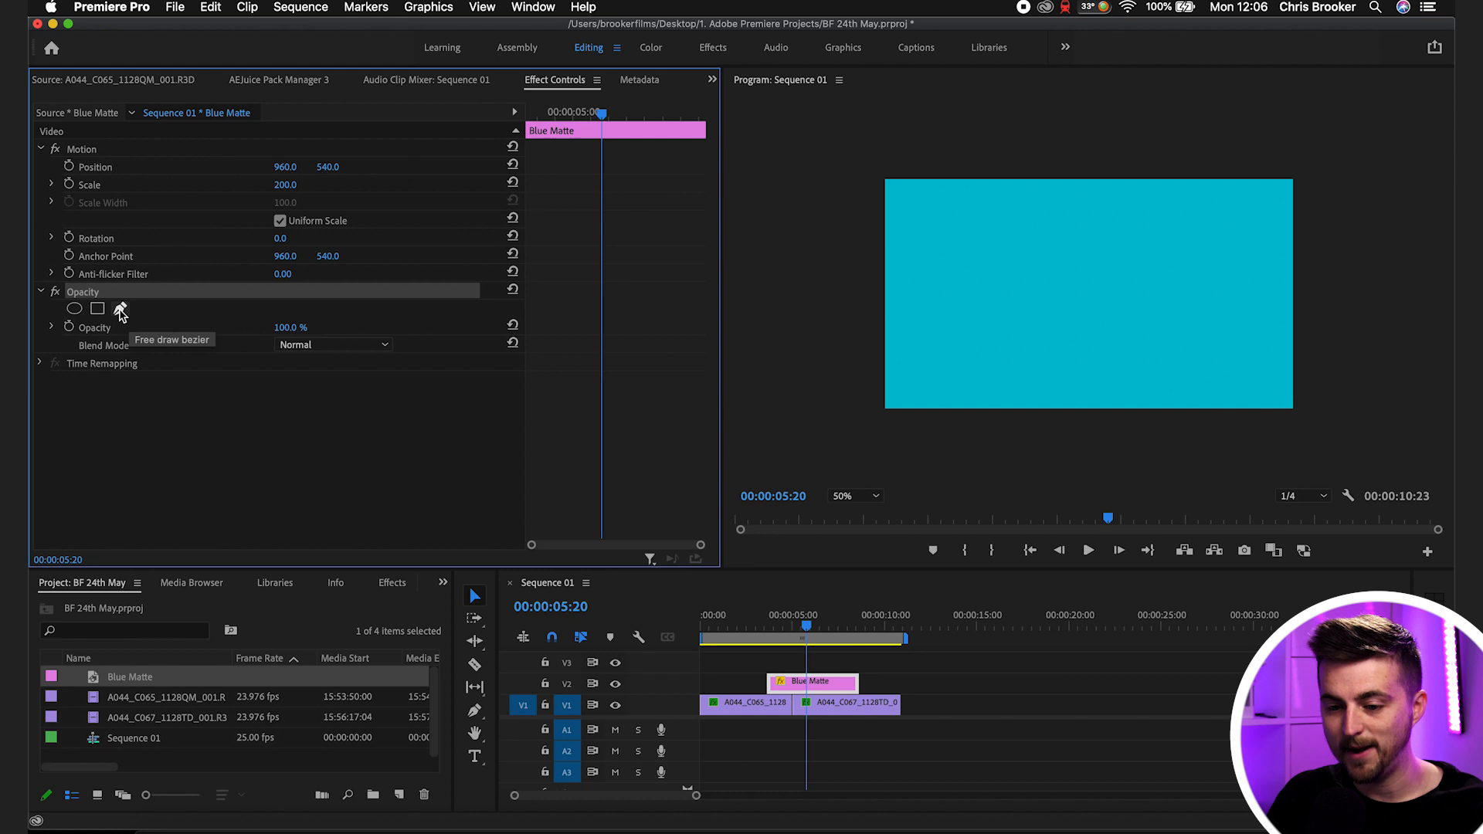
click(119, 310)
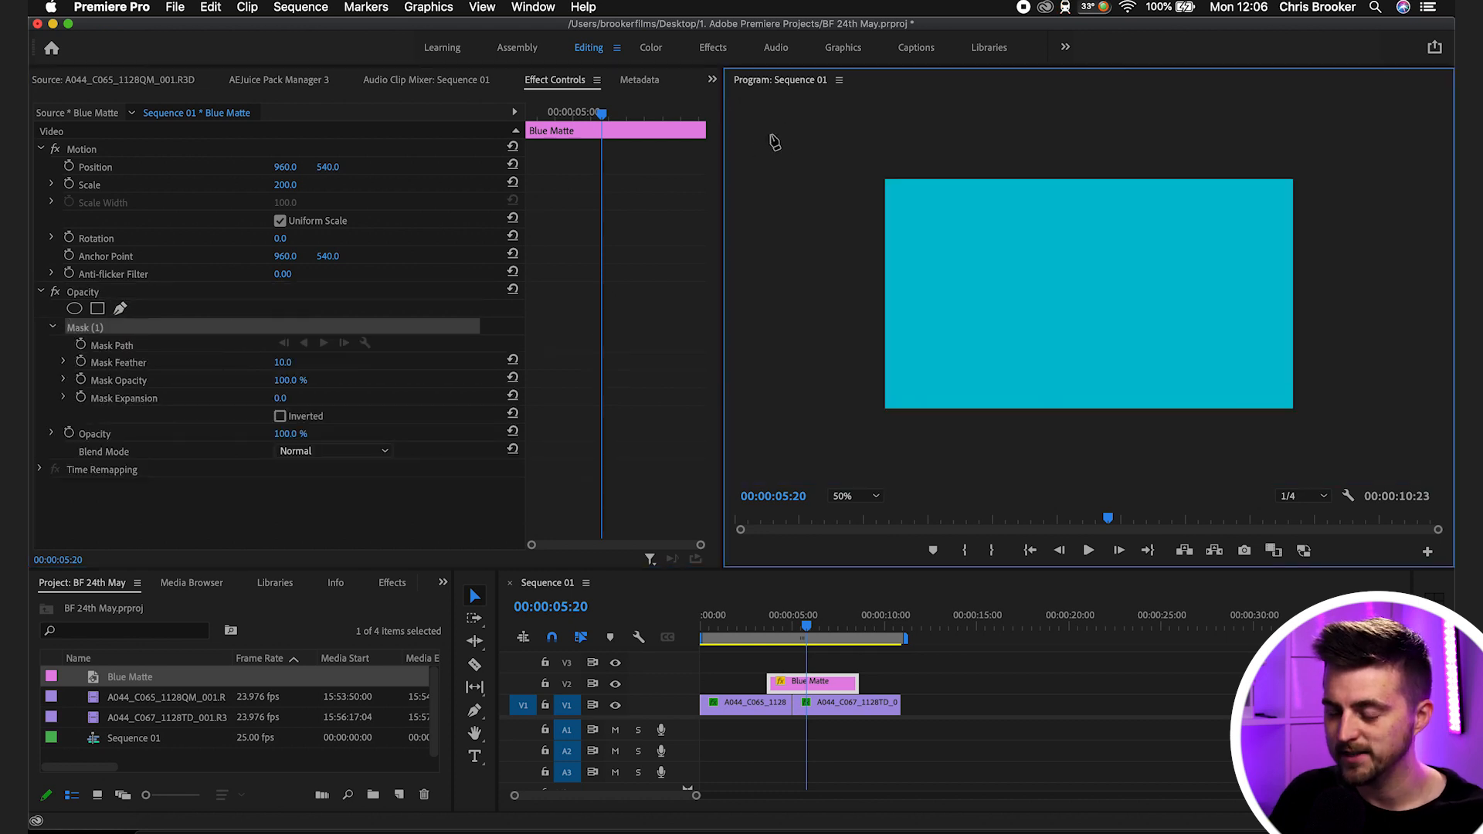
click(937, 124)
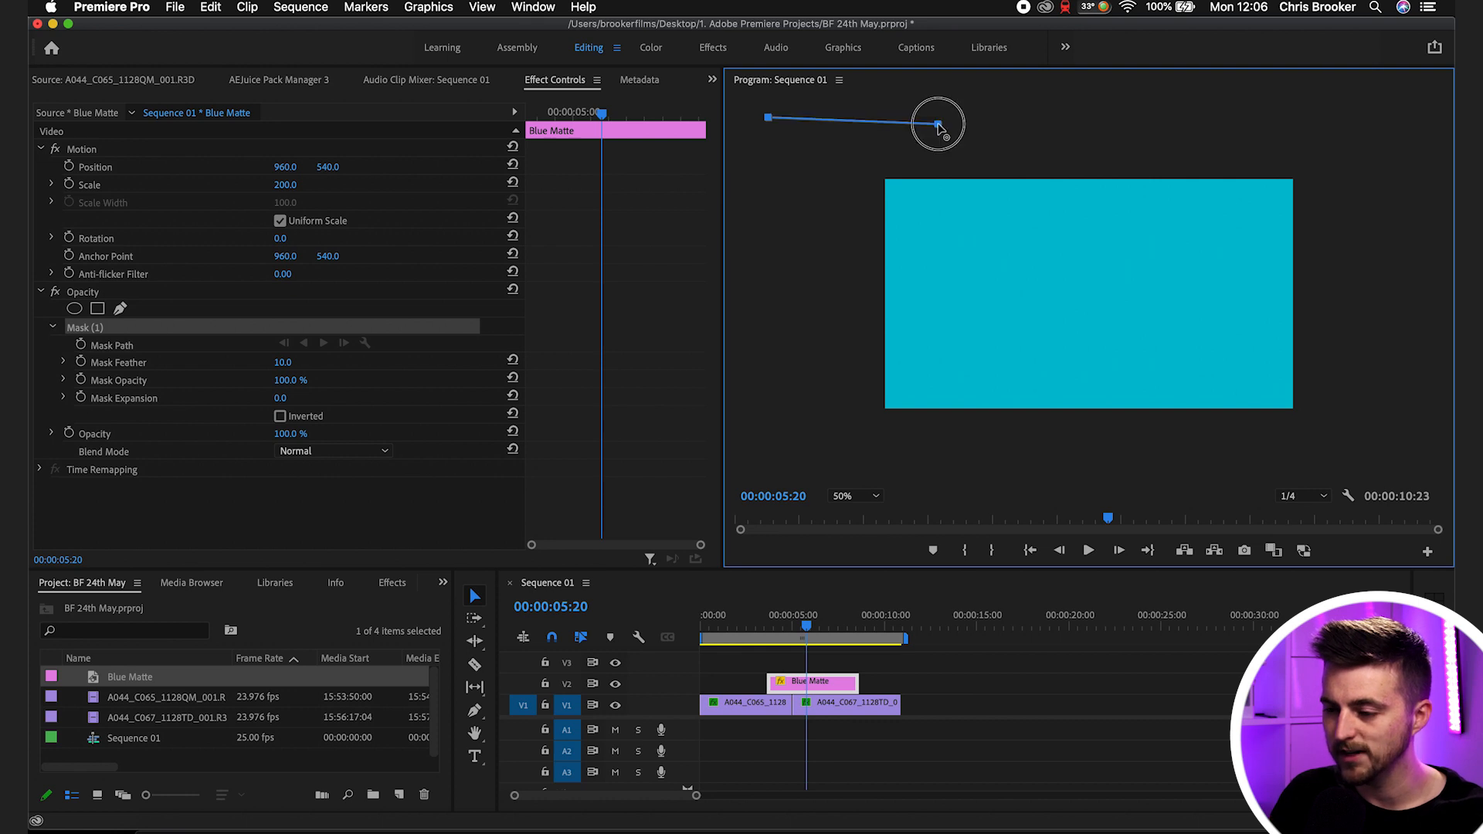
drag(937, 126, 996, 164)
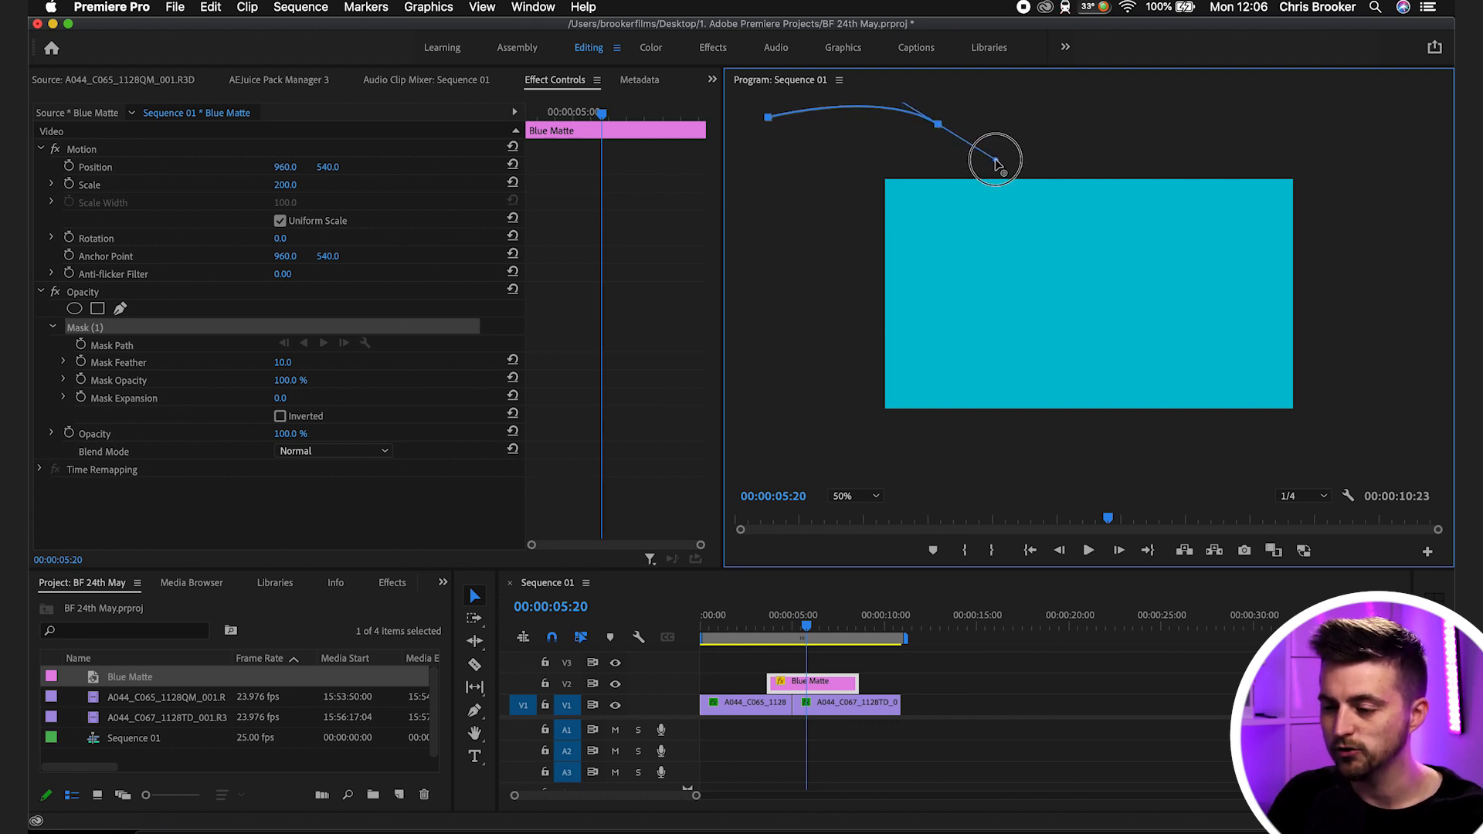
drag(1107, 149, 1172, 124)
drag(1284, 114, 1387, 124)
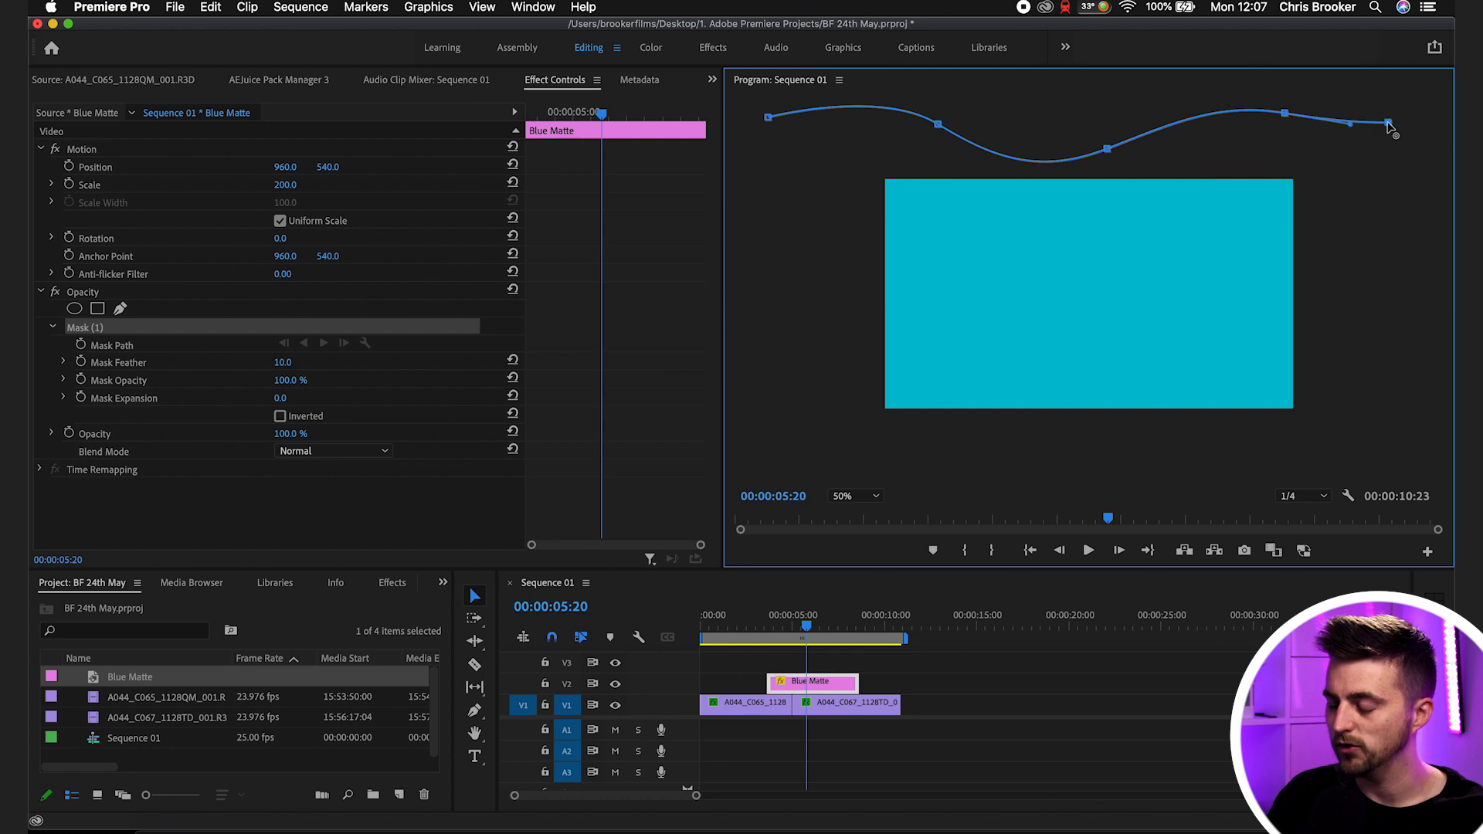
Step: Complete the mask with a straight right side, a wavy bottom edge below the frame and a closed left side, and save the project
click(1414, 461)
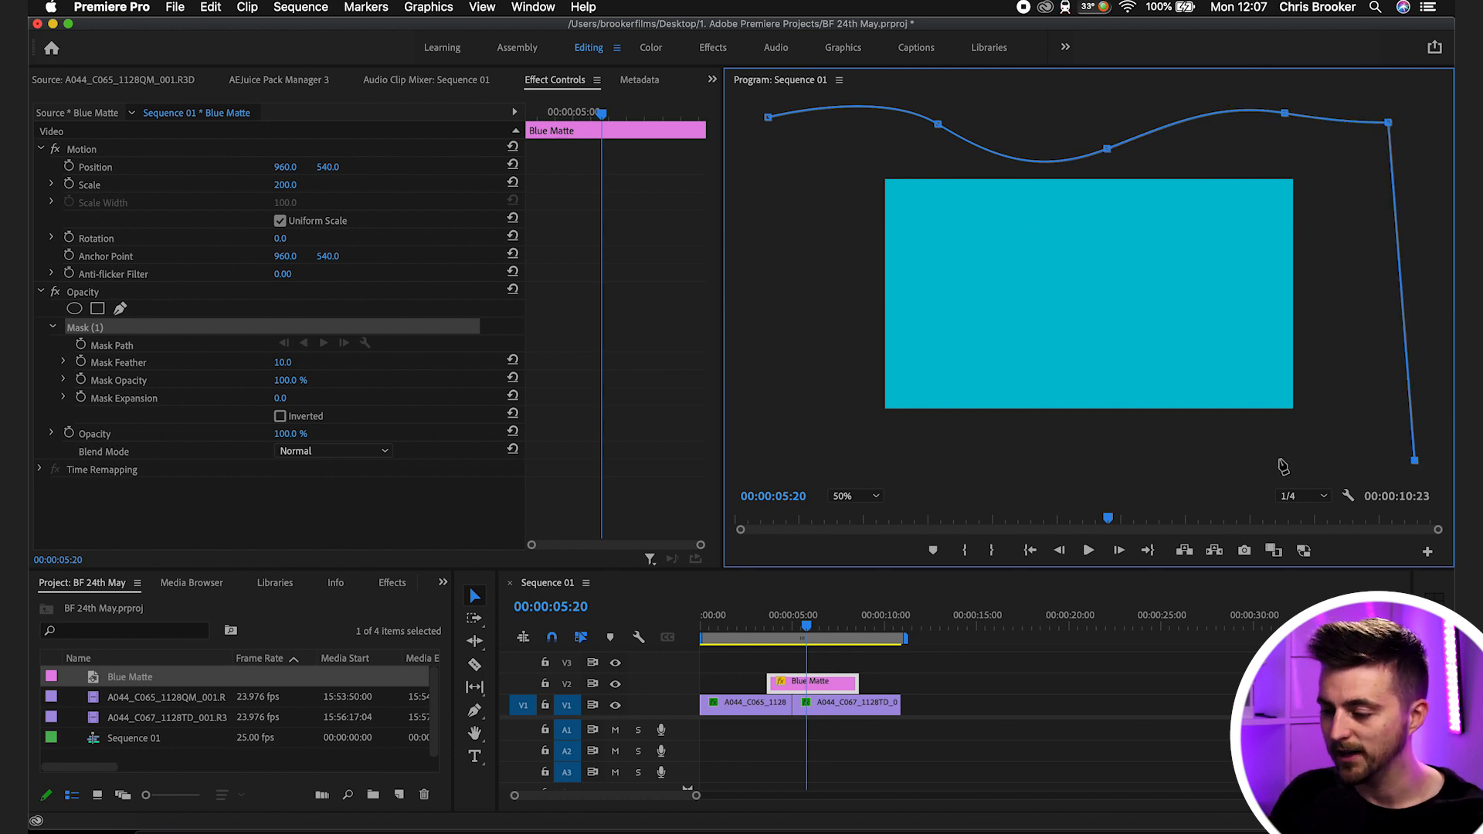
click(1248, 456)
drag(1248, 455, 1066, 435)
click(1072, 431)
drag(912, 481, 826, 465)
click(771, 423)
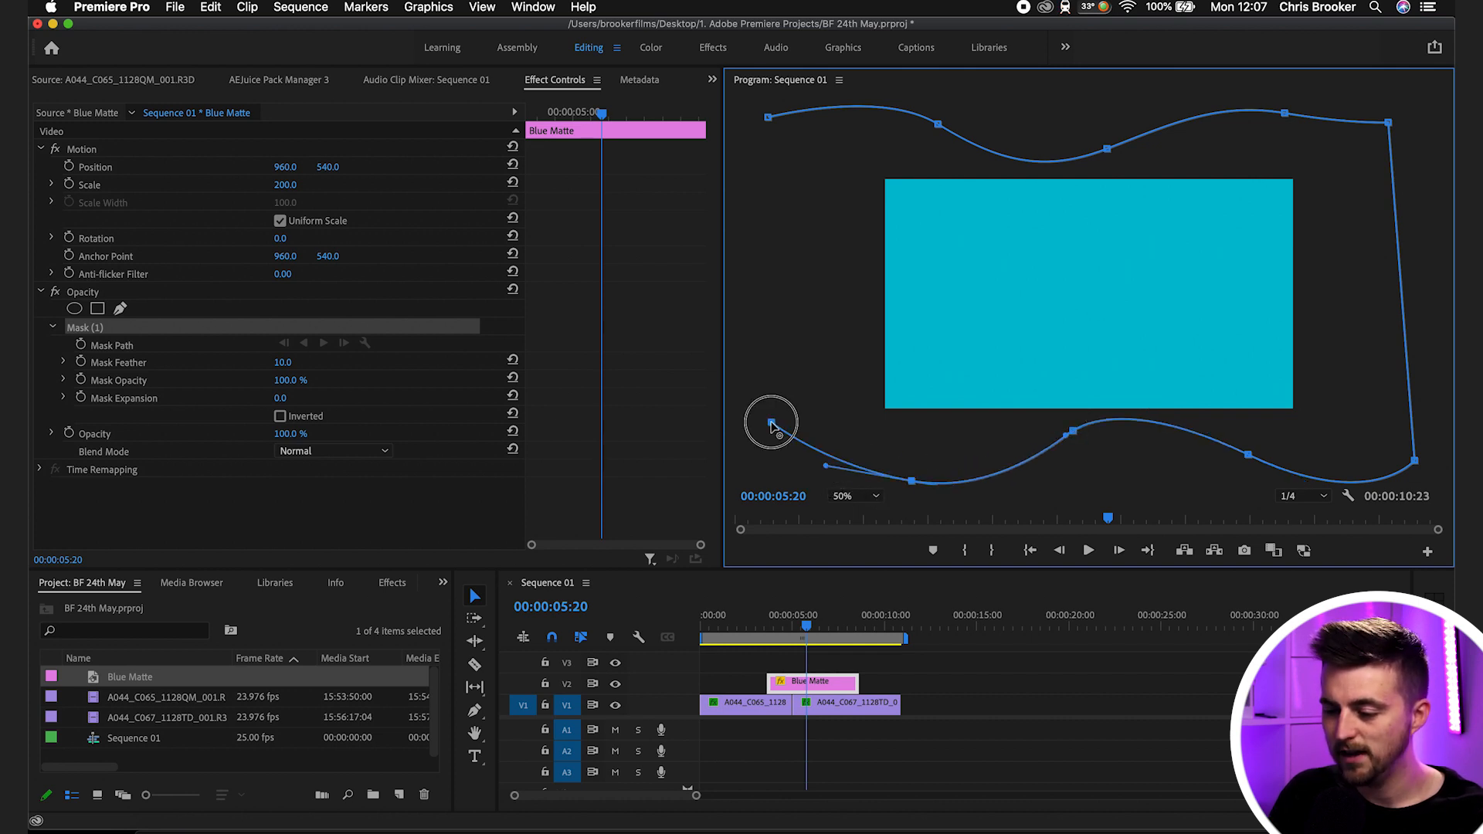
click(768, 120)
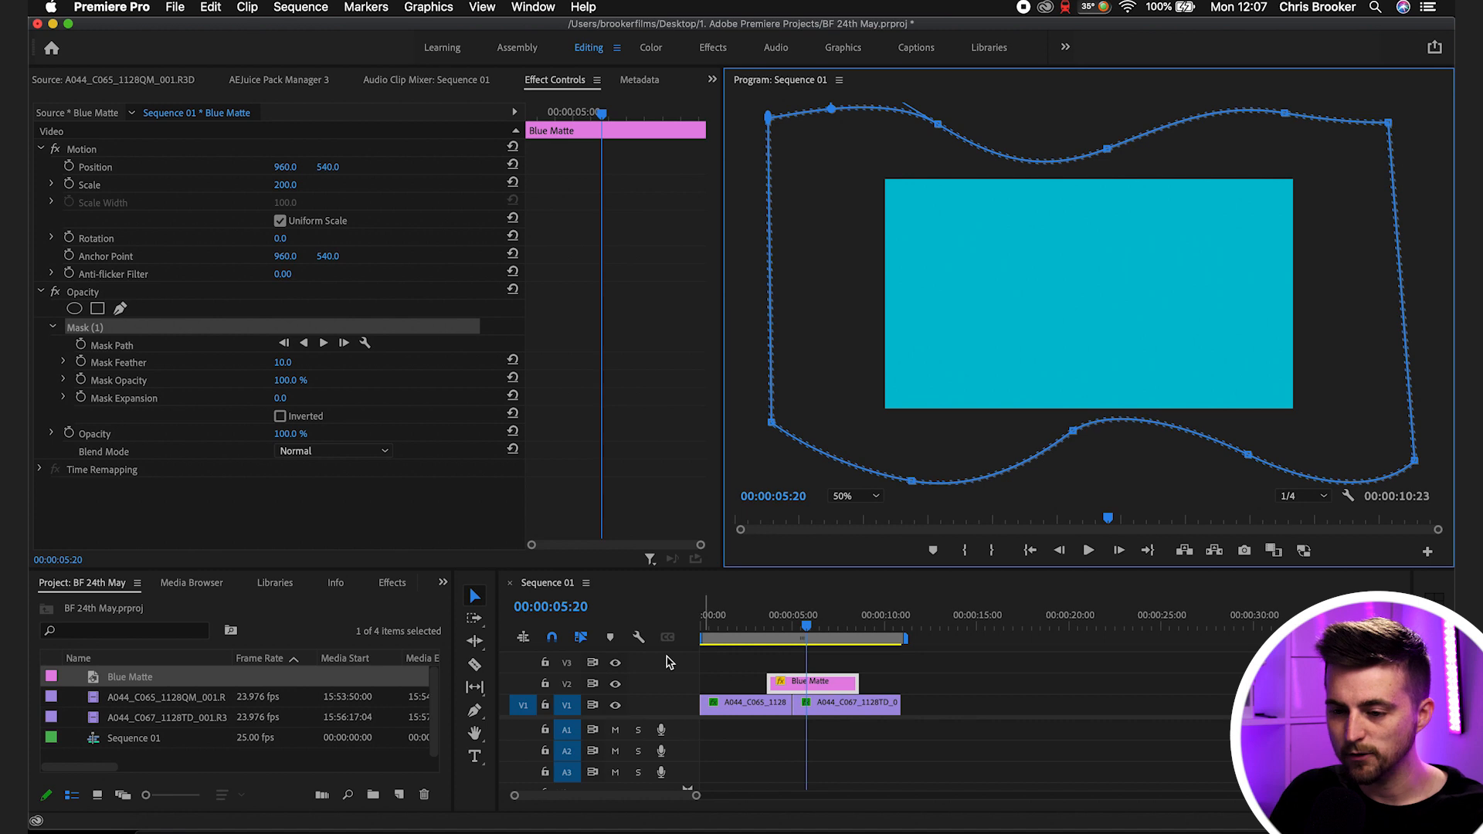
key(super+s)
Step: Keyframe Blue Matte's Position five frames before the cut, at 00:00:04:21, with a vertical value of 2099 to place it below the frame
click(798, 733)
key(equal)
key(equal)
click(986, 621)
key(equal)
click(1021, 691)
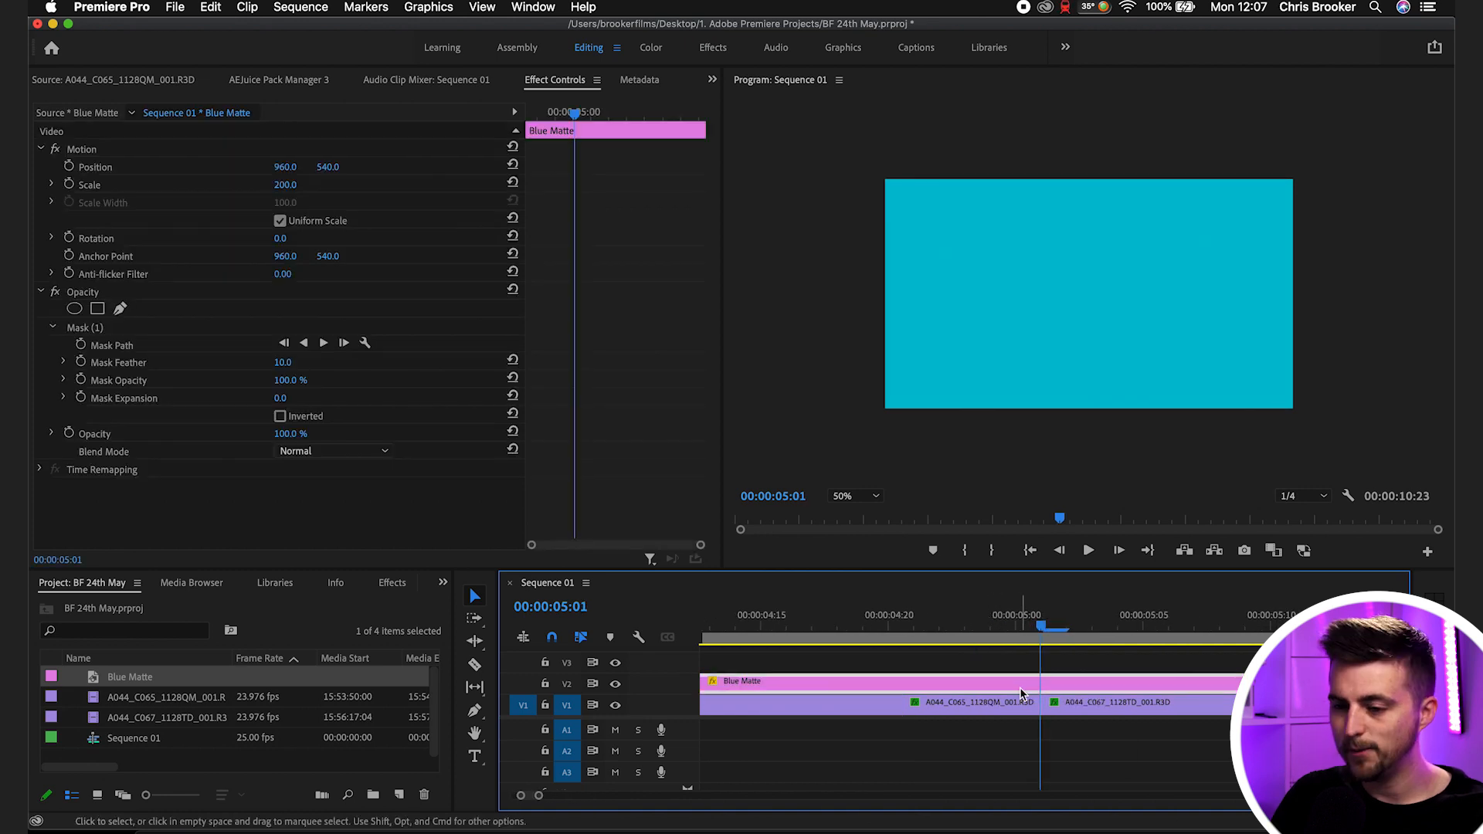
key(Left)
key(Left)
key(Left)
key(Left)
key(Left)
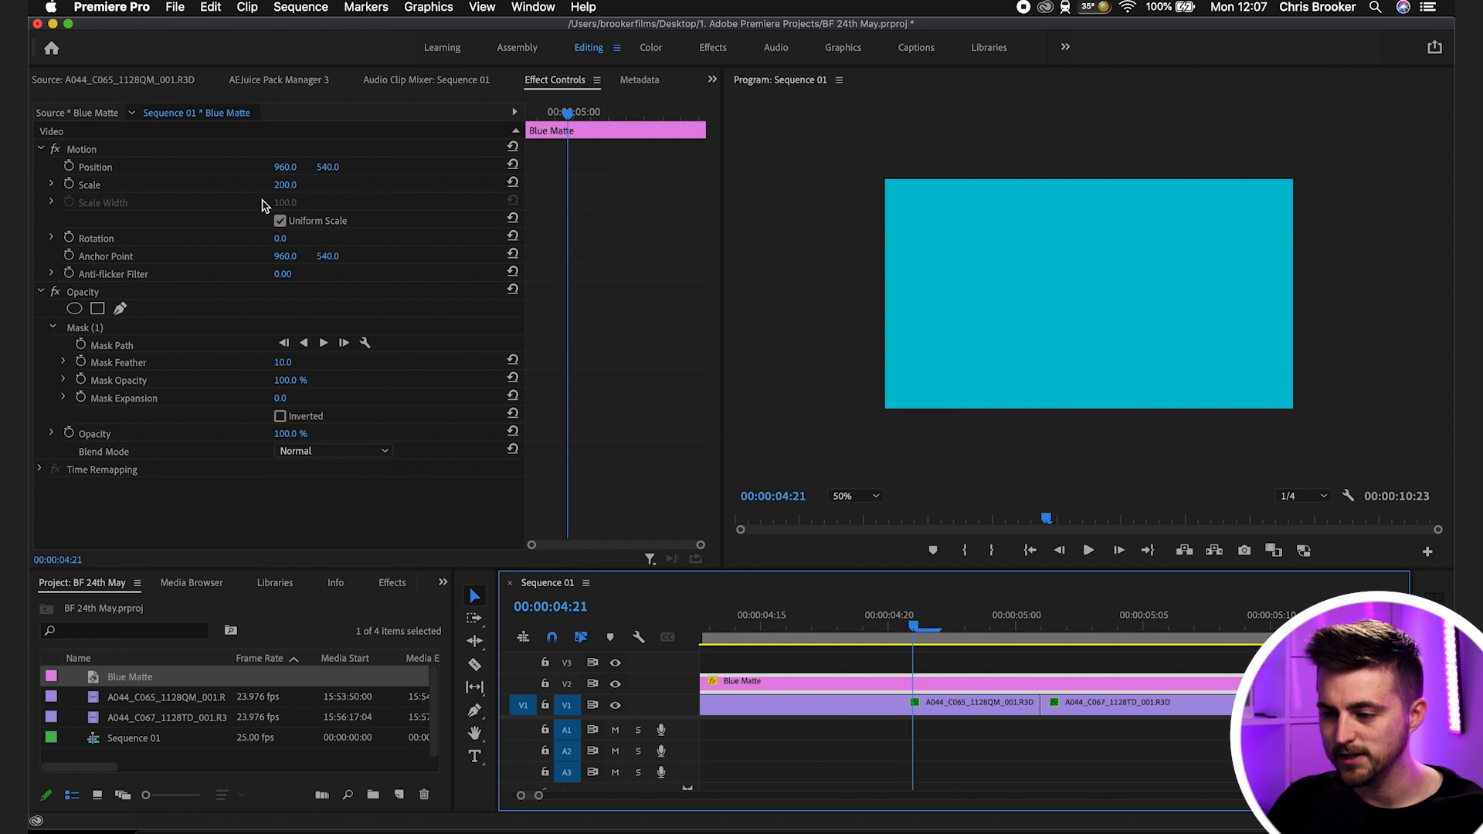
click(68, 166)
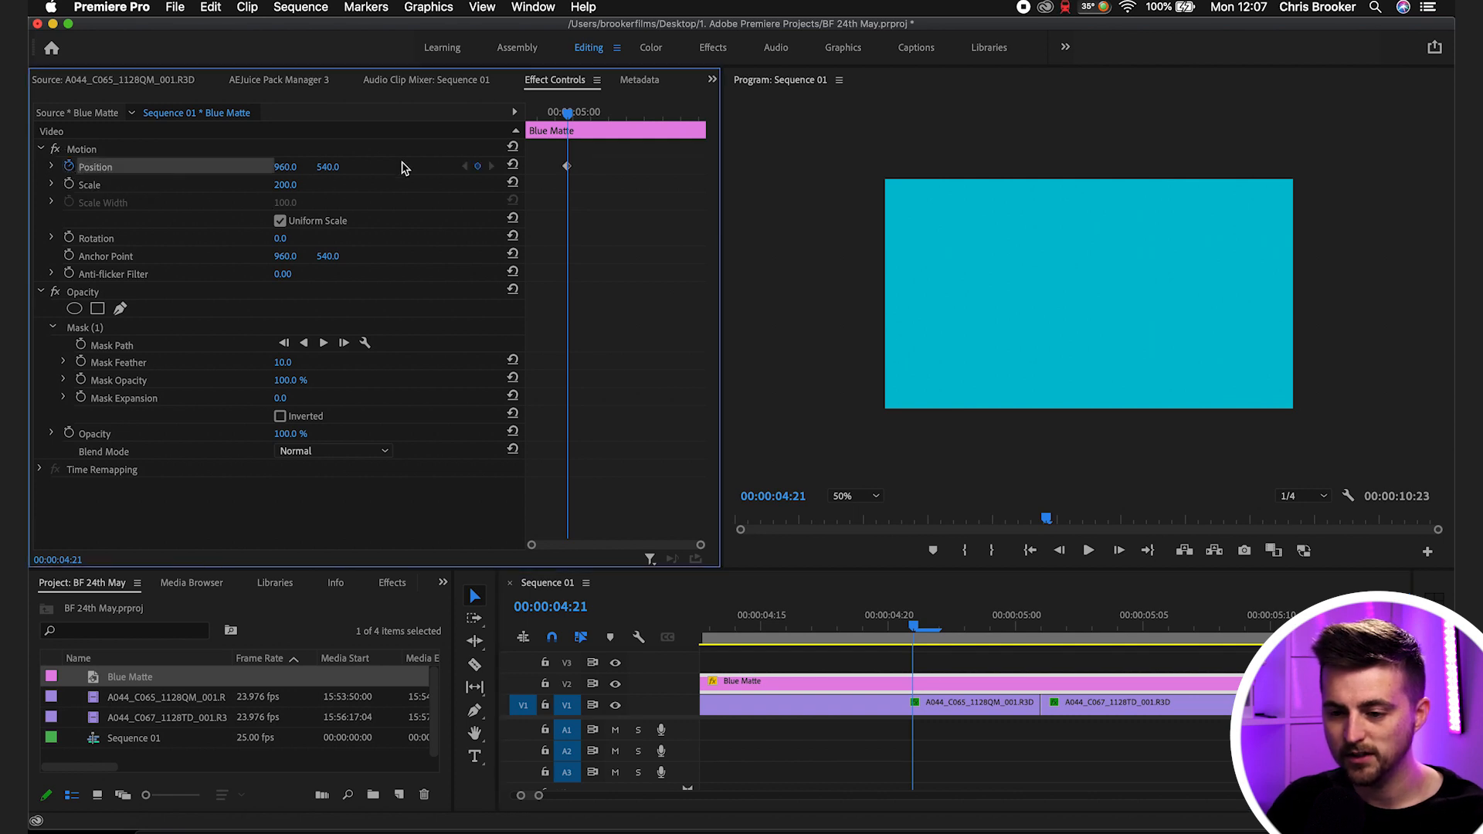
drag(330, 168, 637, 168)
Step: Add a Position keyframe five frames after the cut, at 00:00:05:06, with a vertical value of -926 to move the matte above the frame
click(1040, 627)
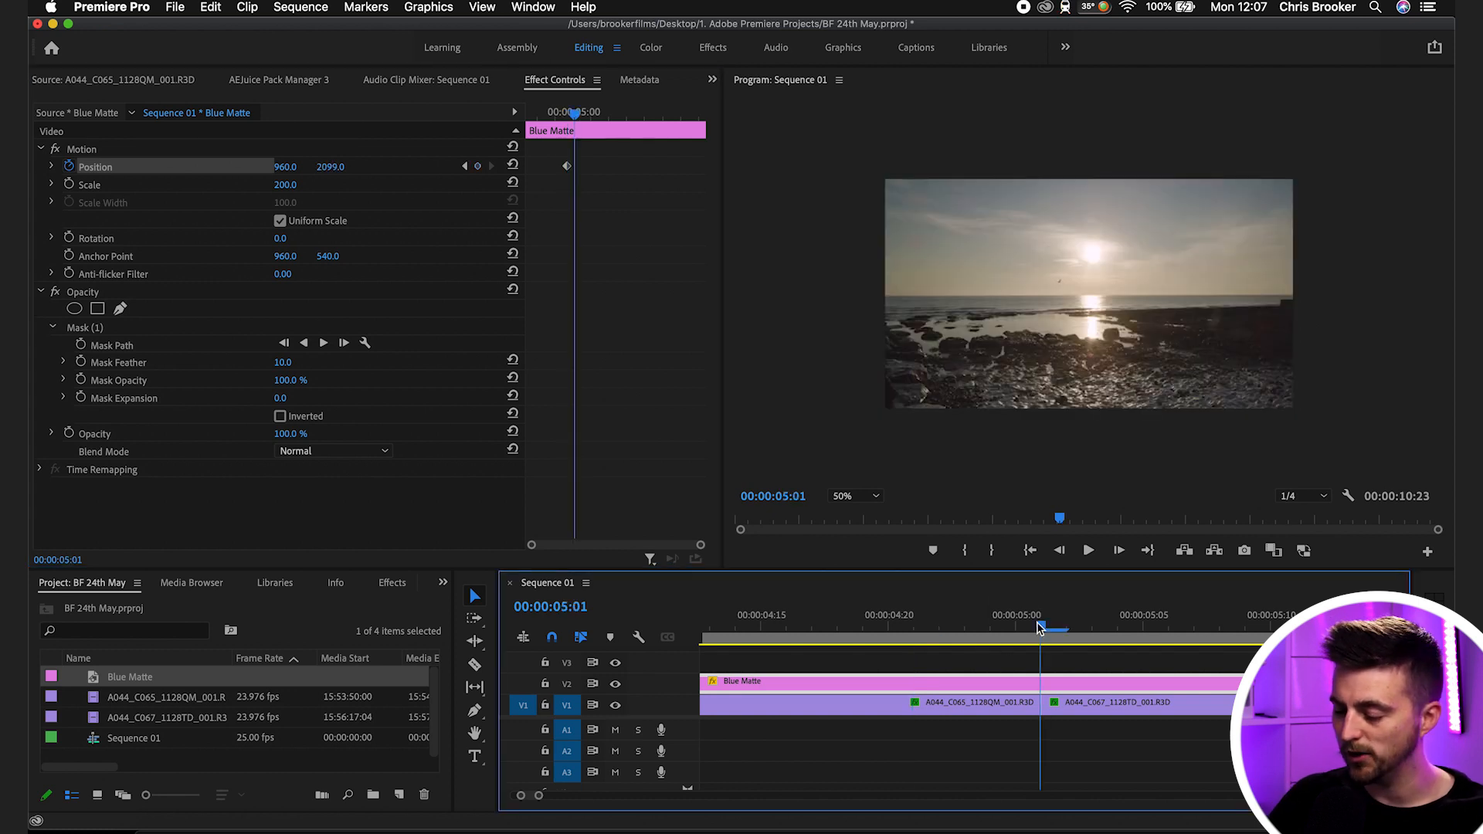
key(Right)
key(Right)
key(Right)
key(Right)
key(Right)
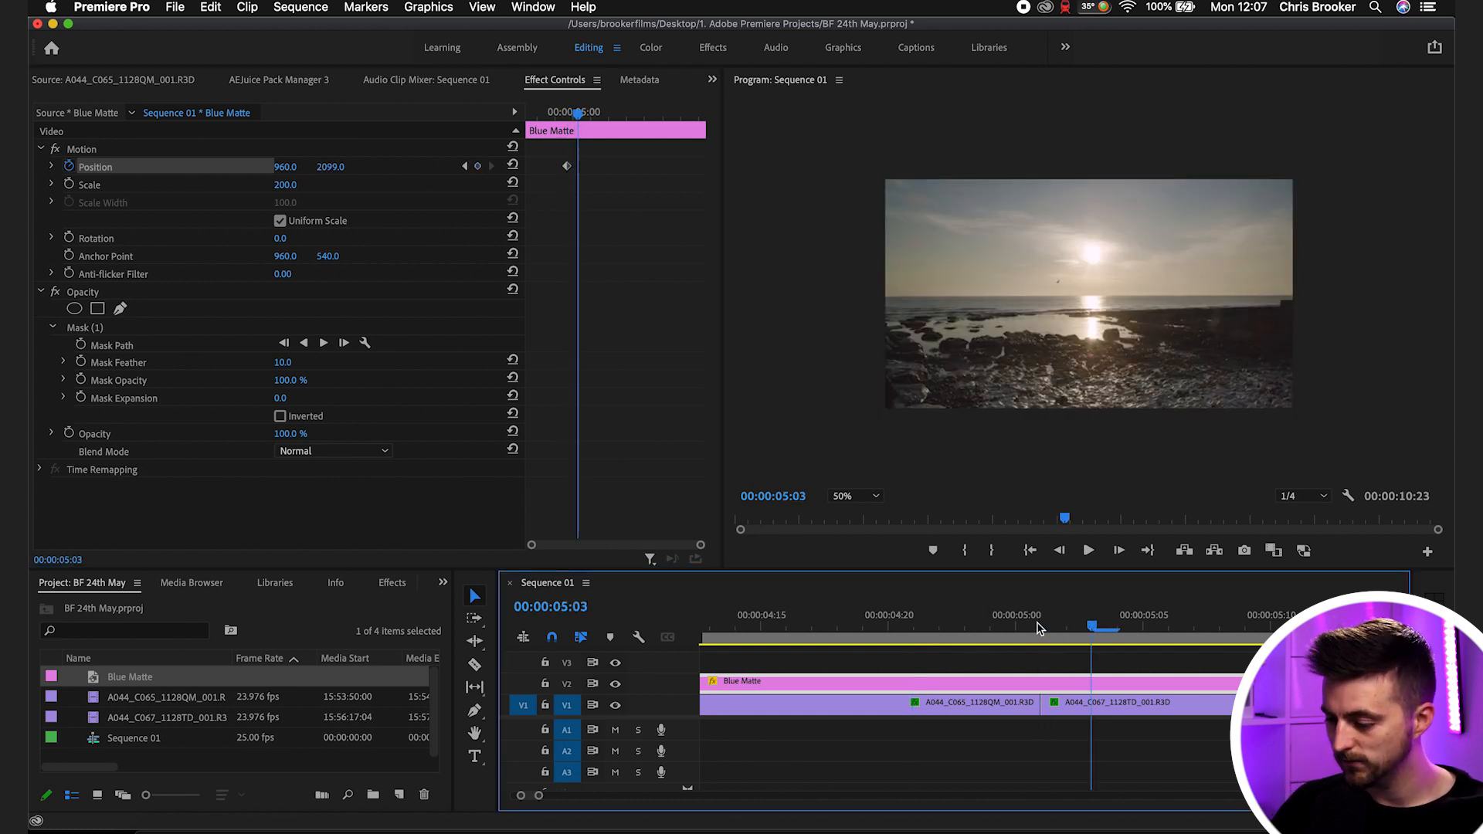
click(330, 167)
text(720)
key(Return)
drag(328, 167, 346, 160)
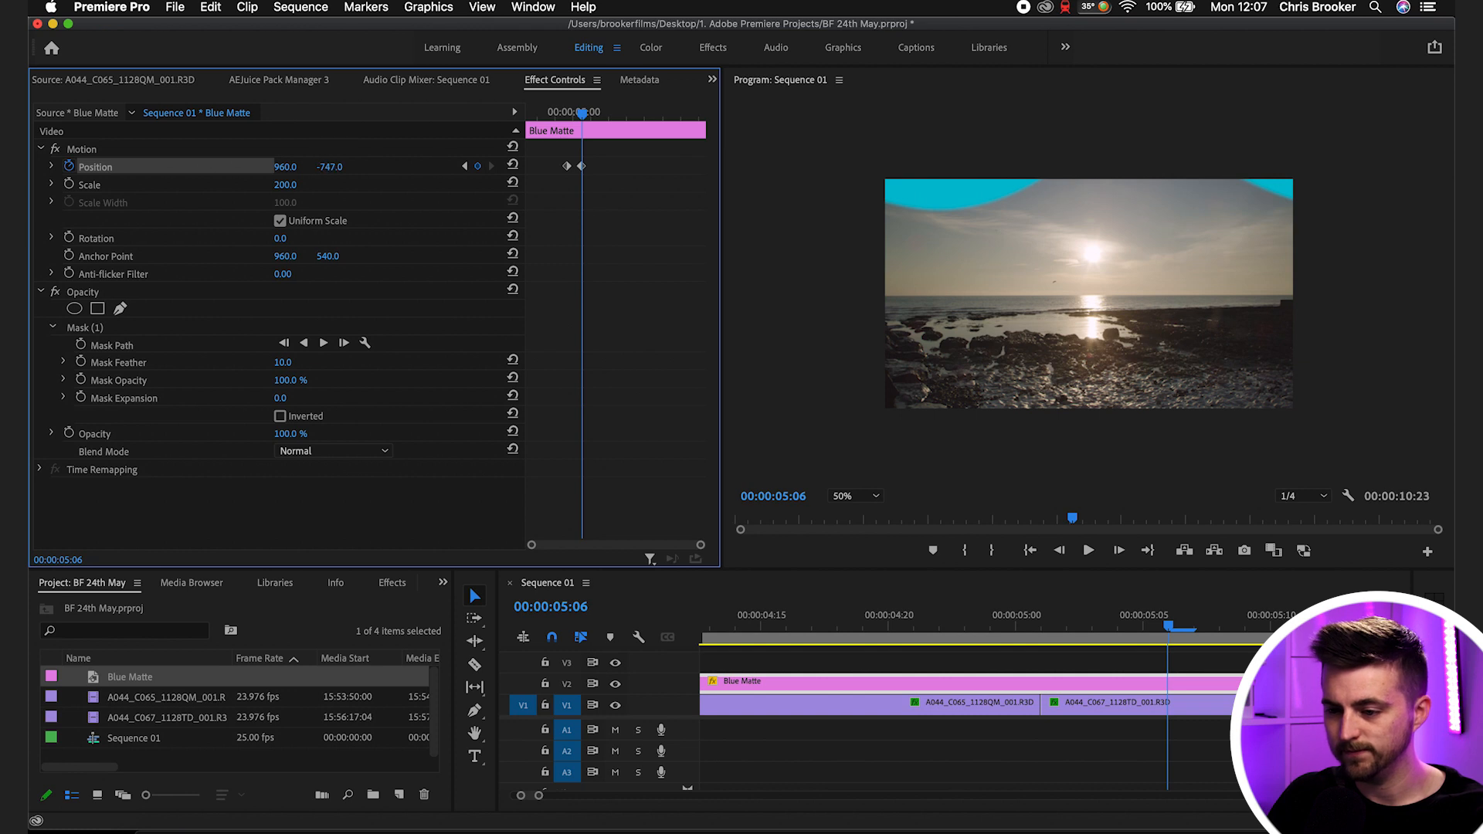
Step: Play back and scrub the matte's movement across the cut to check the transition
drag(579, 113, 556, 114)
key(space)
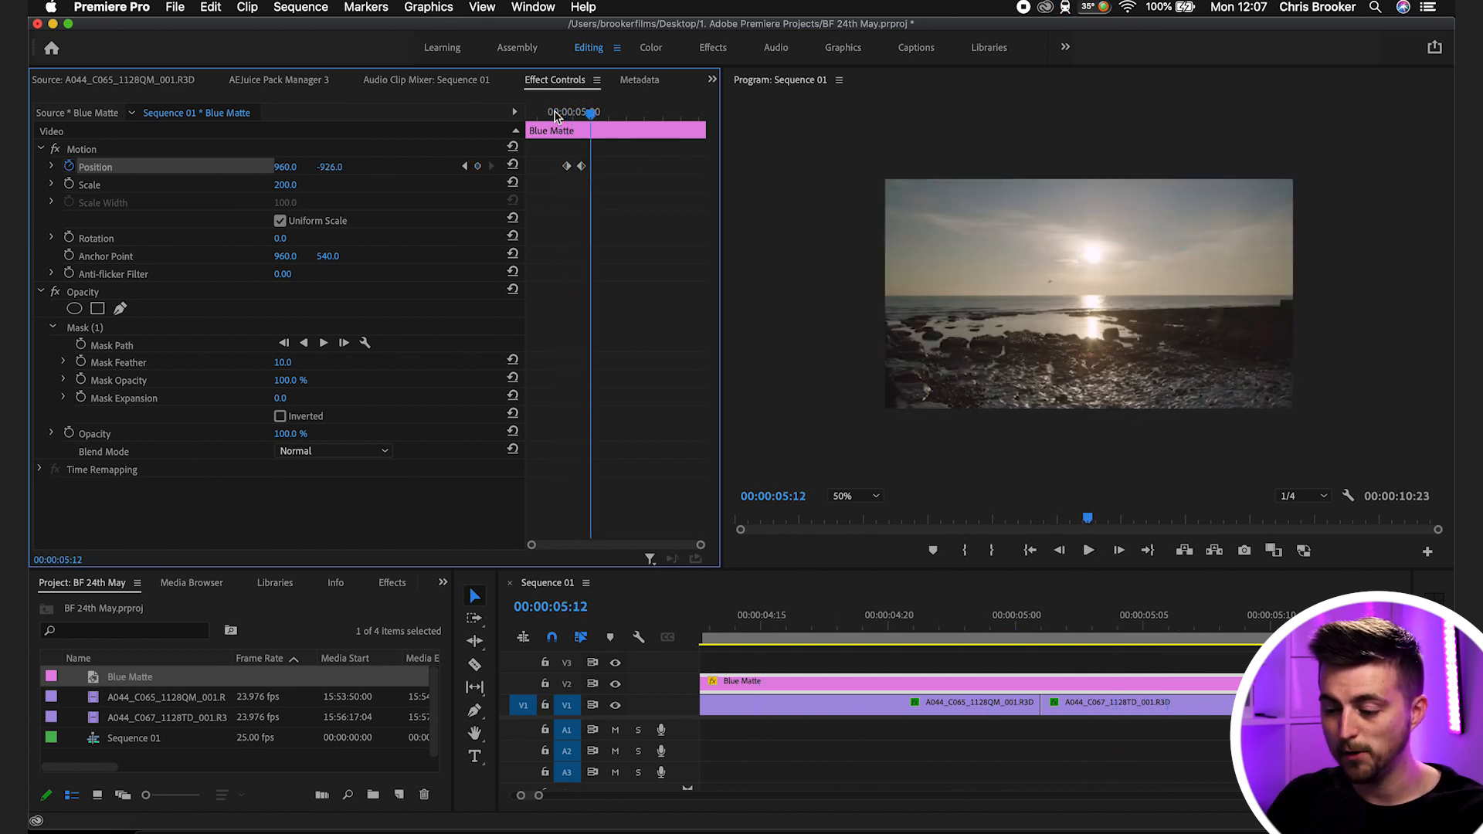
drag(1094, 617, 1040, 617)
Step: Move the first Position keyframe five frames earlier, to 00:00:04:16
scroll(658, 311, up, 4)
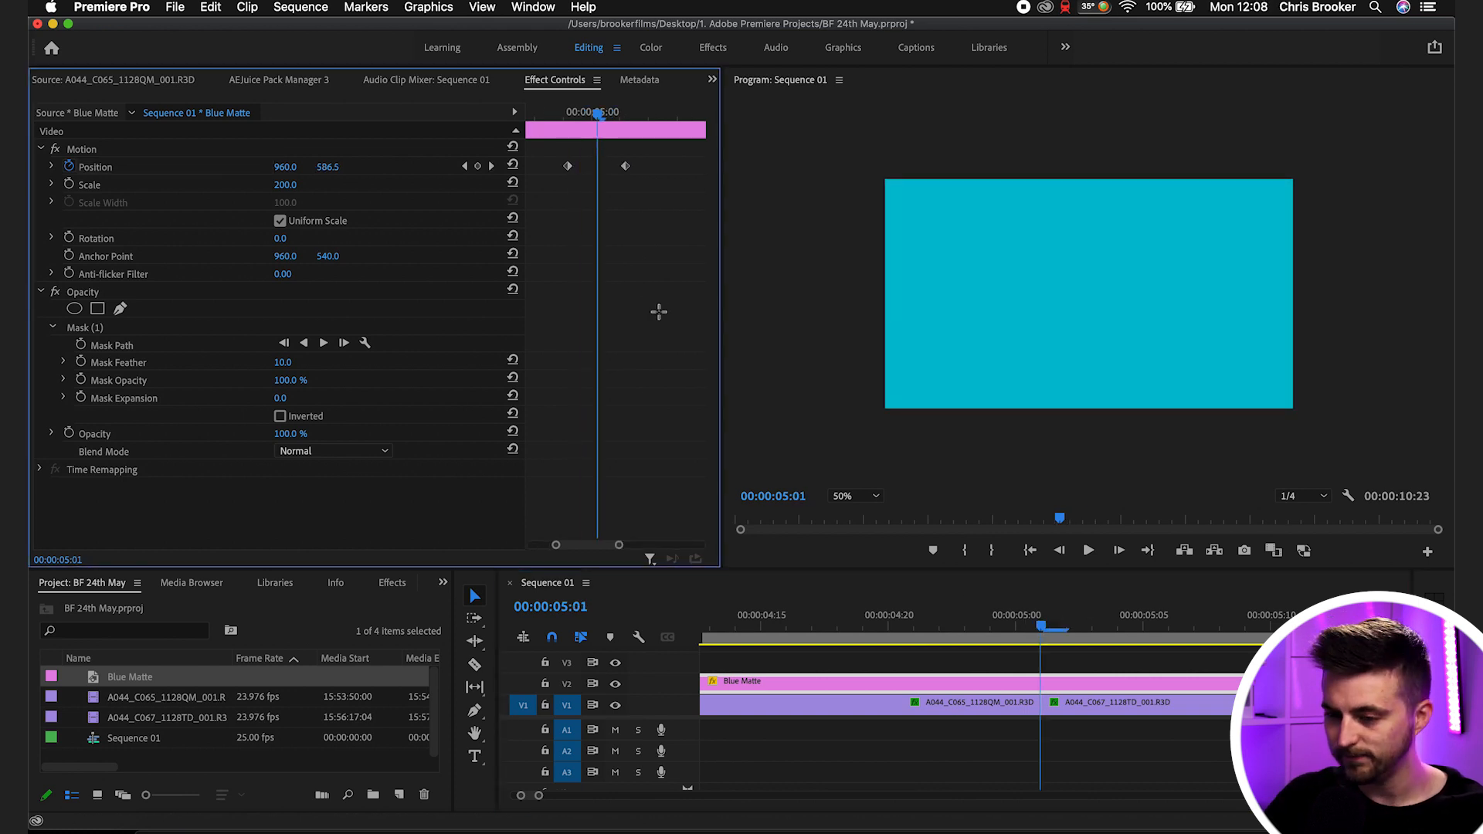
click(571, 114)
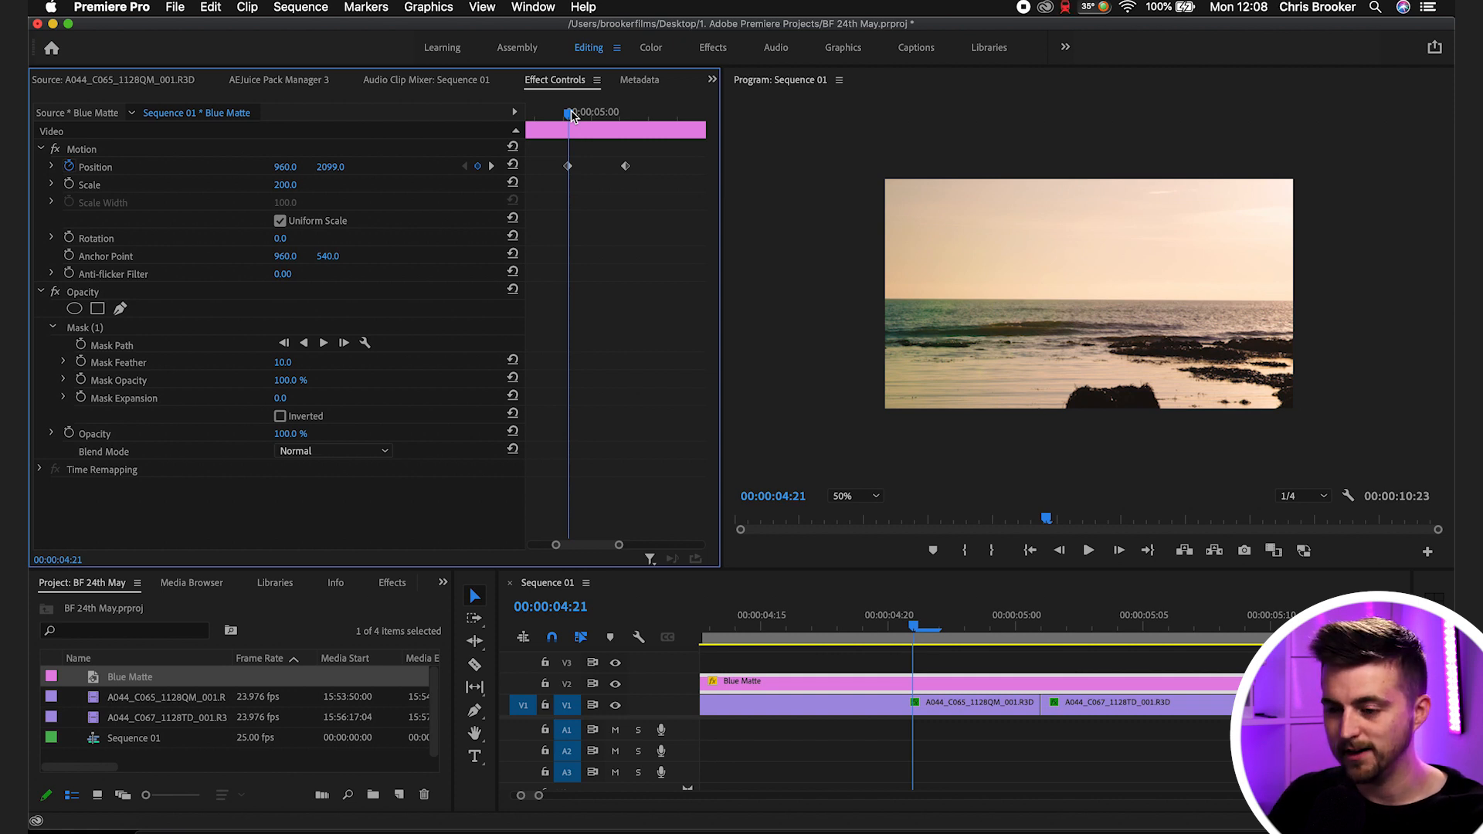
key(Left)
key(Left)
key(Left)
key(Left)
key(Left)
drag(566, 165, 539, 165)
Step: Move Blue Matte's second Position keyframe six frames later, to 00:00:05:12
click(624, 106)
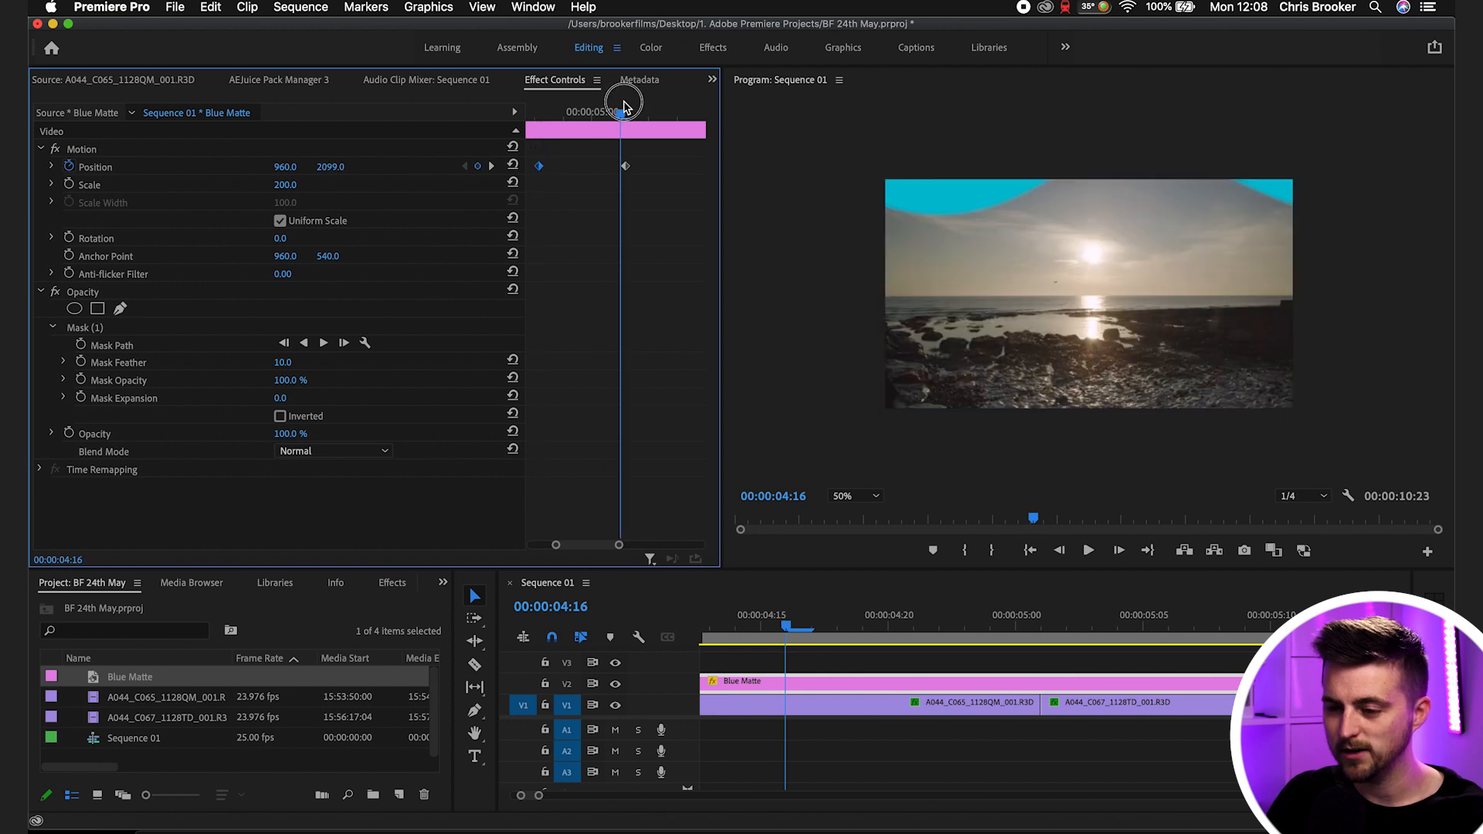
key(Right)
key(Right)
key(Right)
key(Right)
key(Right)
key(Right)
drag(625, 166, 661, 167)
Step: Play back and scrub the transition across the cut to check the matte's speed and edge quality
drag(888, 630, 811, 632)
key(space)
key(space)
click(754, 632)
key(space)
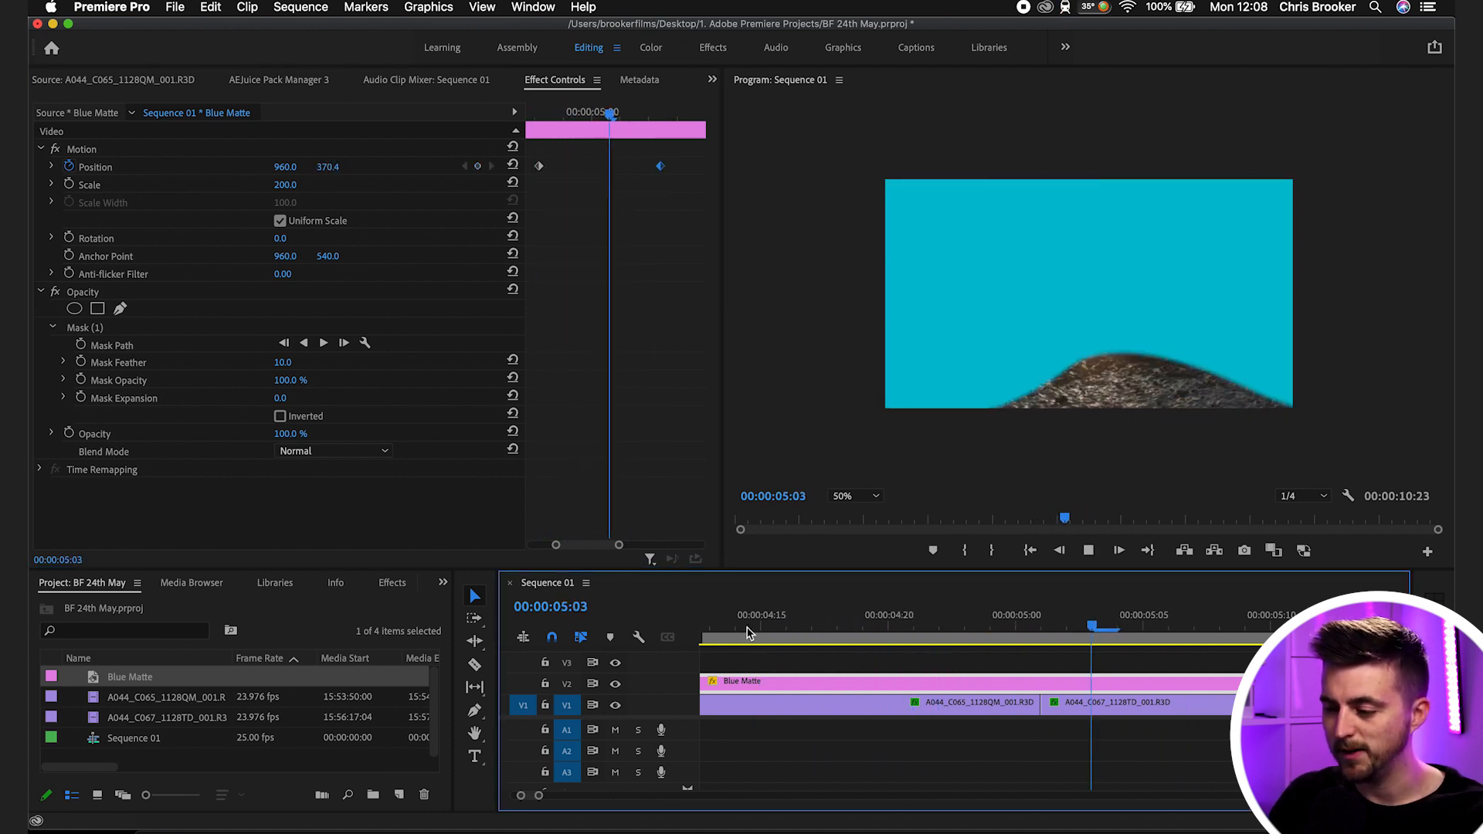
key(minus)
key(minus)
key(minus)
drag(978, 631, 950, 633)
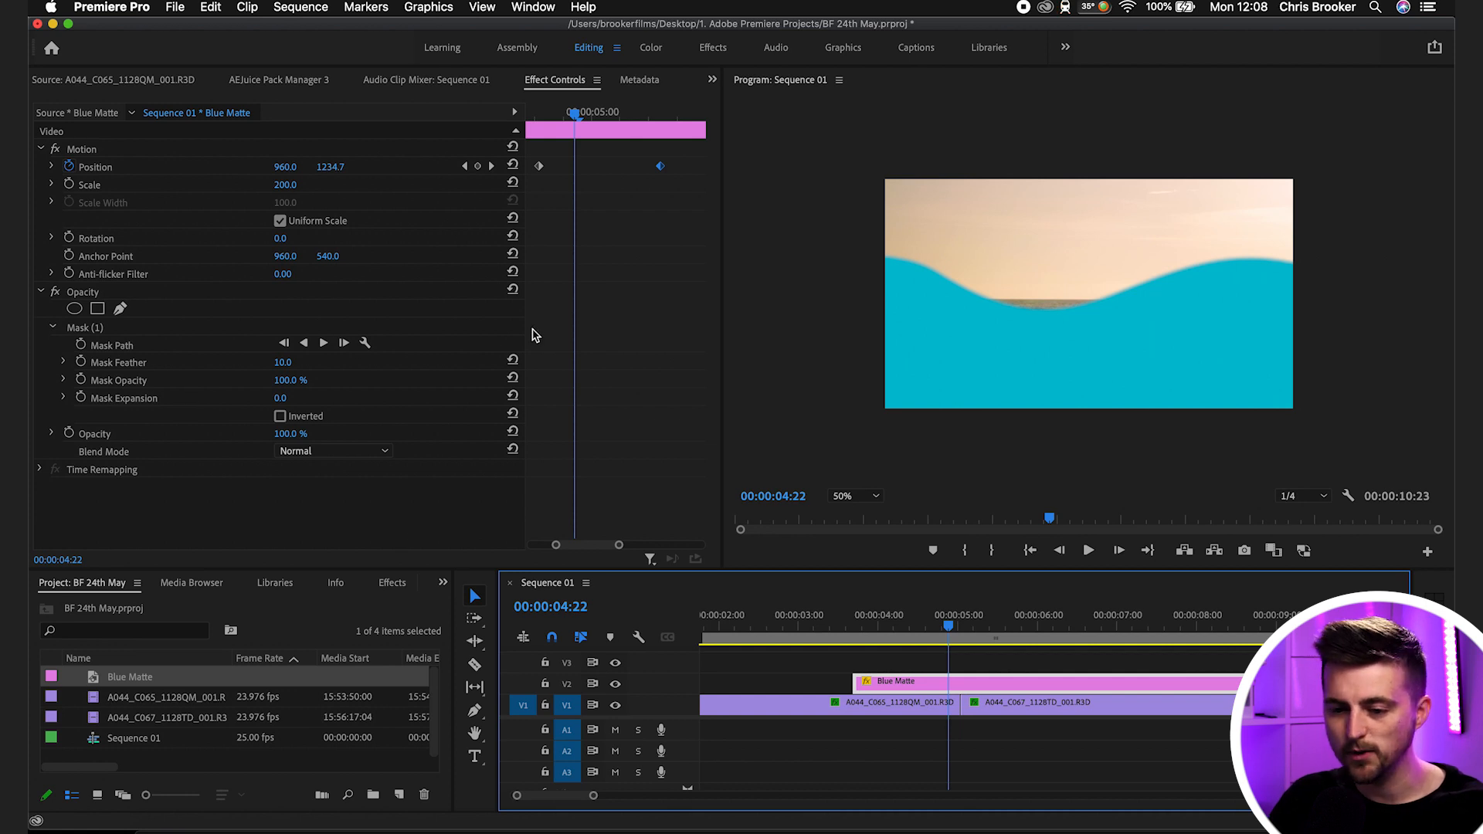
Step: Set the Mask Feather of Blue Matte's mask to 0 and deselect the clip
click(101, 329)
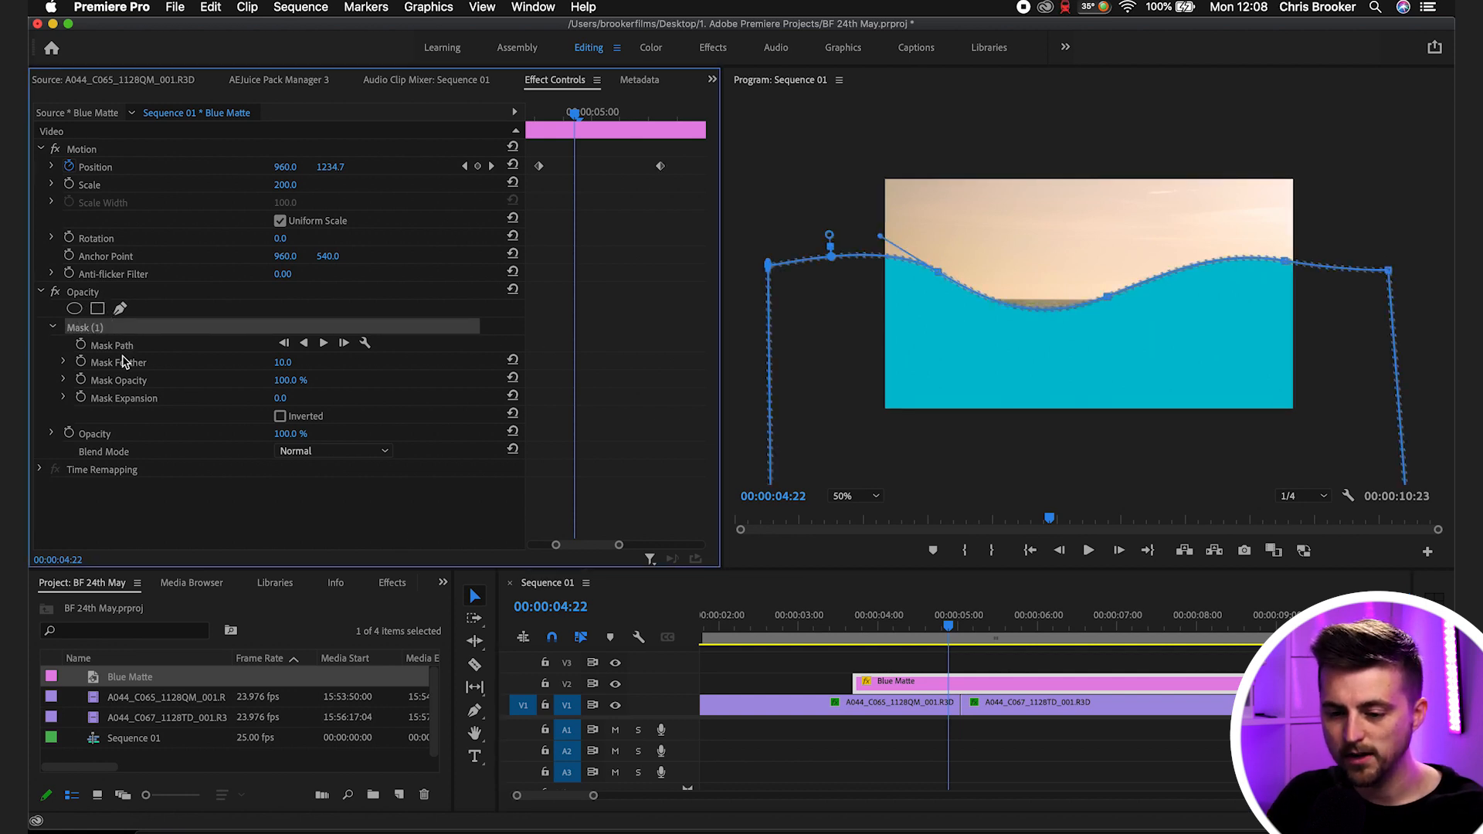
click(122, 362)
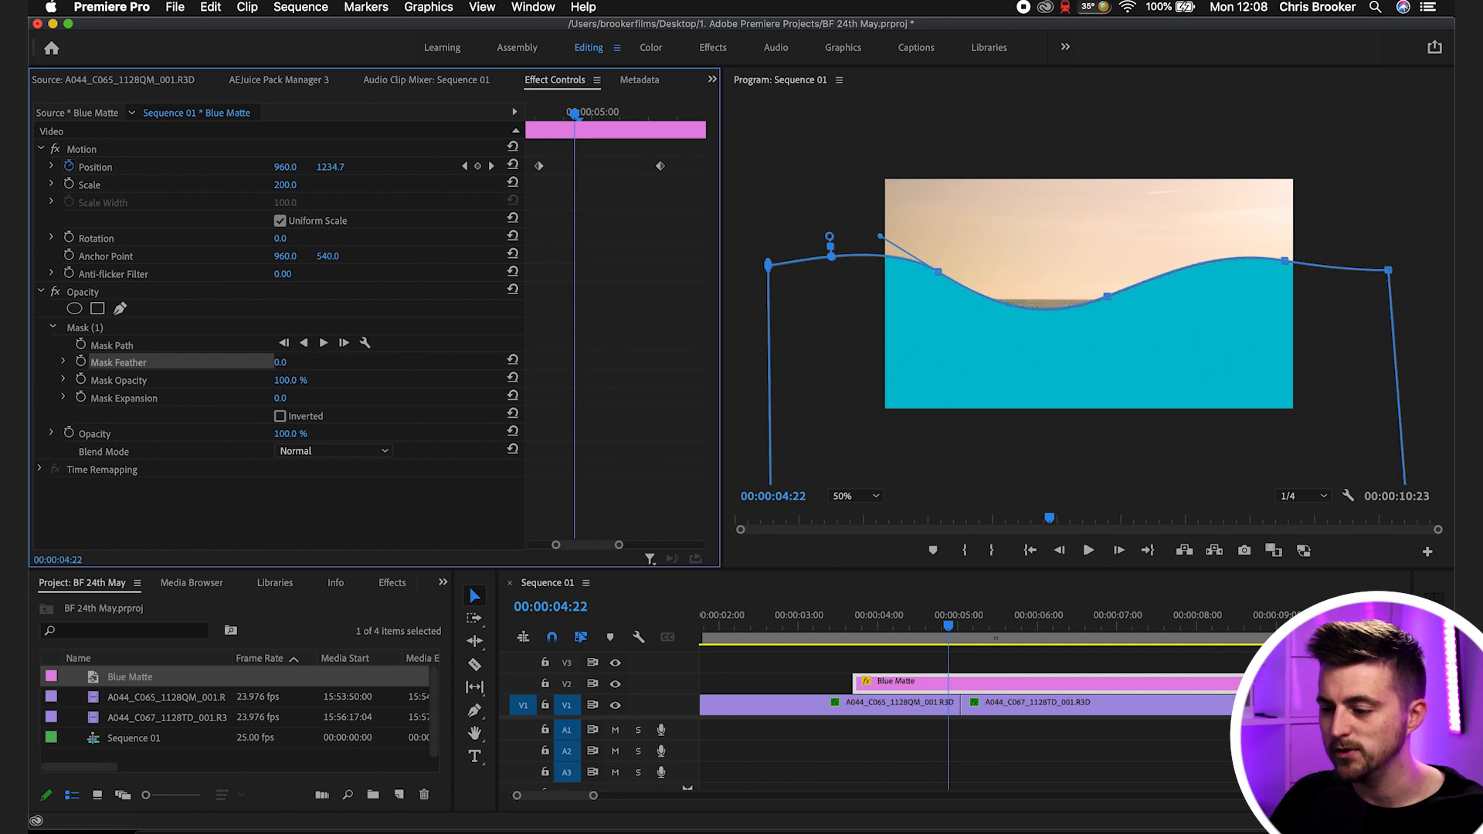
click(918, 786)
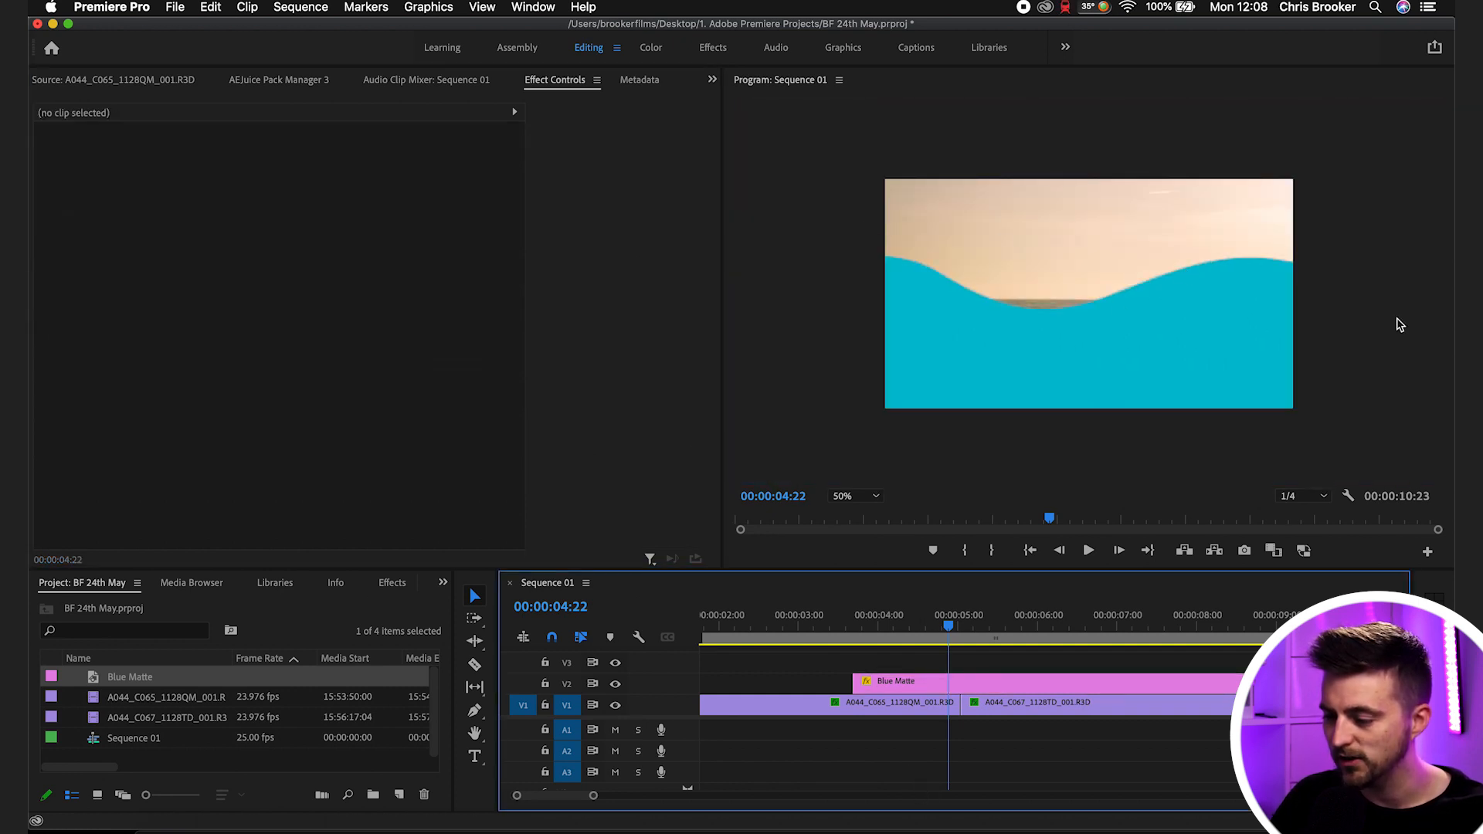
Step: Set the program monitor's Paused Resolution to Full, and play back and scrub the transition to review the matte's edge
click(1346, 498)
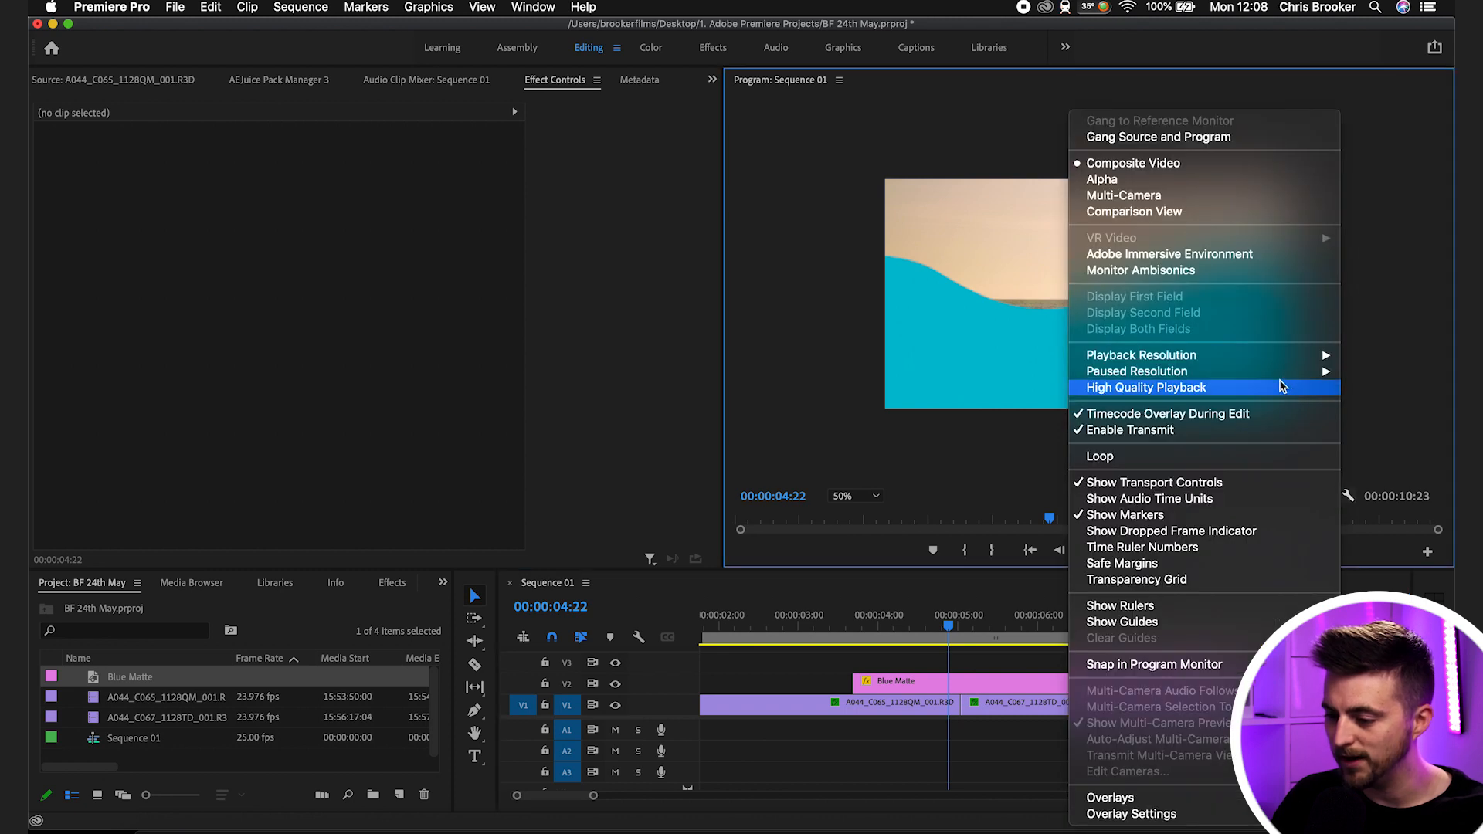
mouse_move(1321, 372)
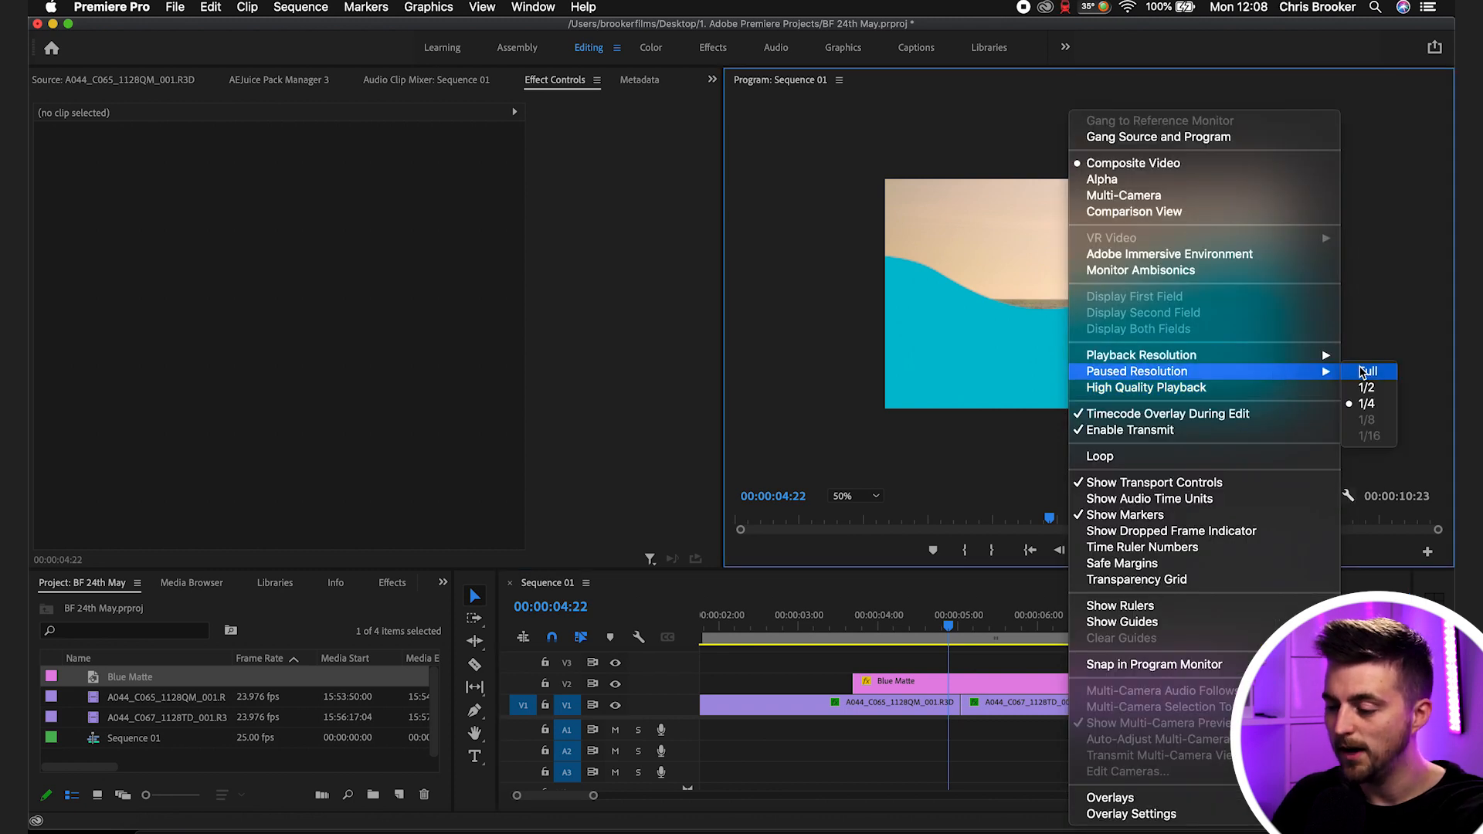
click(1362, 371)
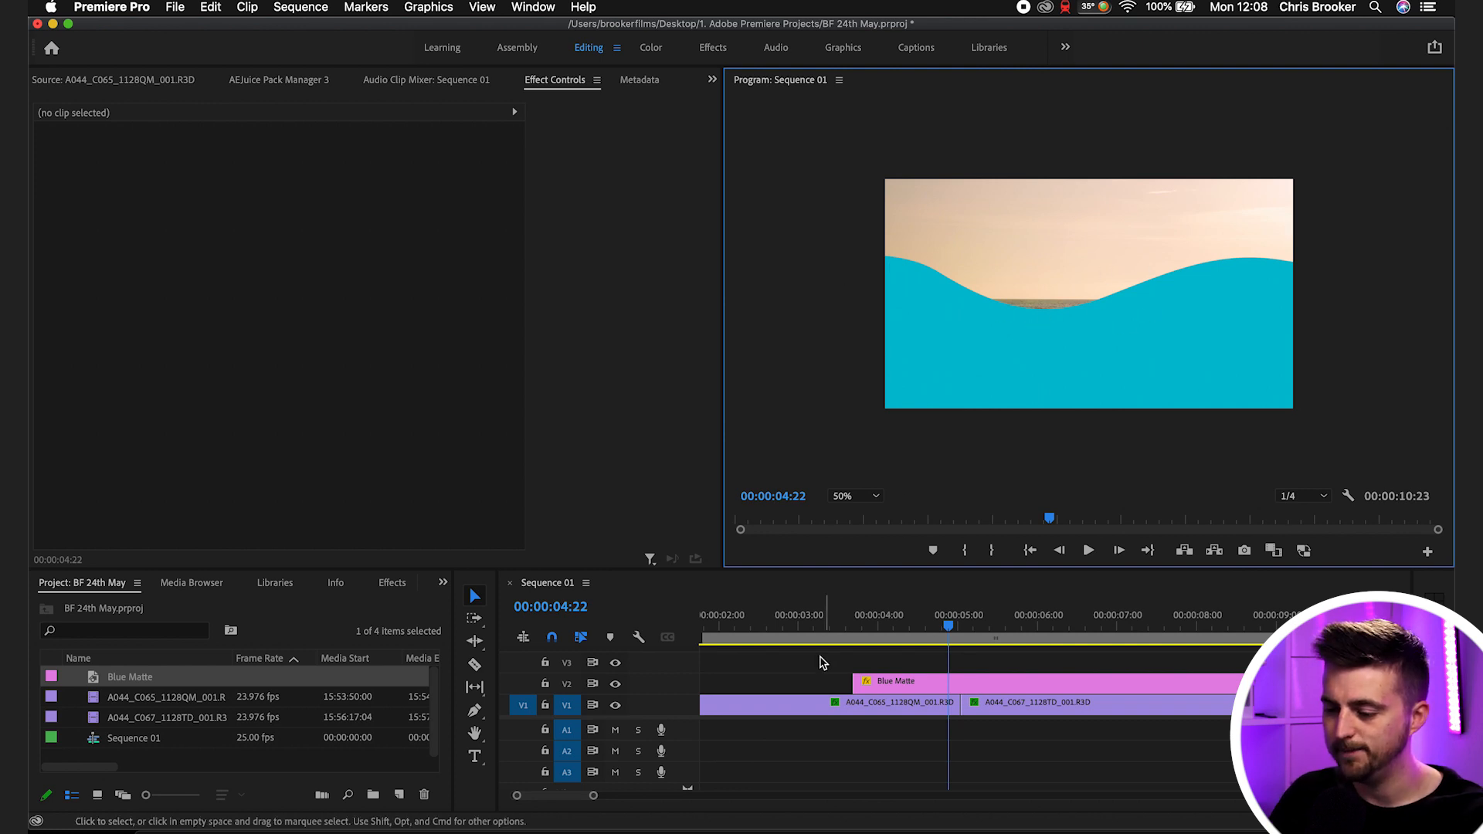
click(834, 615)
key(space)
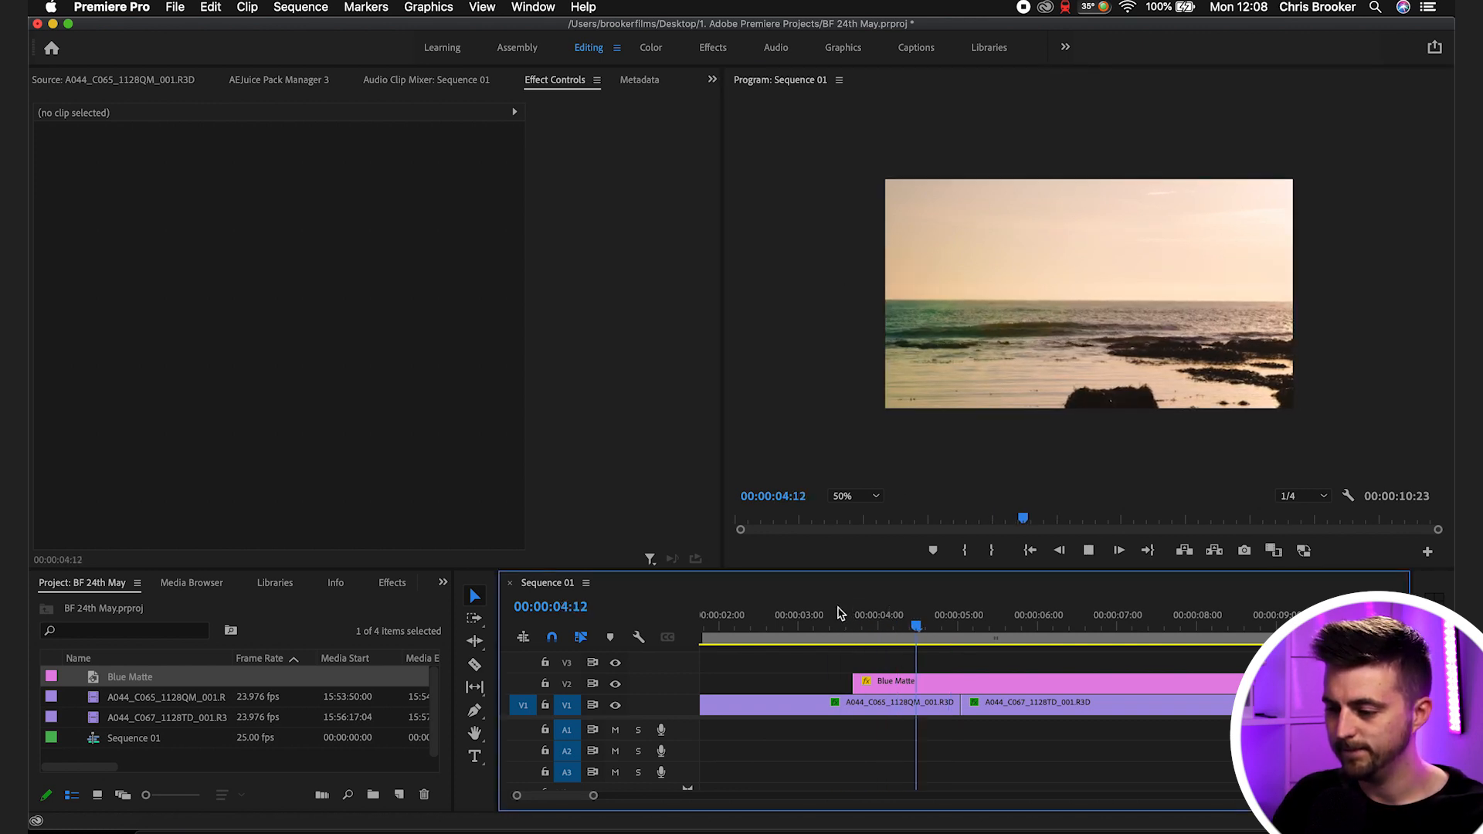
click(920, 623)
drag(919, 623, 955, 620)
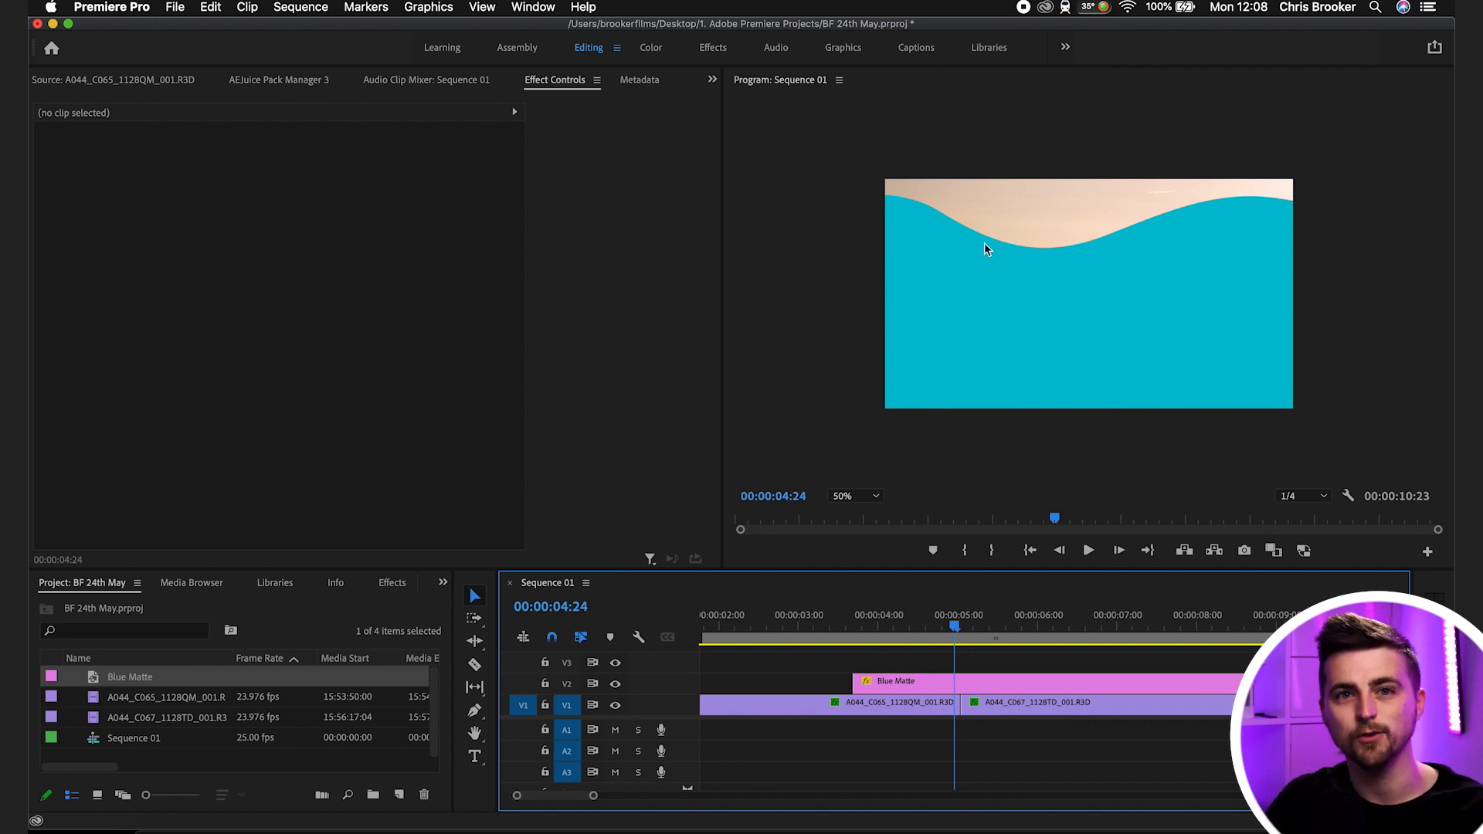
Step: Start keyframing Blue Matte's Mask Path at 00:00:04:15, with the program monitor zoomed out to 25% to show the mask outline
click(946, 682)
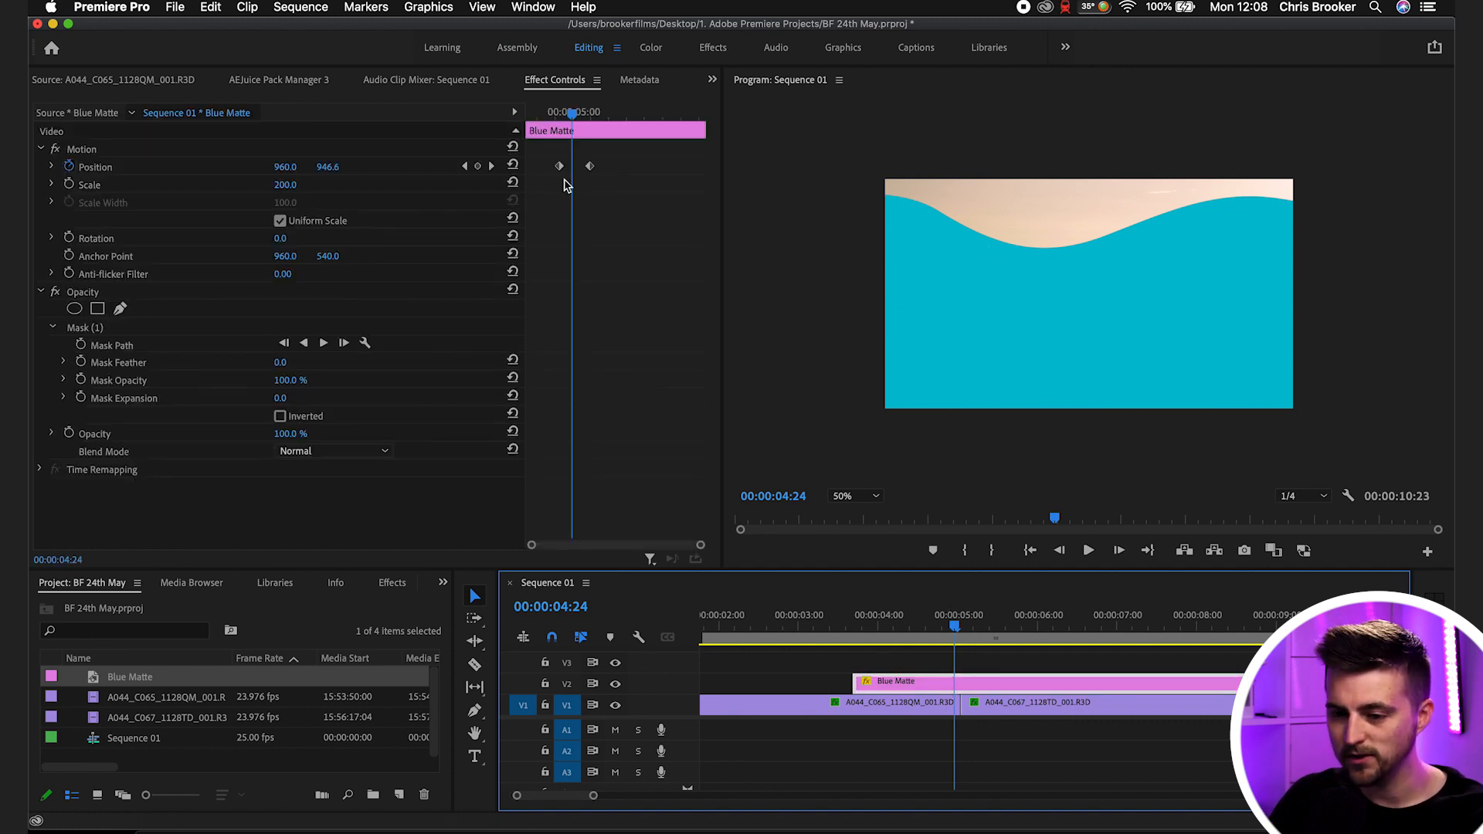
click(99, 327)
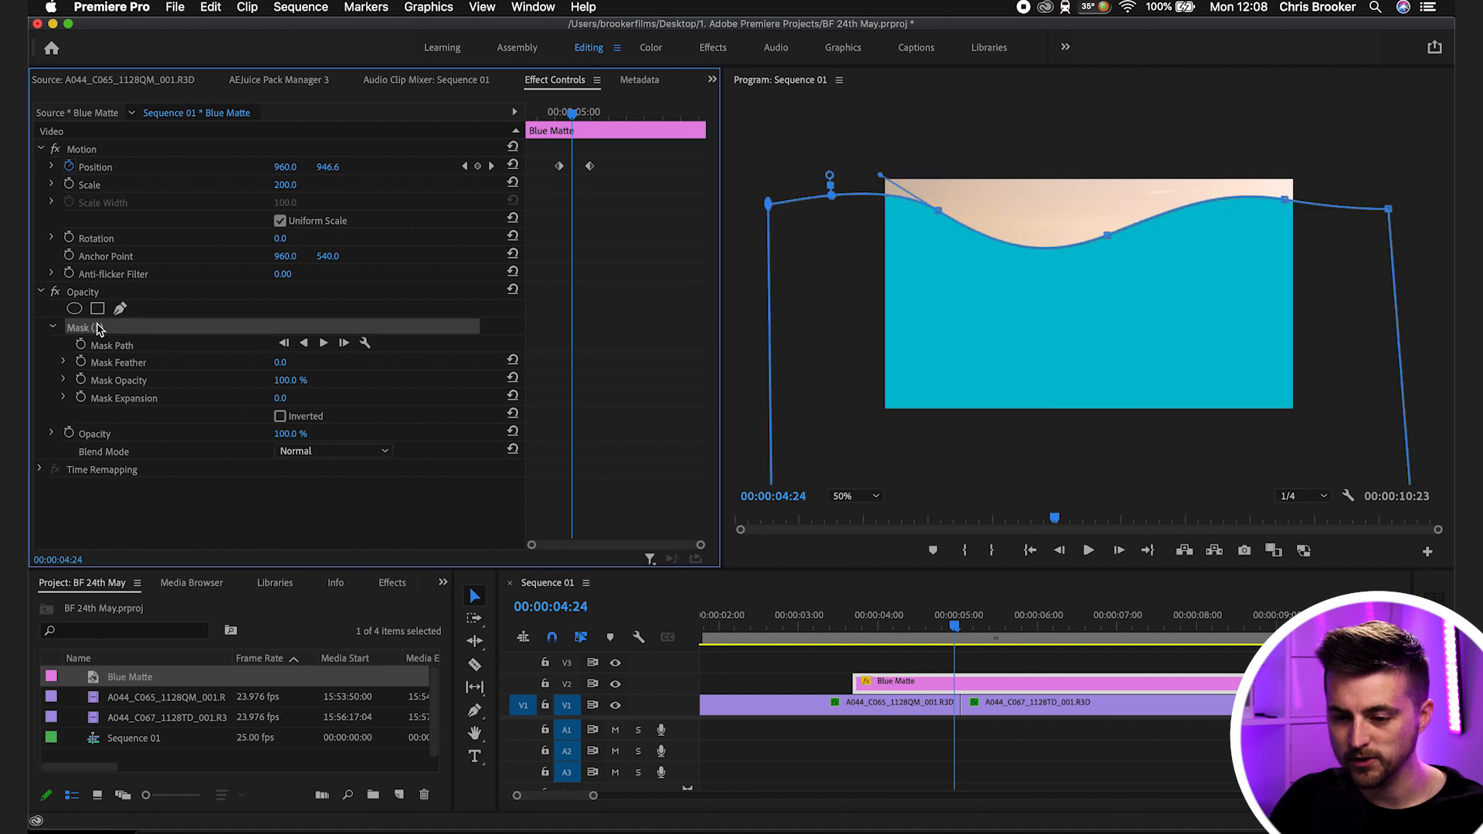
drag(578, 116, 556, 114)
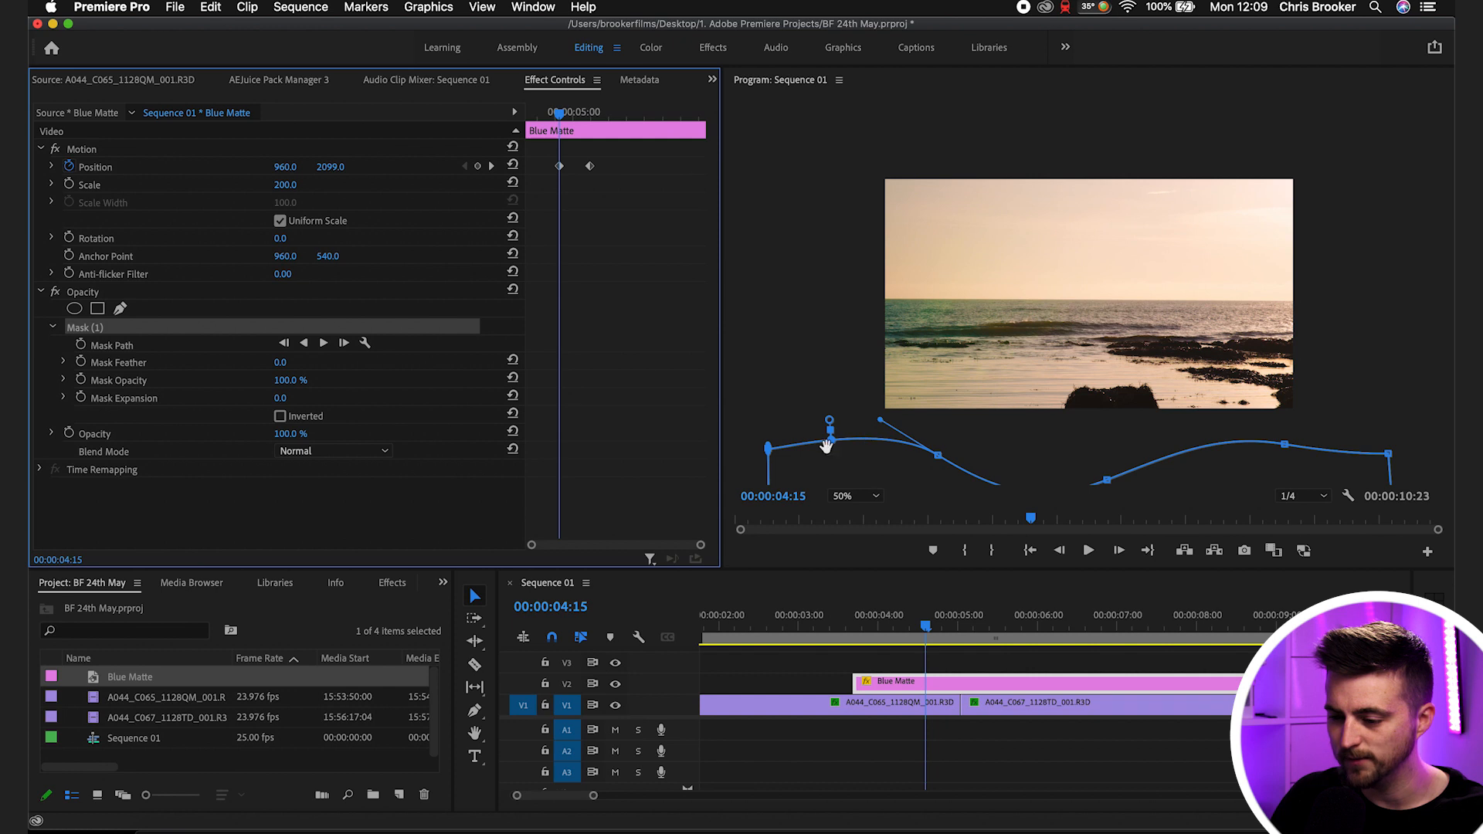
click(858, 497)
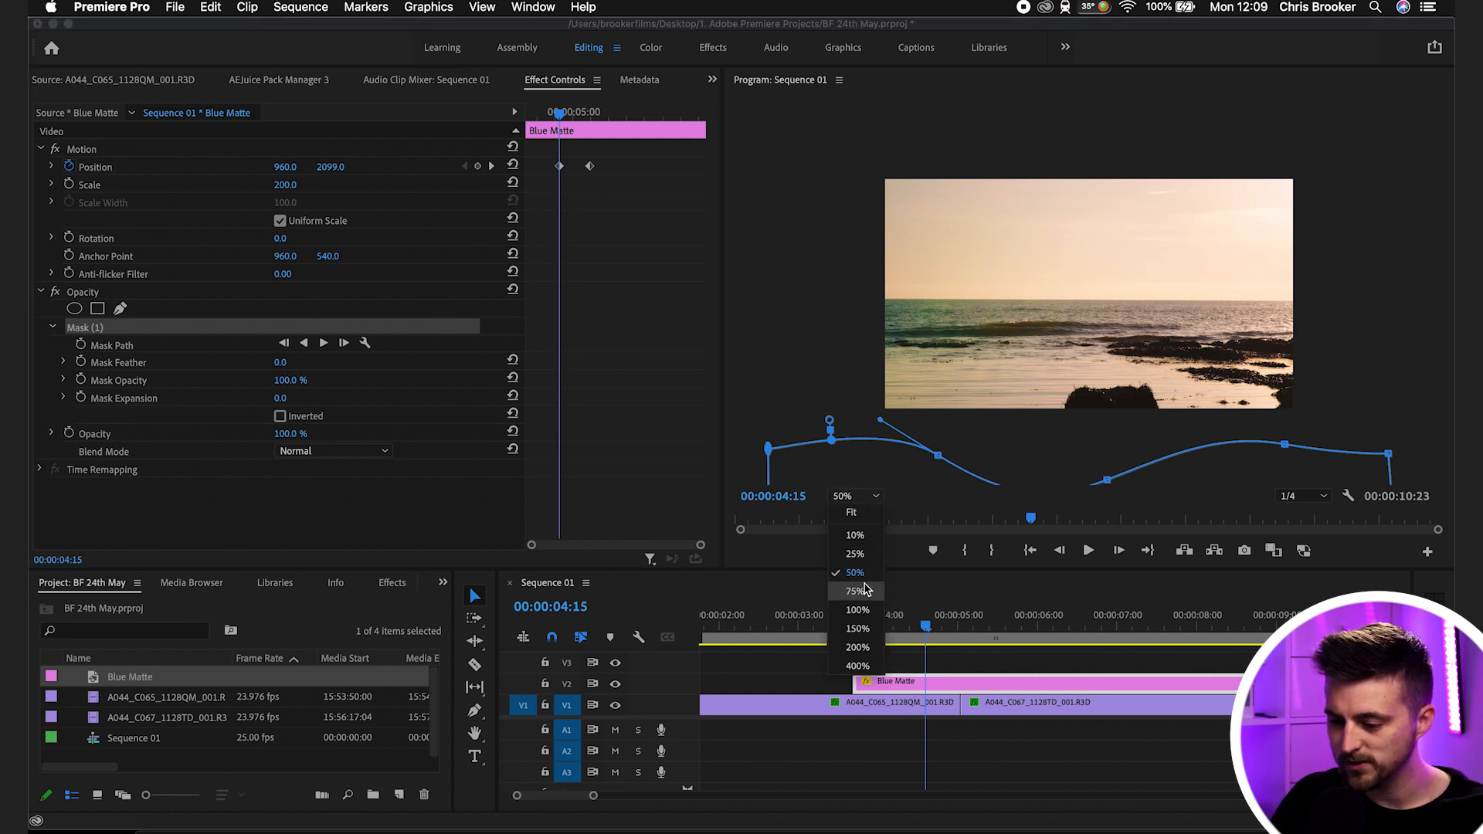
click(854, 554)
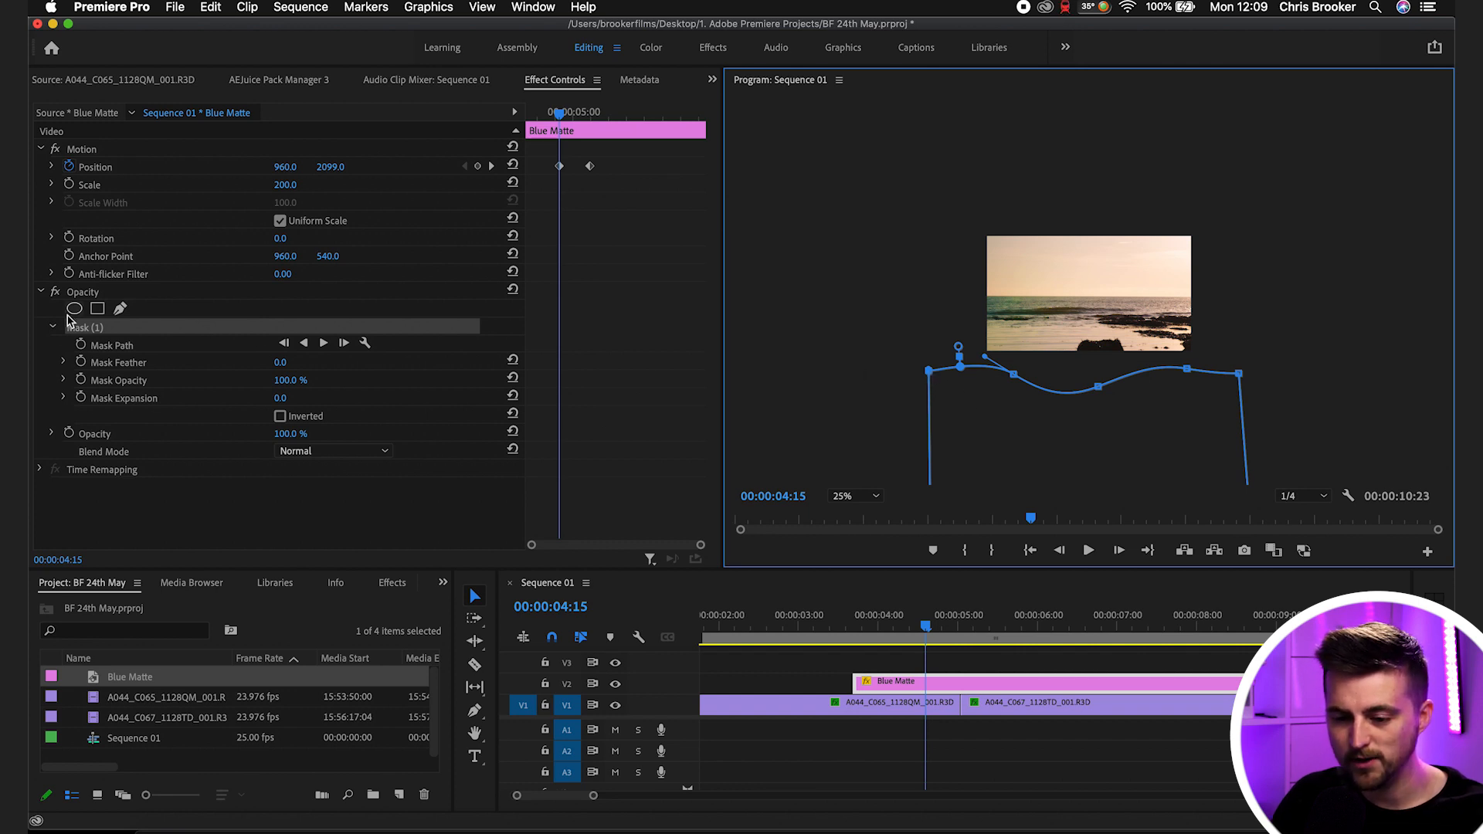
click(82, 345)
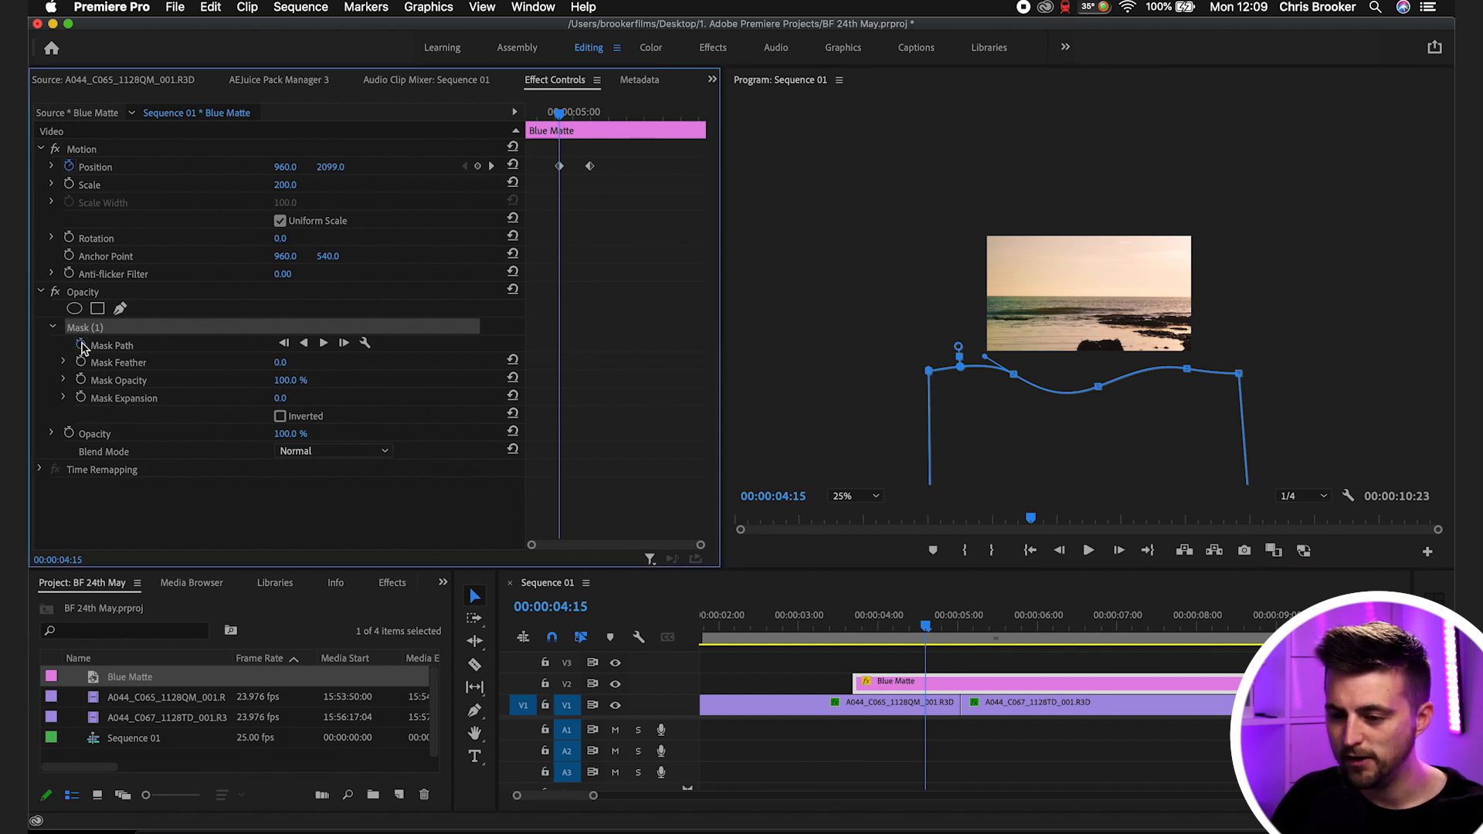
click(81, 345)
Step: Add a second Mask Path keyframe at 00:00:05:12, in line with the last Position keyframe
click(590, 112)
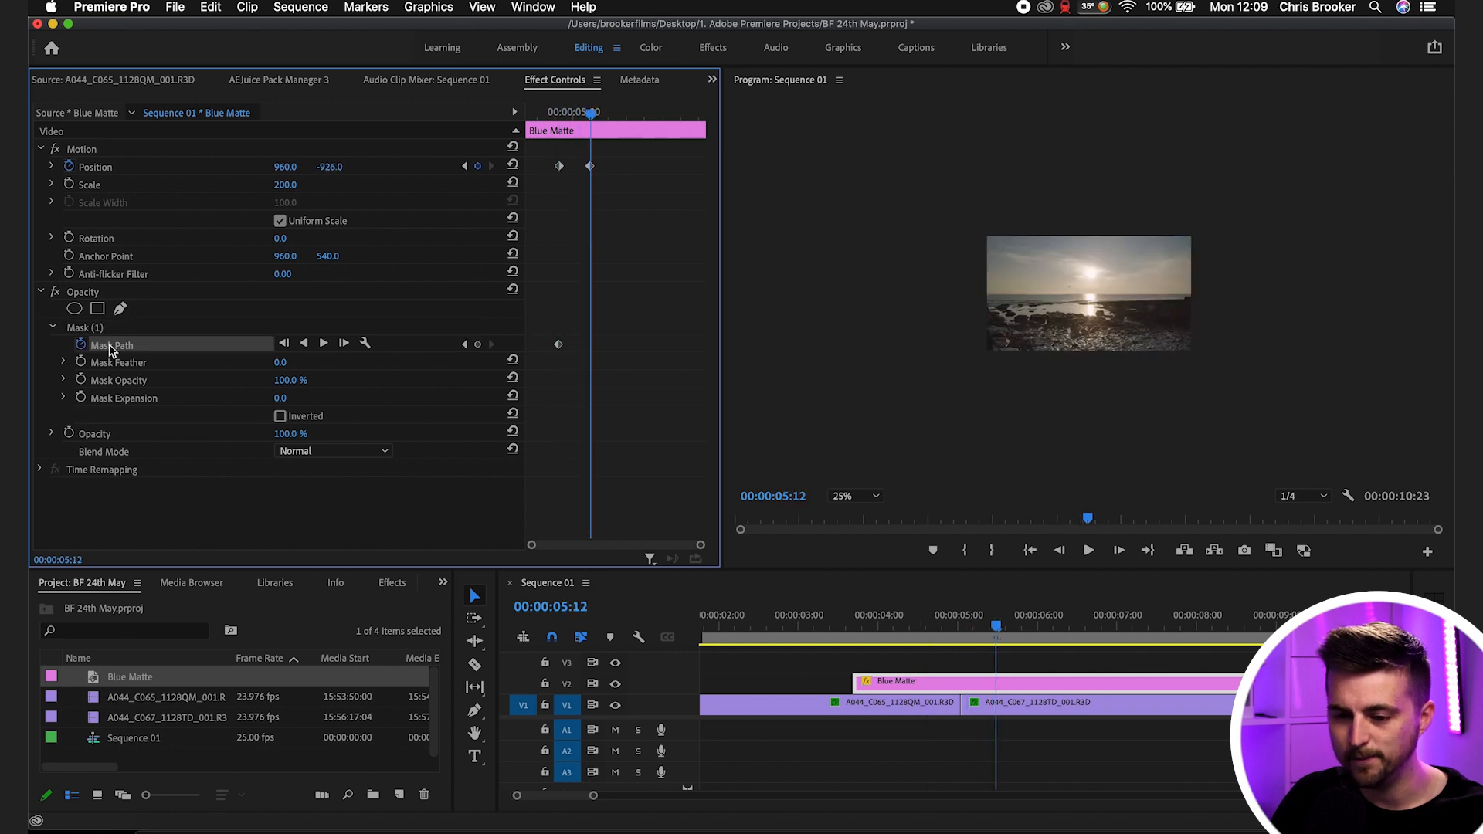
click(89, 327)
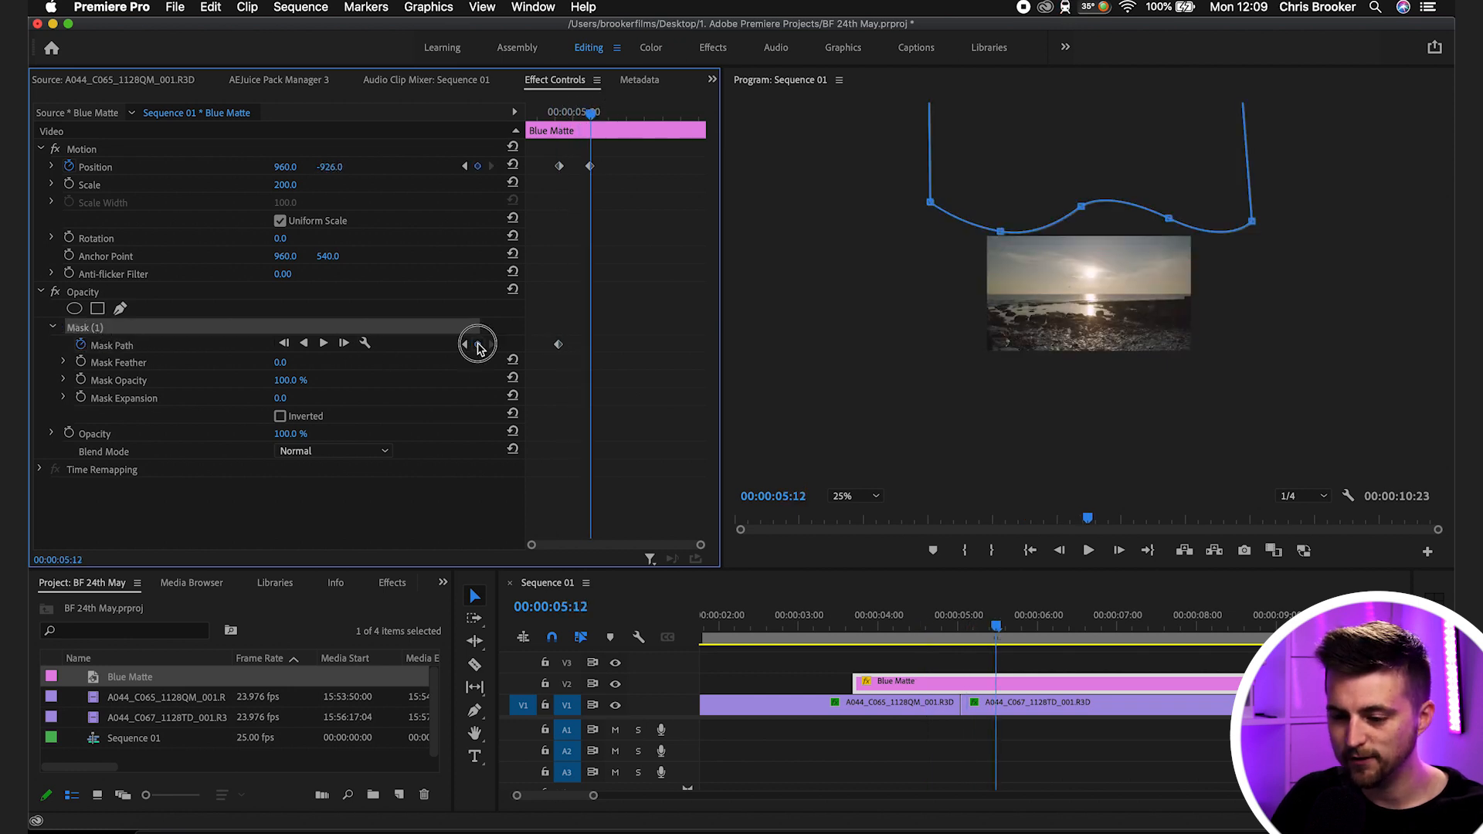
click(477, 344)
Step: Reshape the mask's upper wave at 00:00:04:15 by lowering its crests and raising its trough, and preview the motion
drag(570, 116, 620, 116)
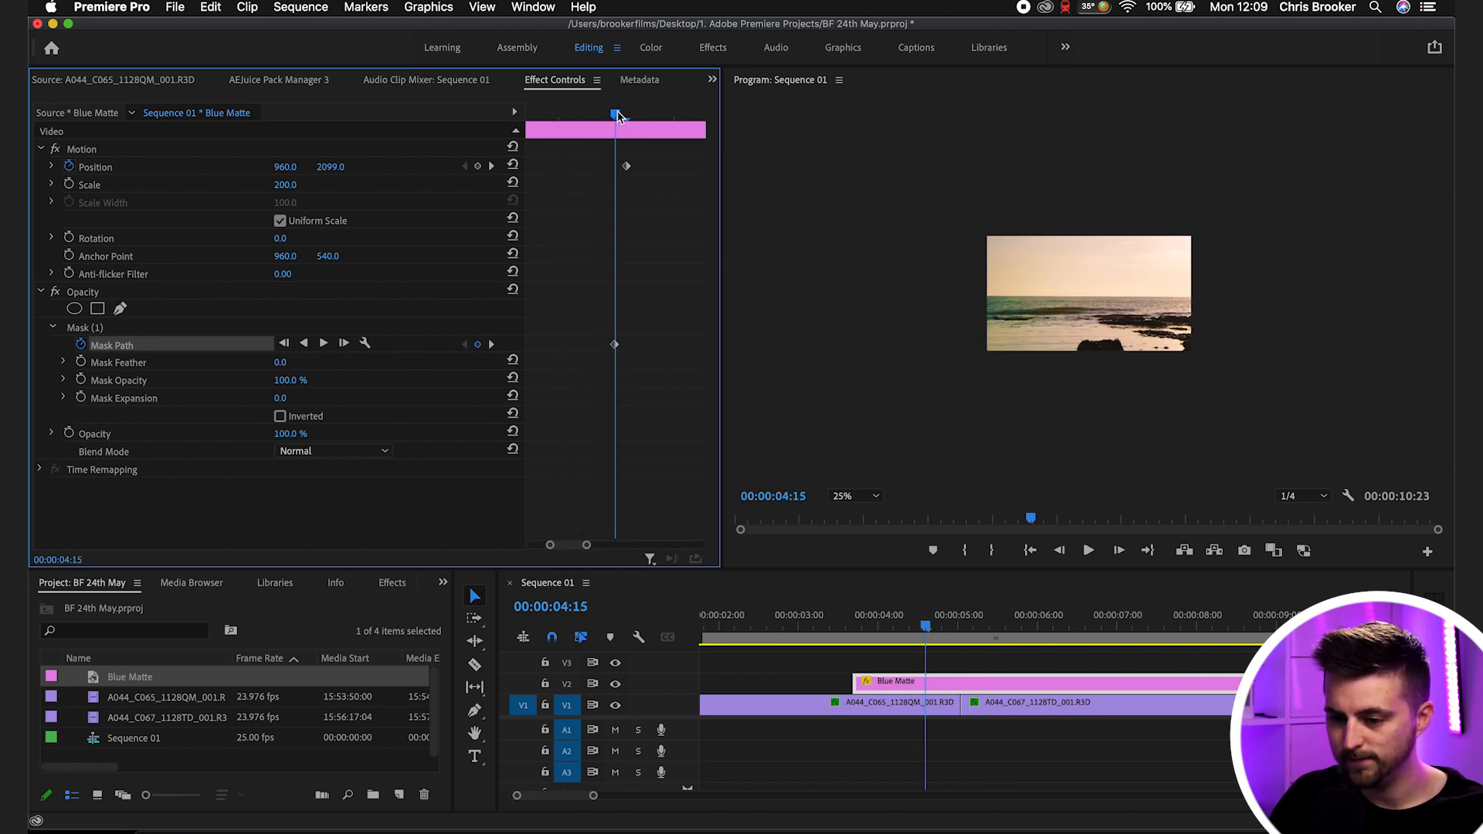
click(104, 328)
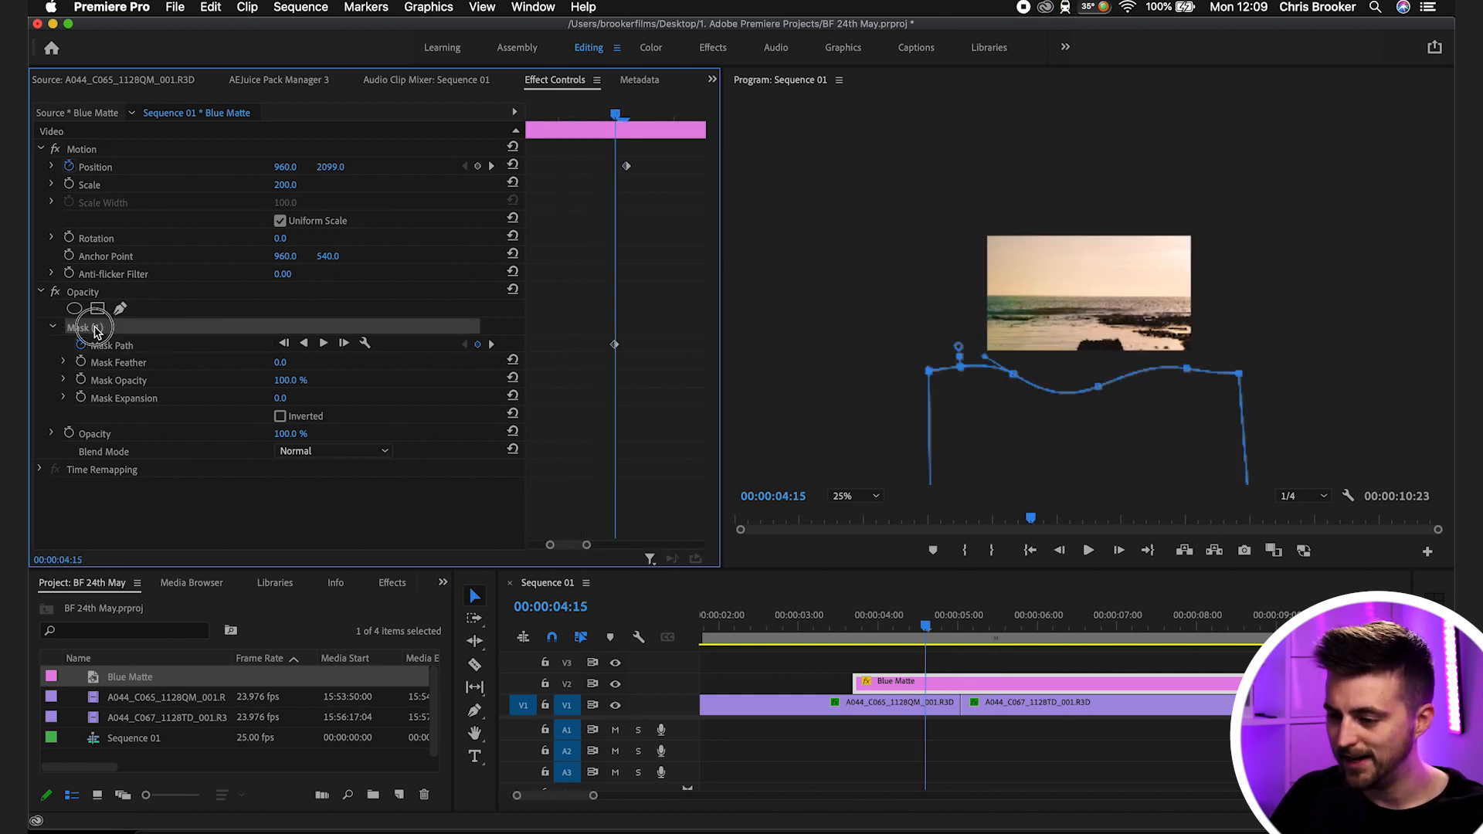
click(1014, 382)
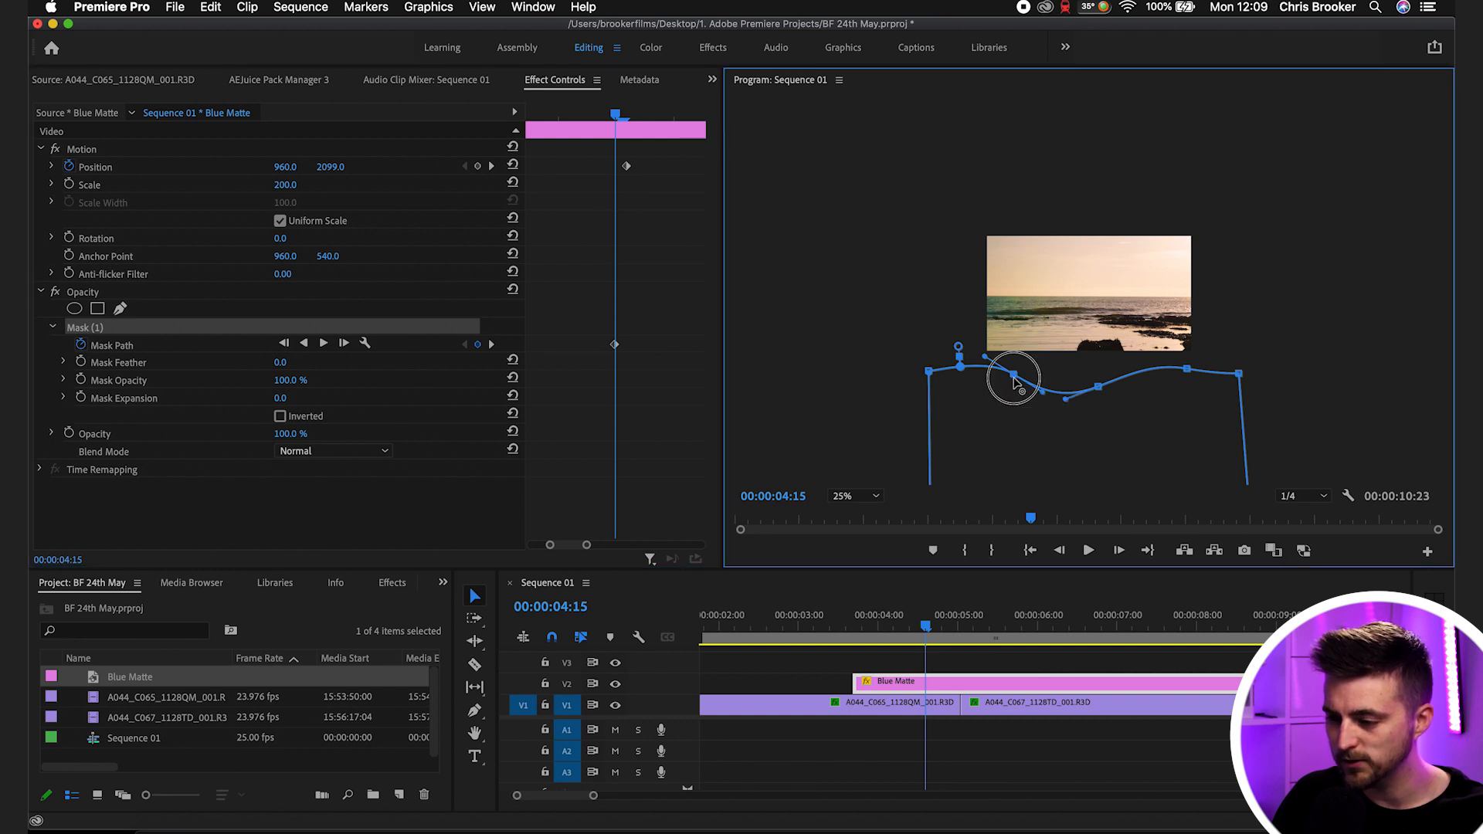
drag(1014, 381, 1117, 411)
click(692, 400)
key(space)
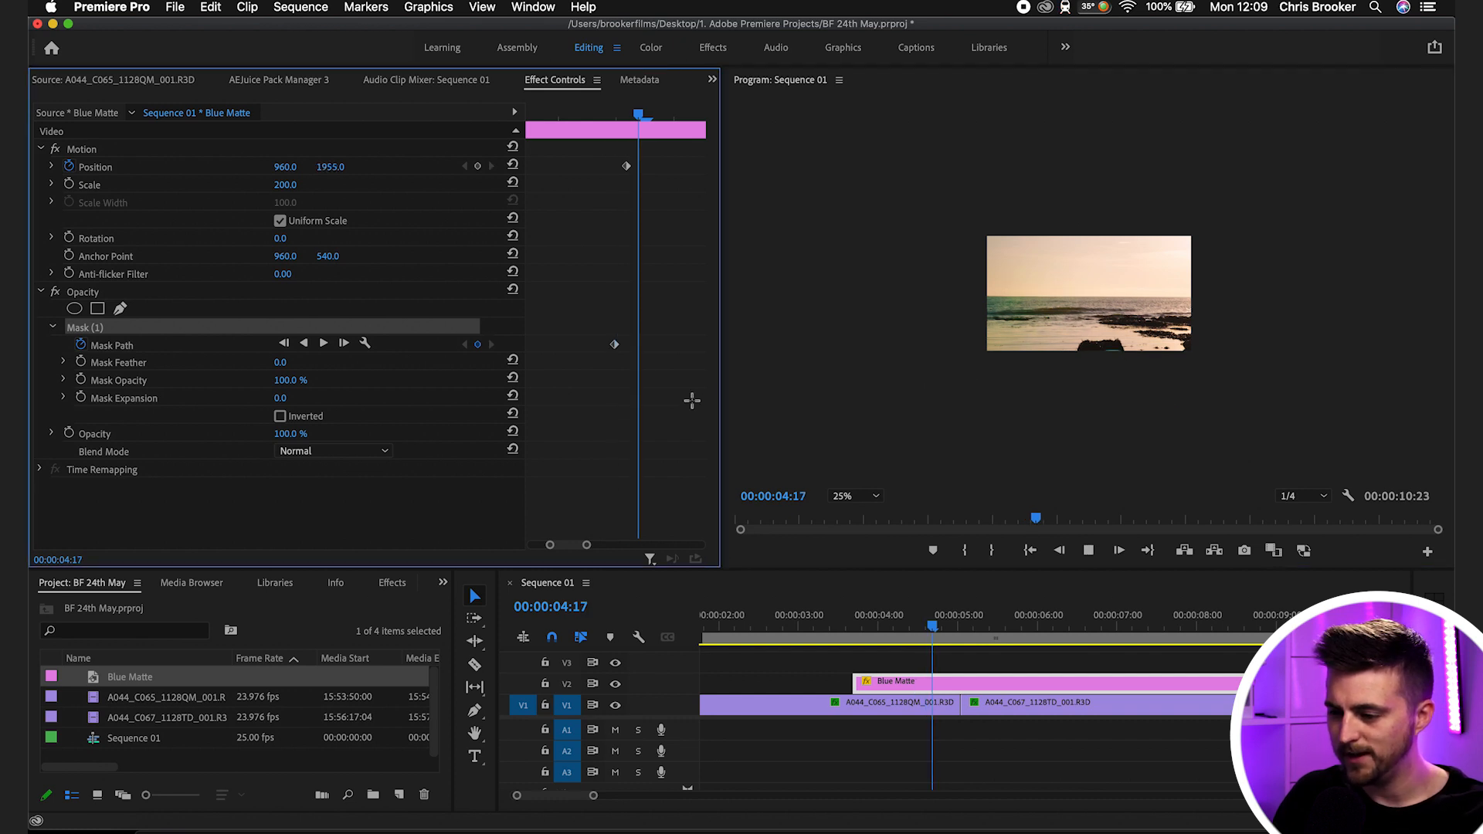
key(space)
Step: Try exaggerating the mask's upper wave at 00:00:05:04 by raising the middle point and lowering the points on either side
drag(712, 109, 616, 139)
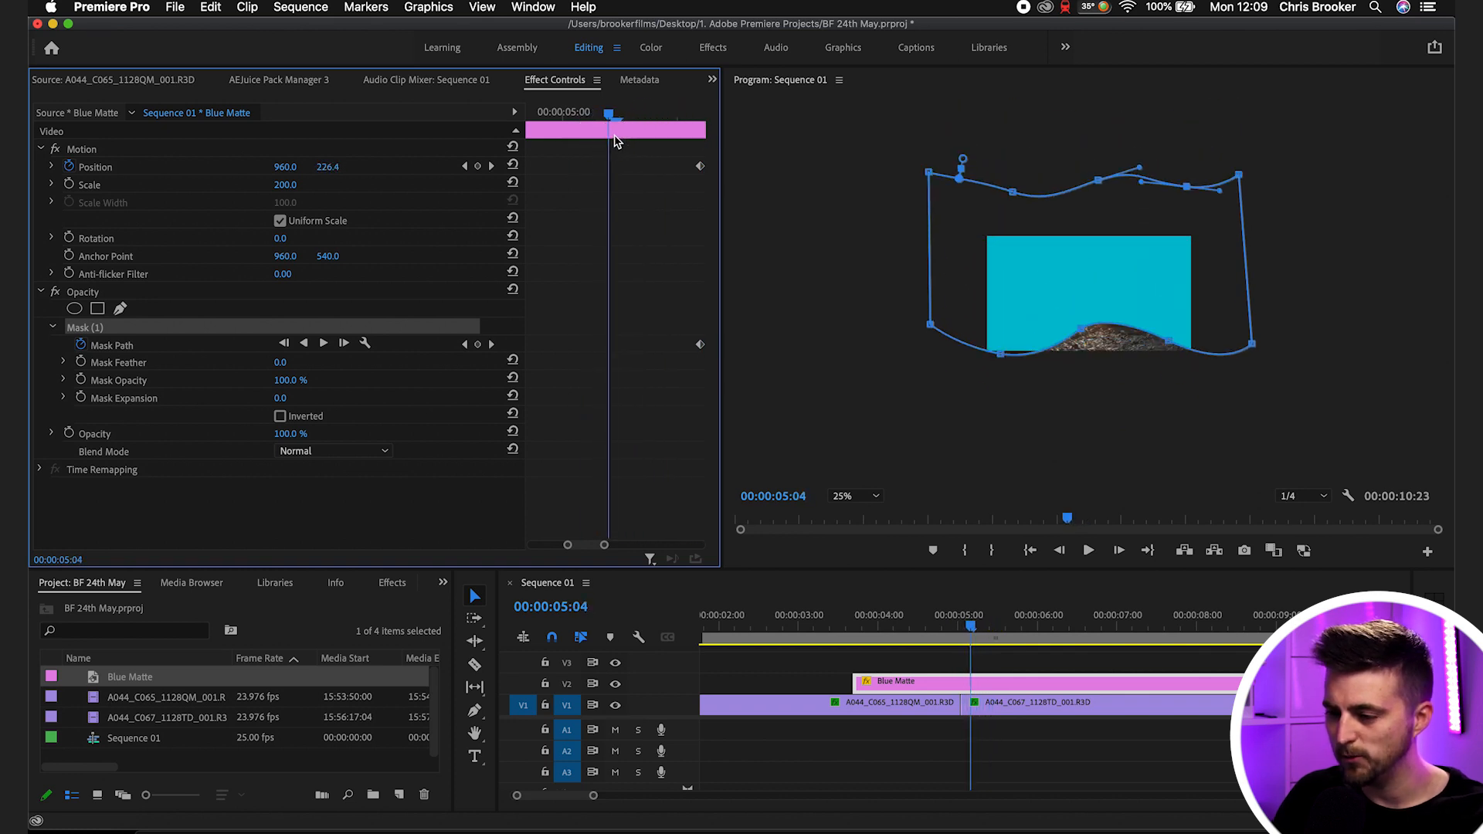
click(1012, 193)
drag(1012, 193, 1007, 215)
drag(1098, 178, 1093, 134)
drag(1186, 186, 1182, 209)
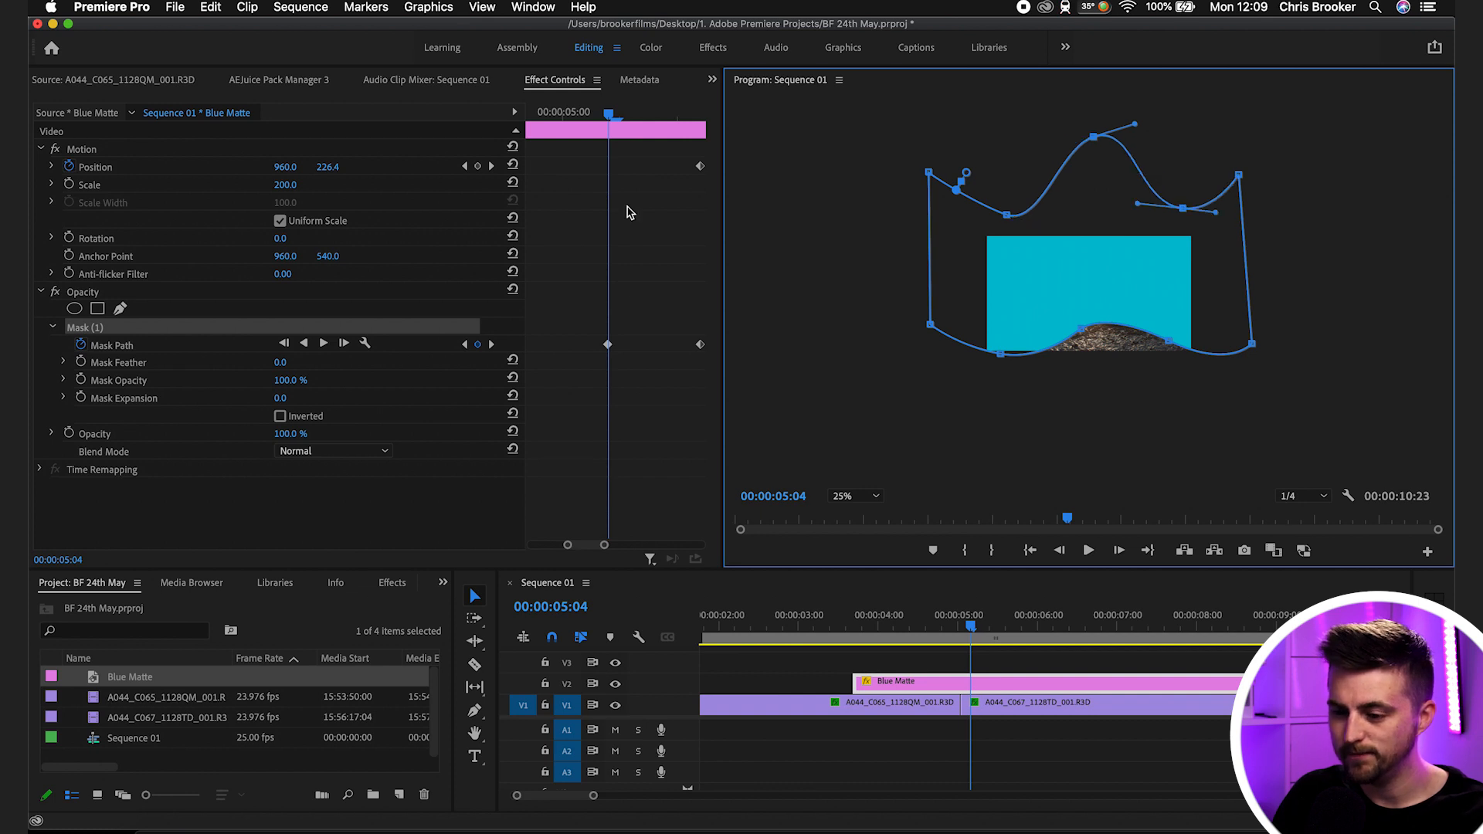
click(627, 229)
key(backslash)
Step: Reshape the mask's lower wave at 00:00:05:12 by raising the points on either side and lowering the middle point
mouse_move(579, 113)
mouse_down()
mouse_move(555, 116)
mouse_move(599, 113)
mouse_up()
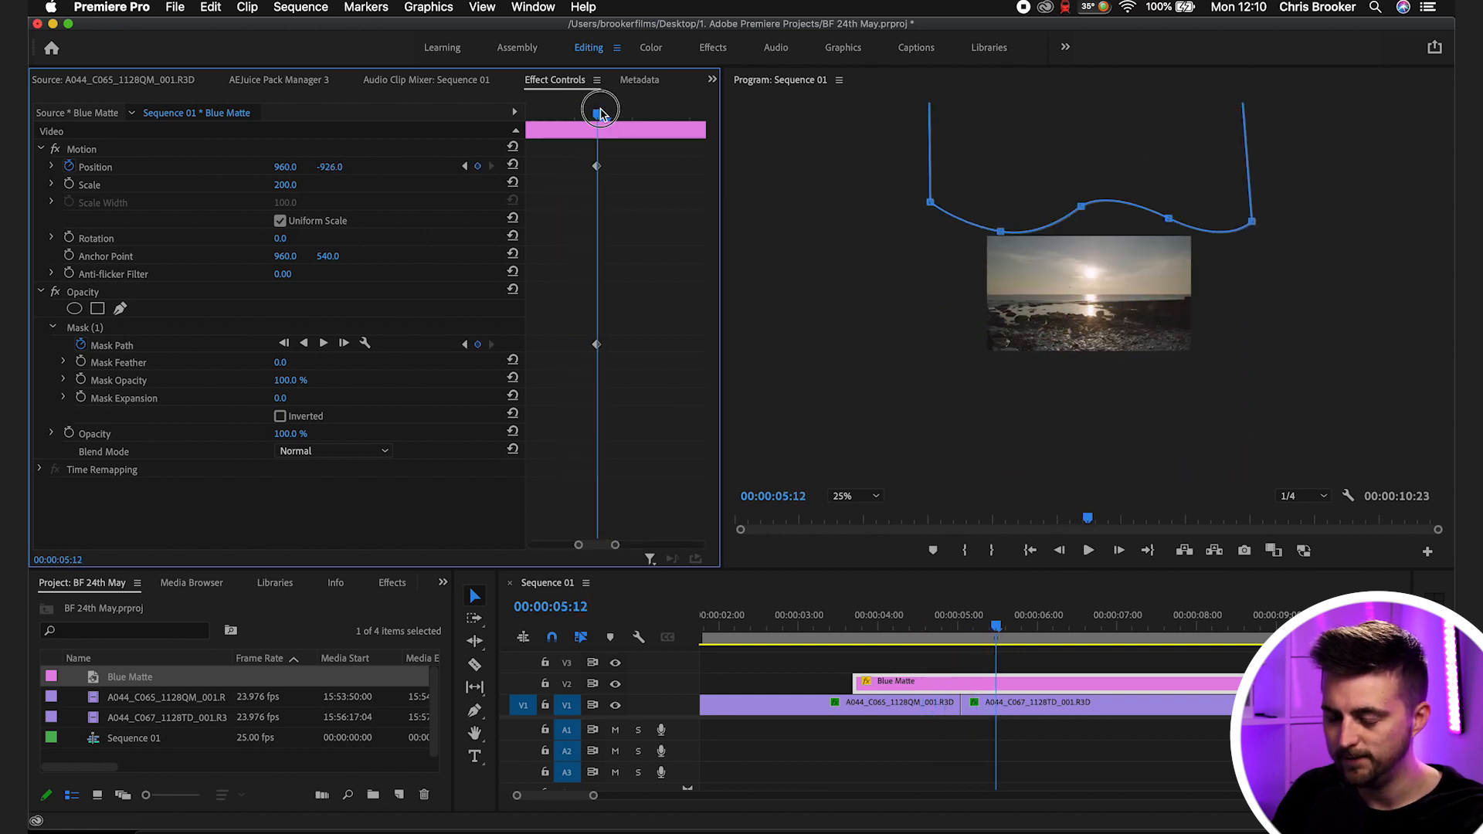
click(994, 223)
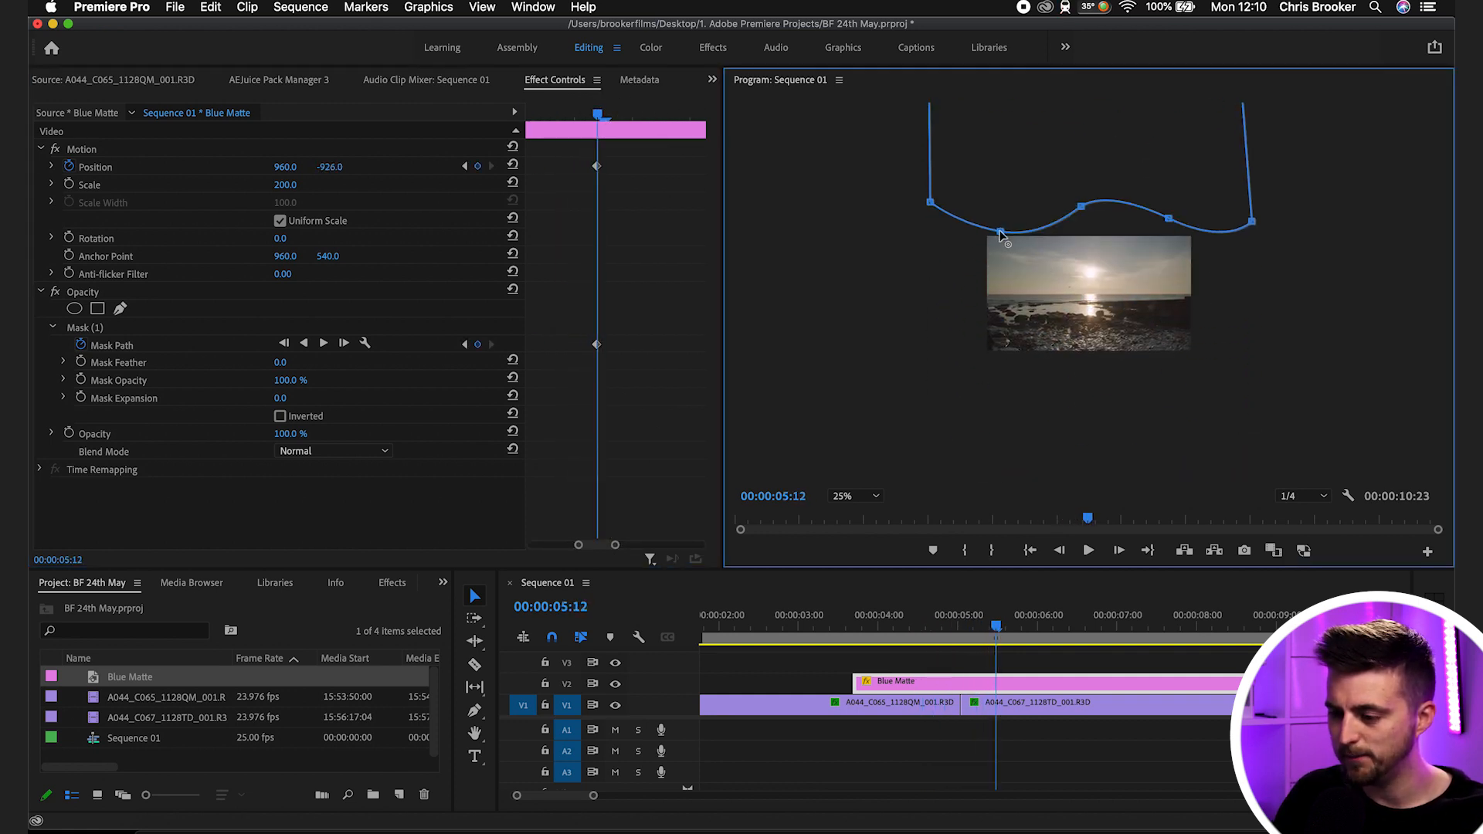
drag(1001, 236, 1001, 172)
drag(1084, 210, 1175, 159)
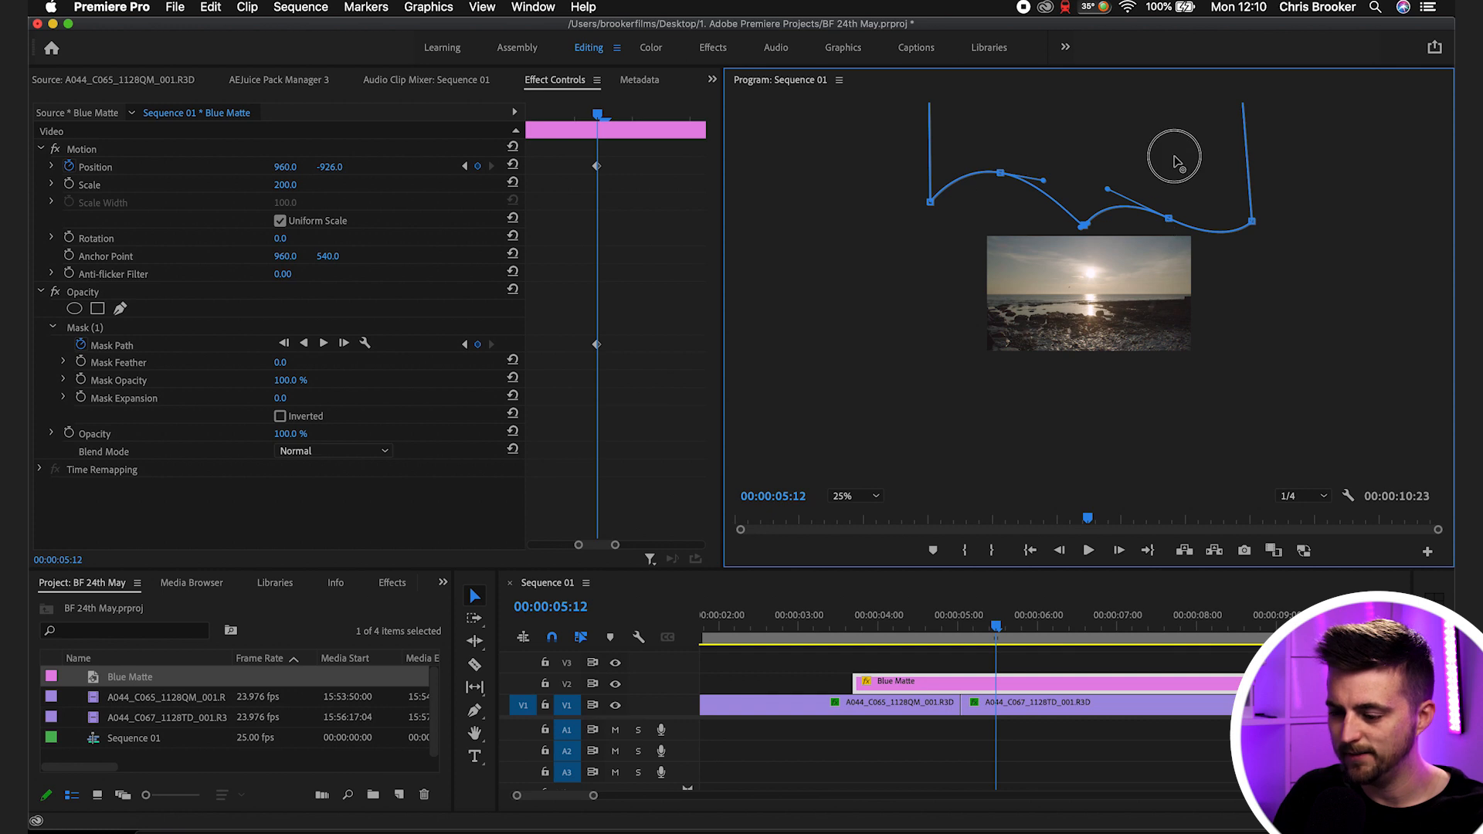
Step: Fit the preview to the program monitor, and play back and scrub the transition to inspect the lower wave's shape
click(850, 498)
click(849, 515)
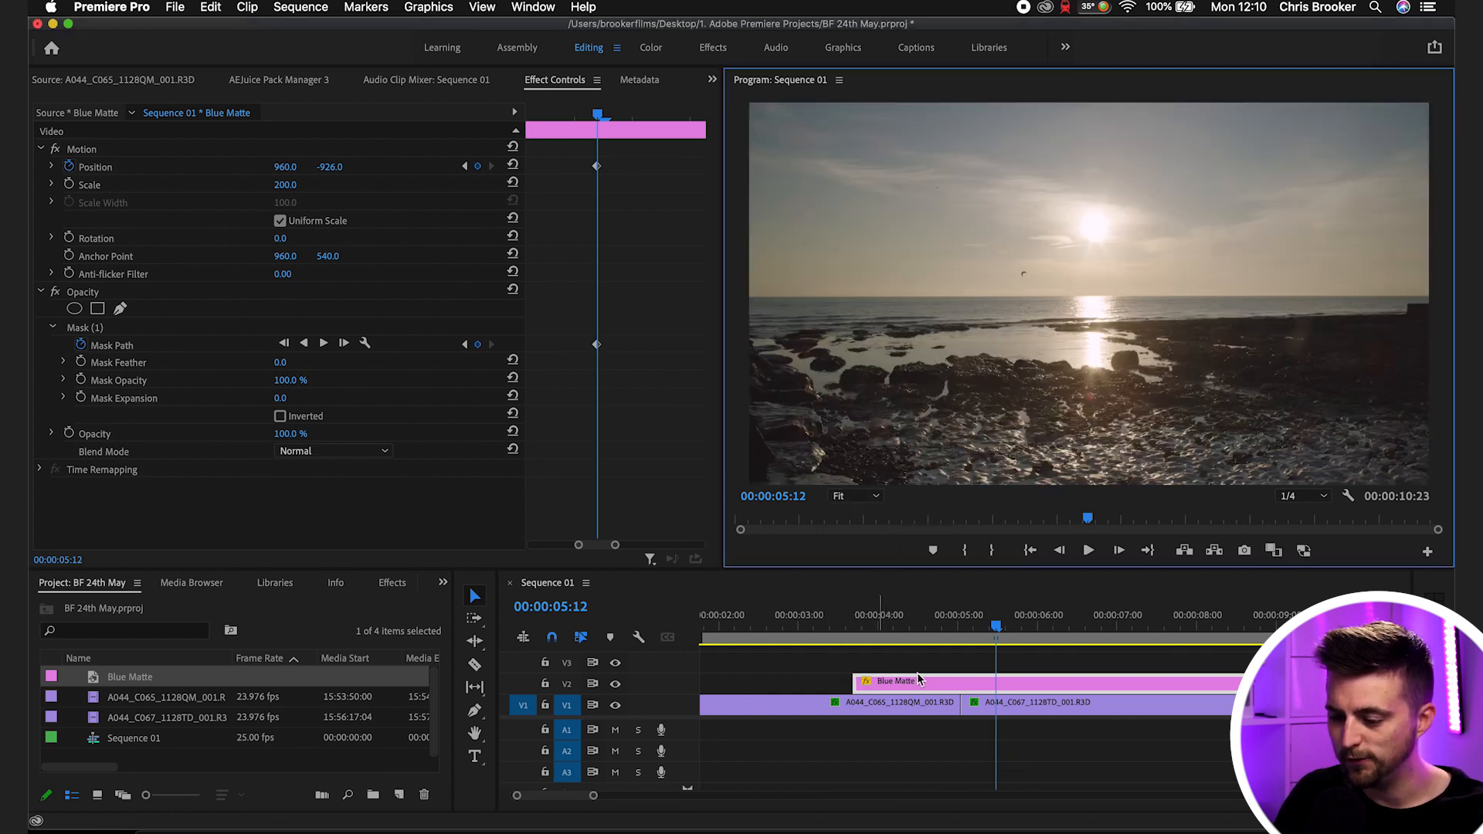
click(834, 615)
key(space)
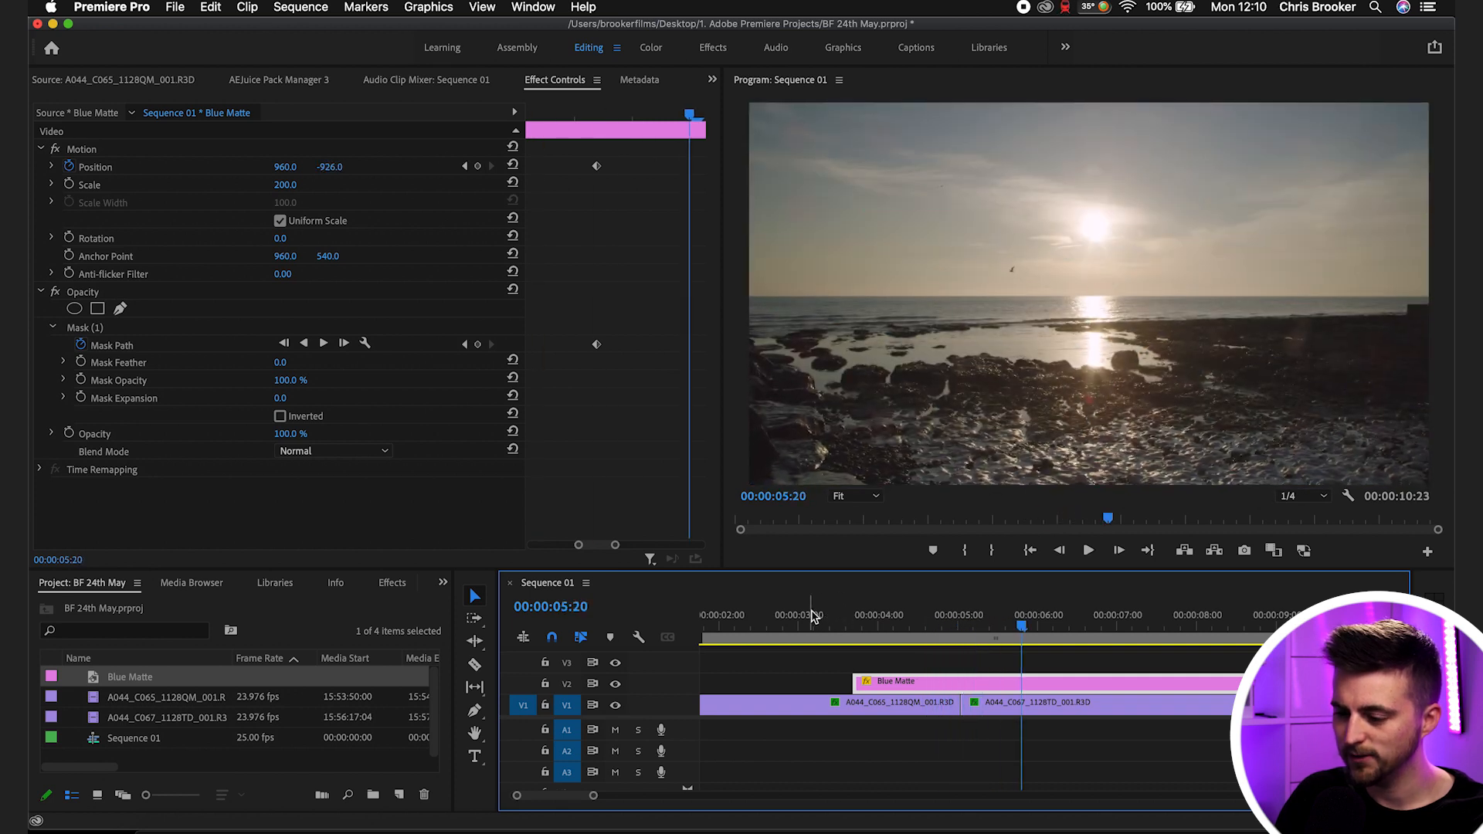
mouse_move(960, 622)
mouse_down()
mouse_move(993, 622)
mouse_move(977, 623)
mouse_up()
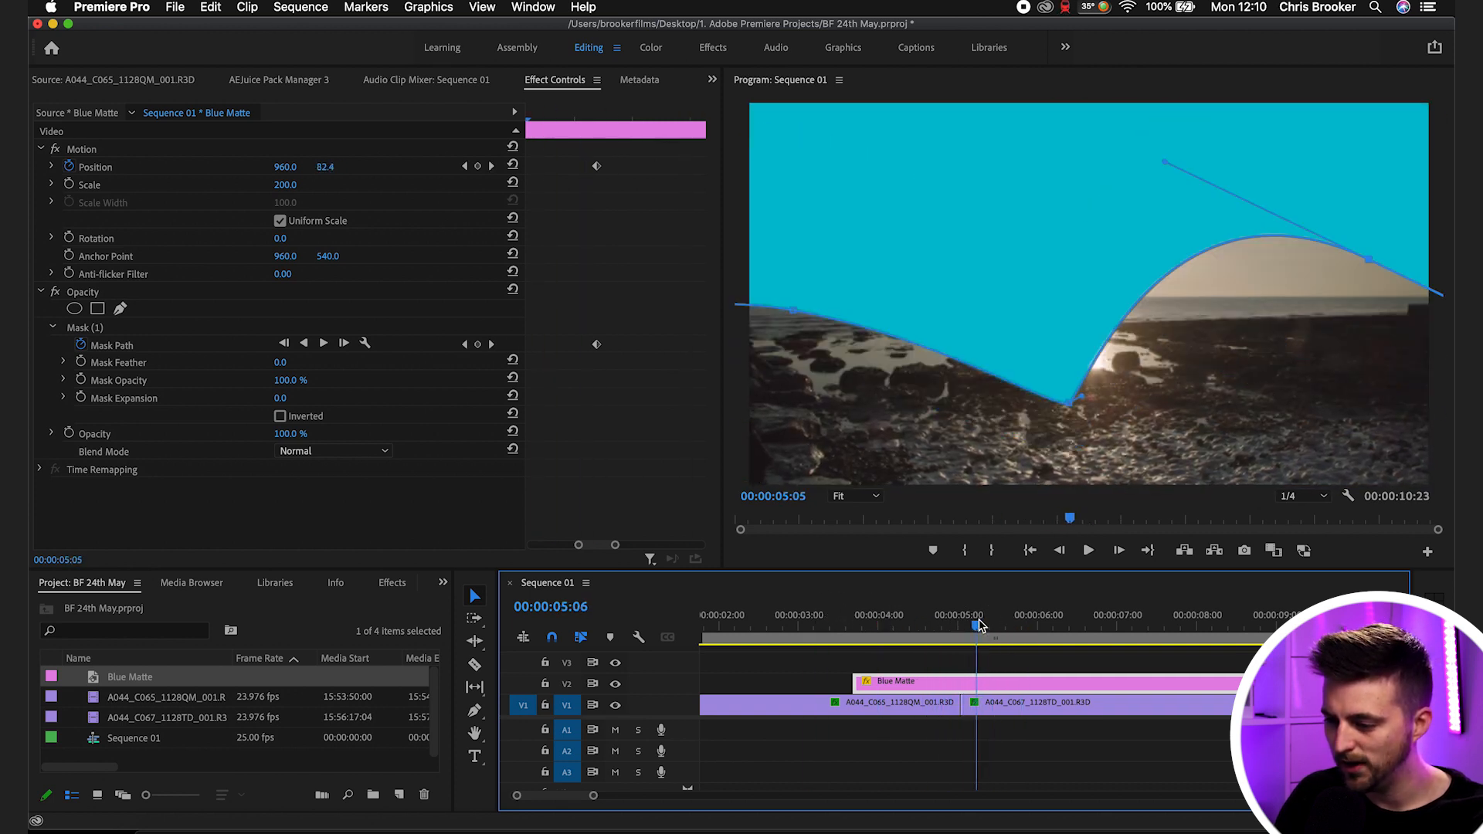
Step: Smooth the sharp middle point of the mask's lower wave at 00:00:05:05 by extending its curve handles
click(950, 744)
click(932, 687)
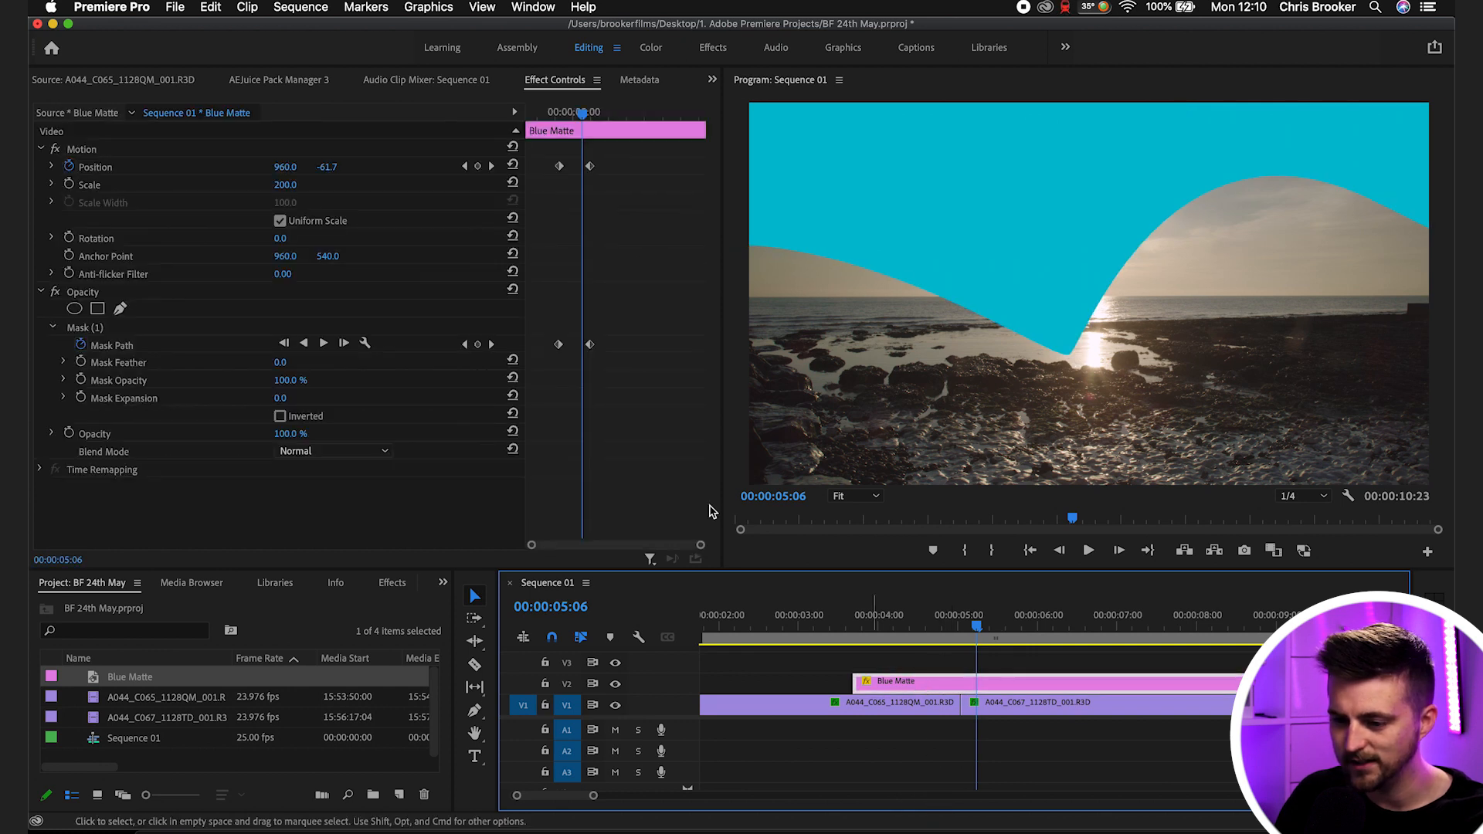
click(580, 110)
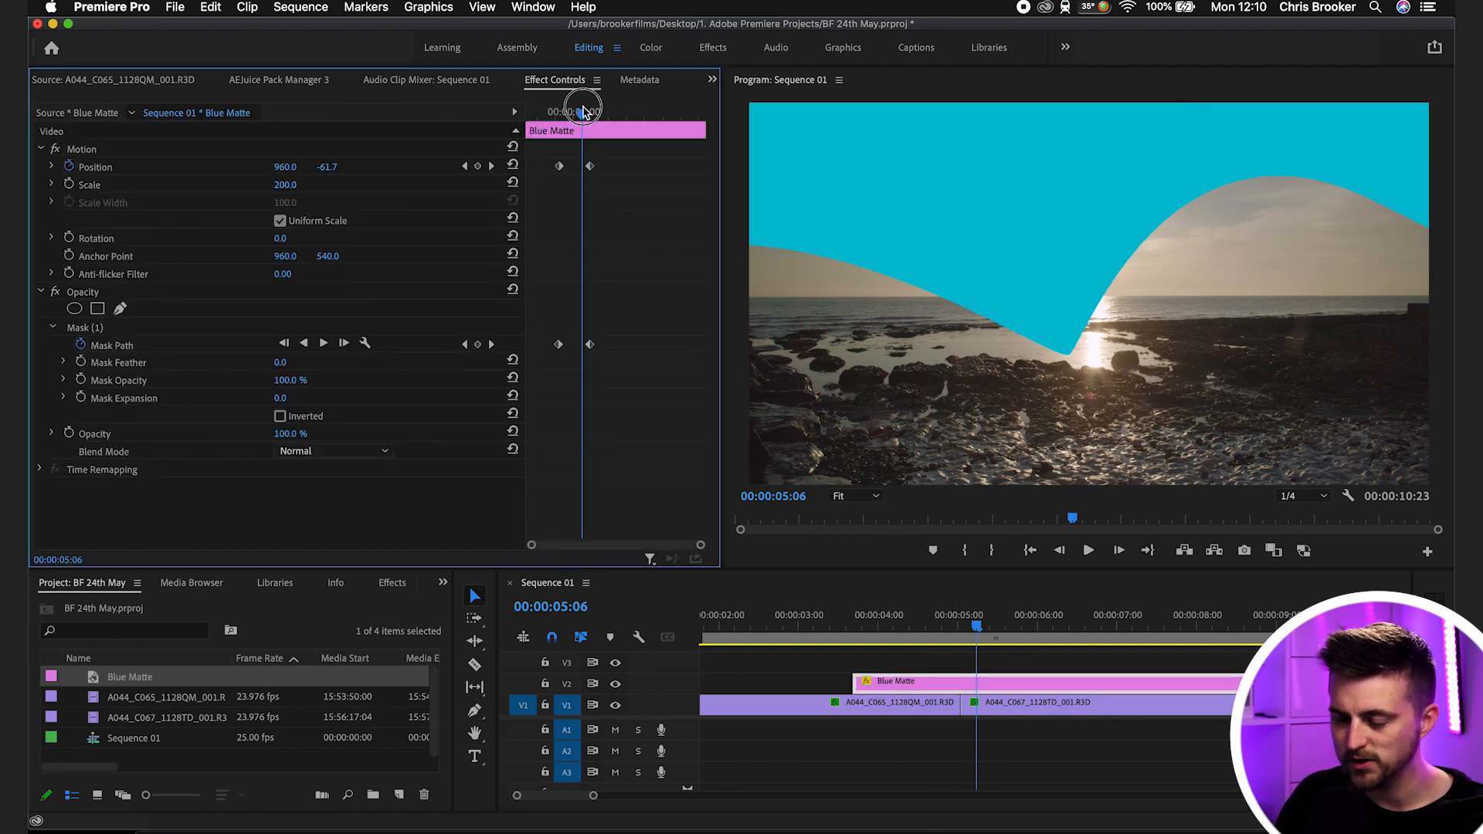
click(89, 325)
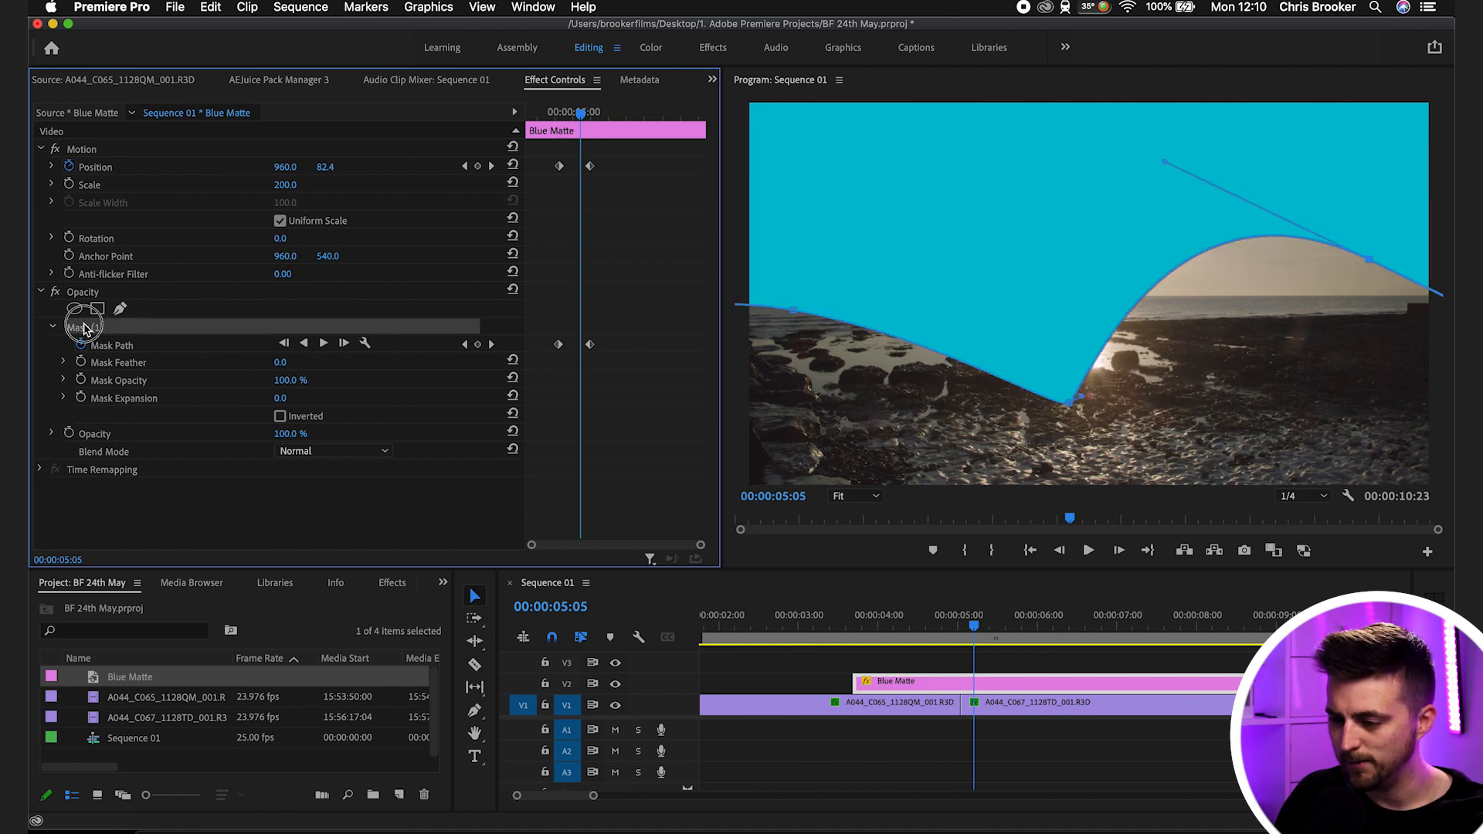
click(1080, 400)
drag(1079, 400, 896, 422)
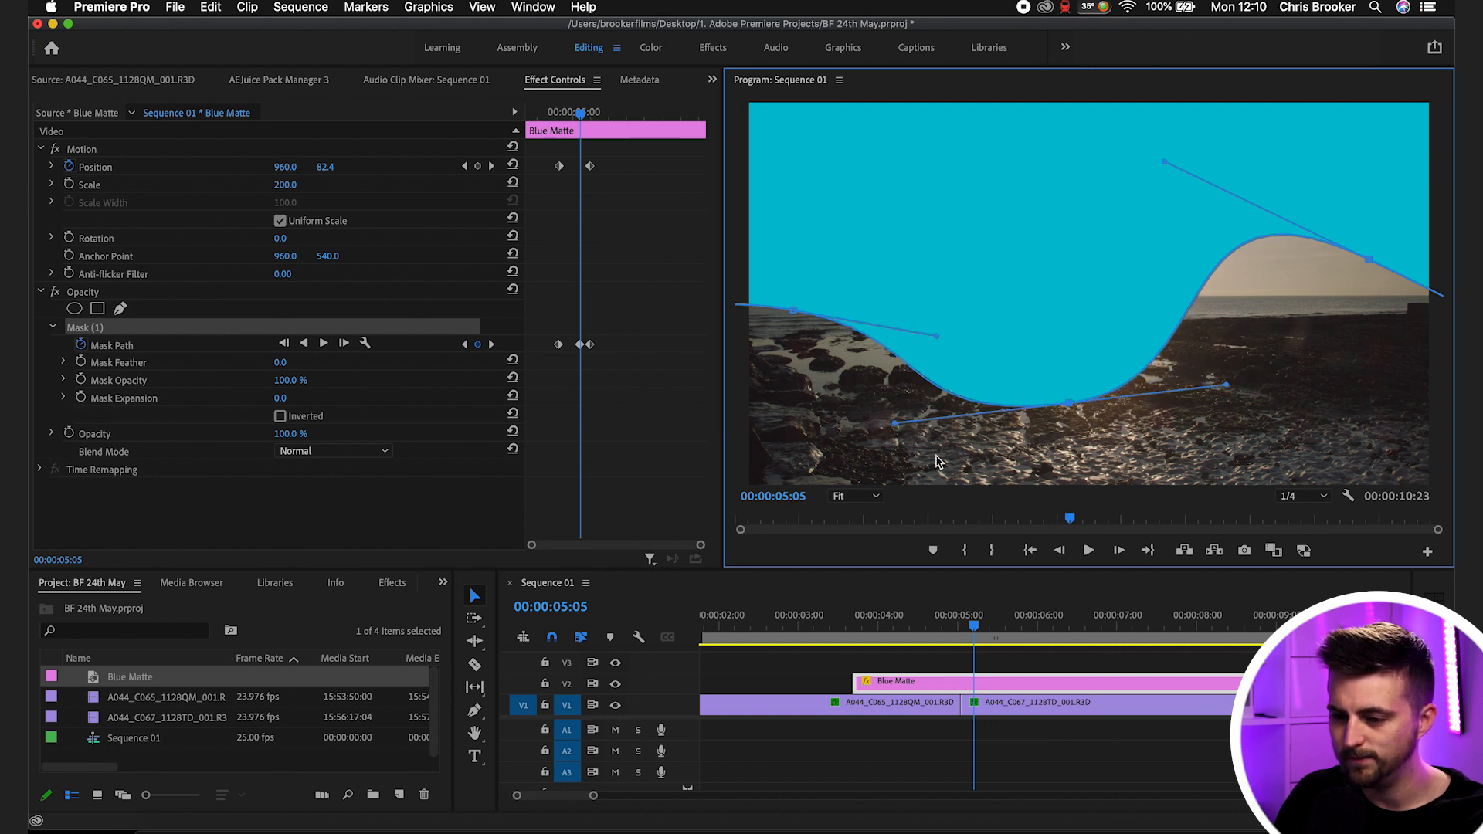
Step: Try duplicating the Blue Matte clip from track V2 onto V3, and undo the duplicate
mouse_move(580, 112)
mouse_down()
mouse_move(540, 109)
mouse_move(592, 109)
mouse_move(570, 112)
mouse_up()
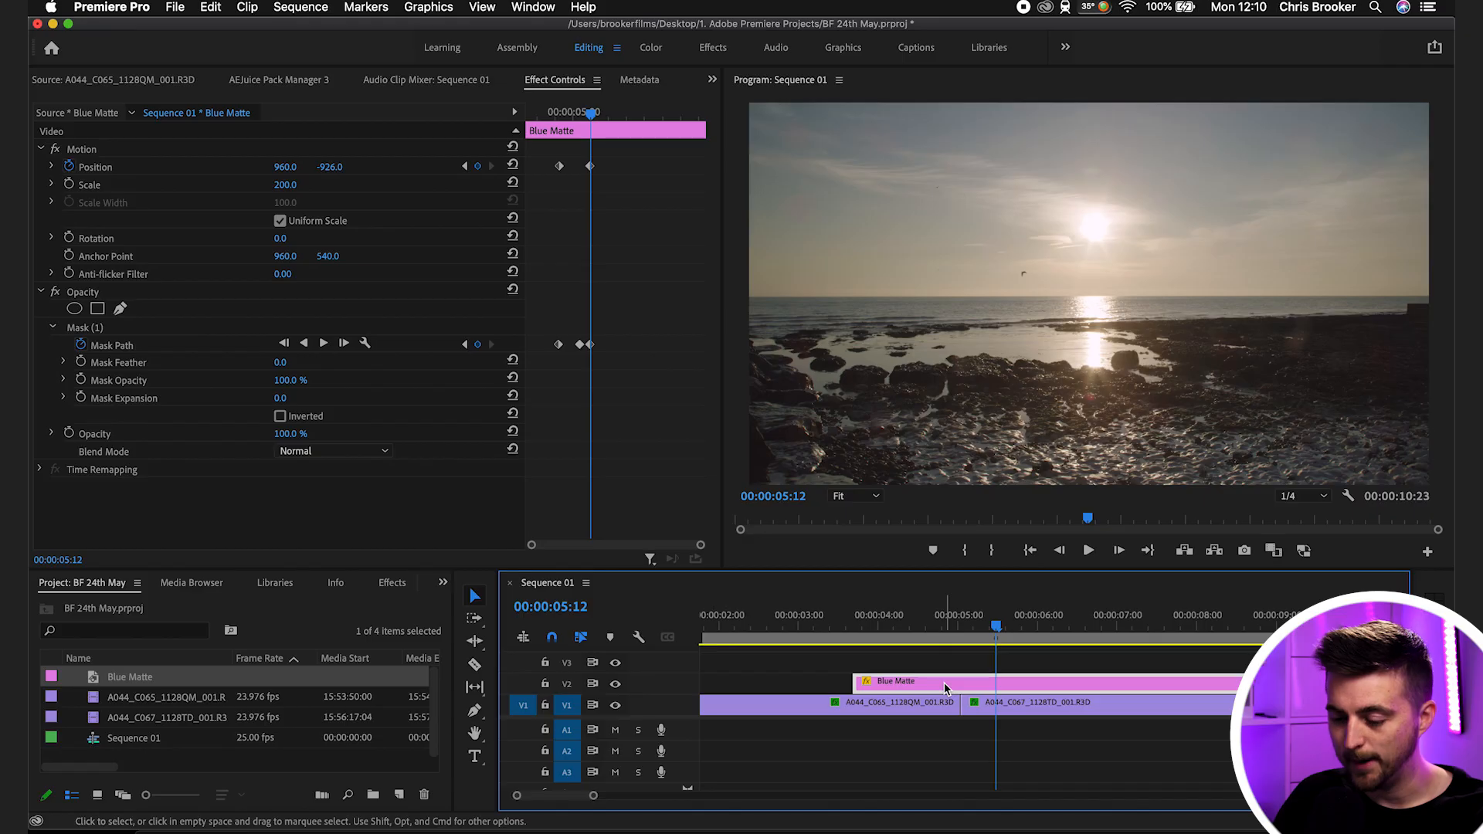
drag(930, 685, 928, 666)
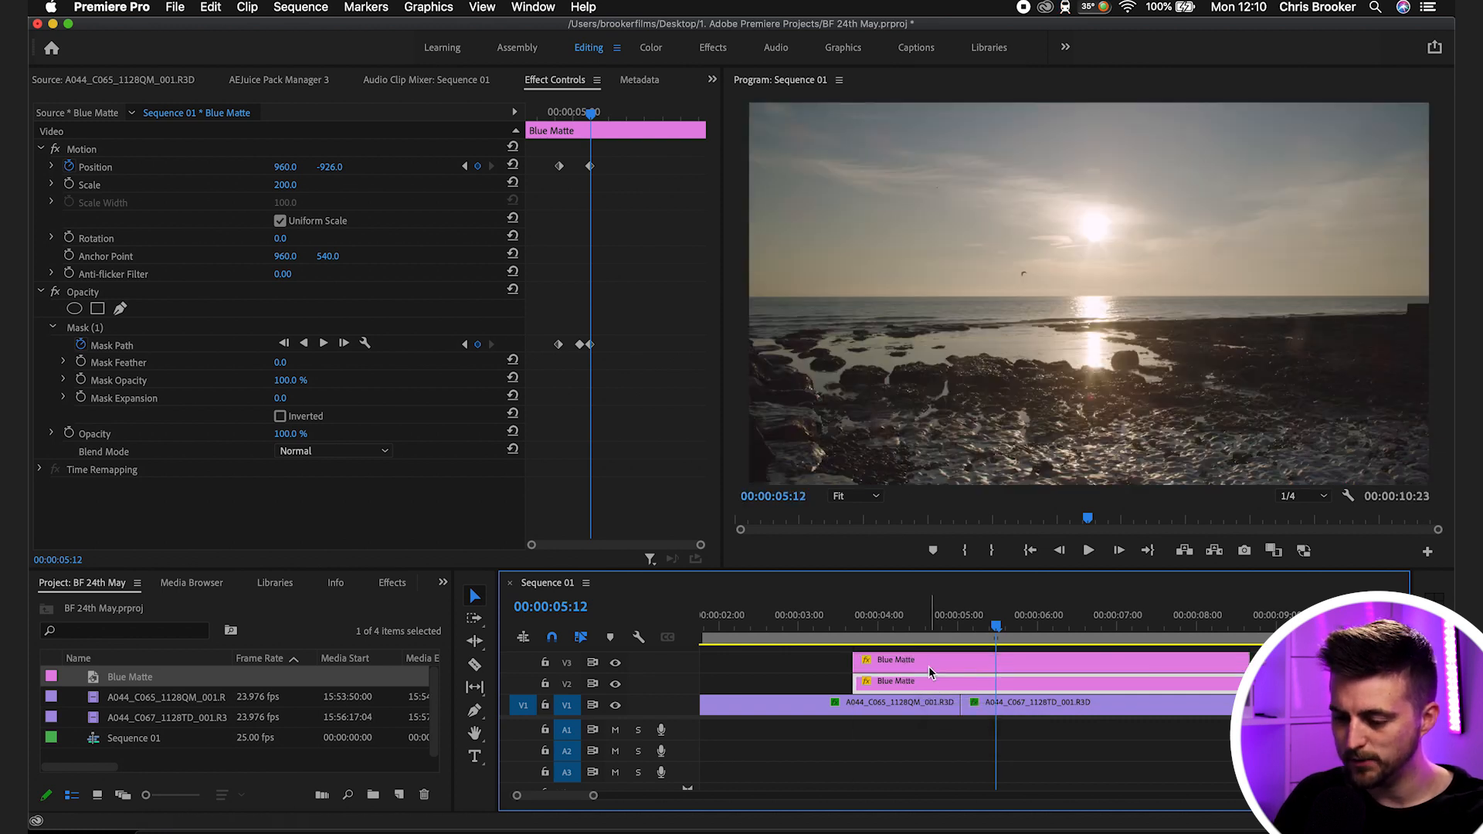
key(minus)
key(minus)
key(super+z)
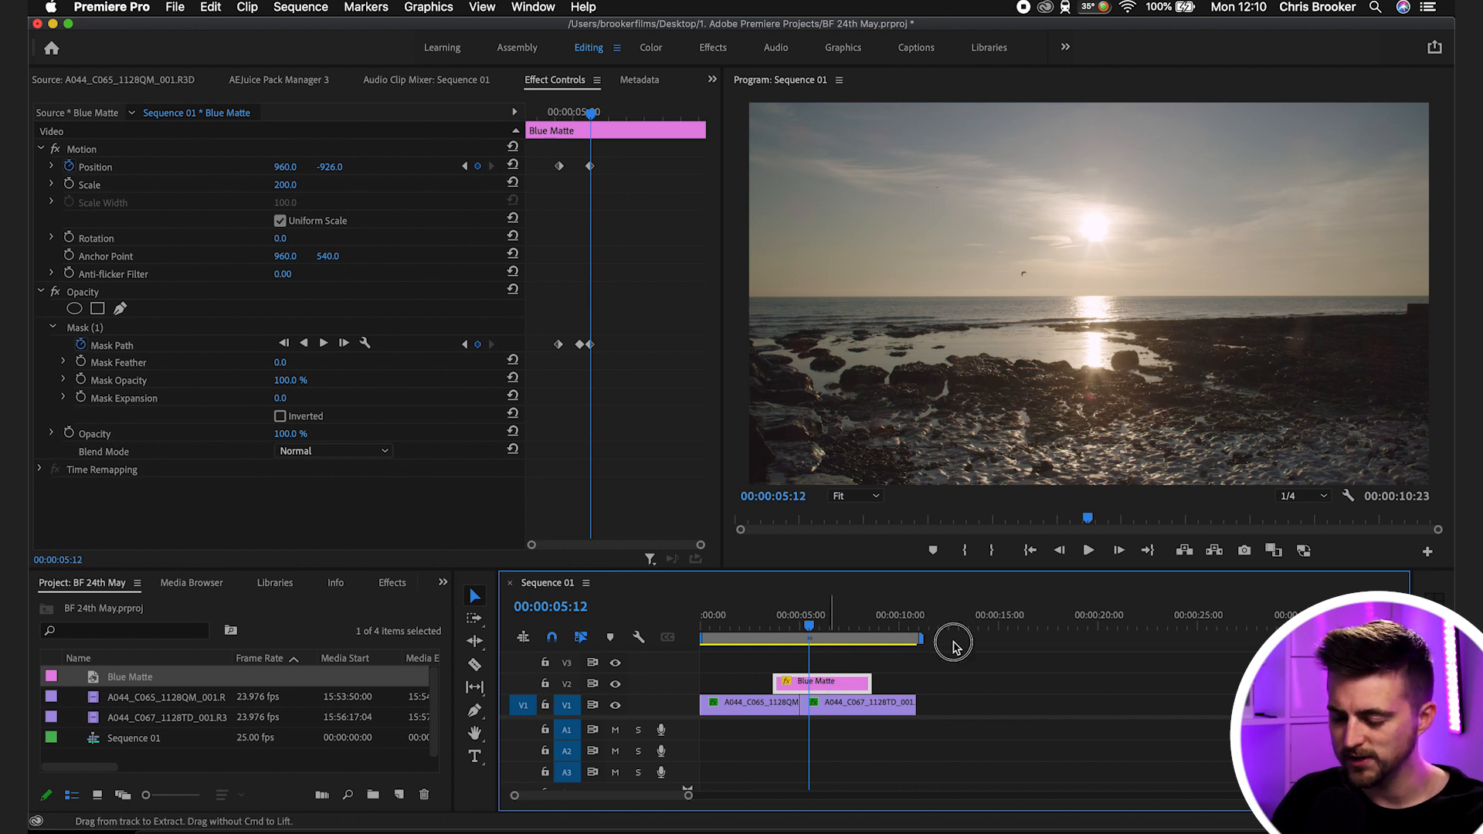
Step: Paste a copy of the Blue Matte clip beyond the footage and place it on V3 directly above the original matte
click(977, 623)
key(super+v)
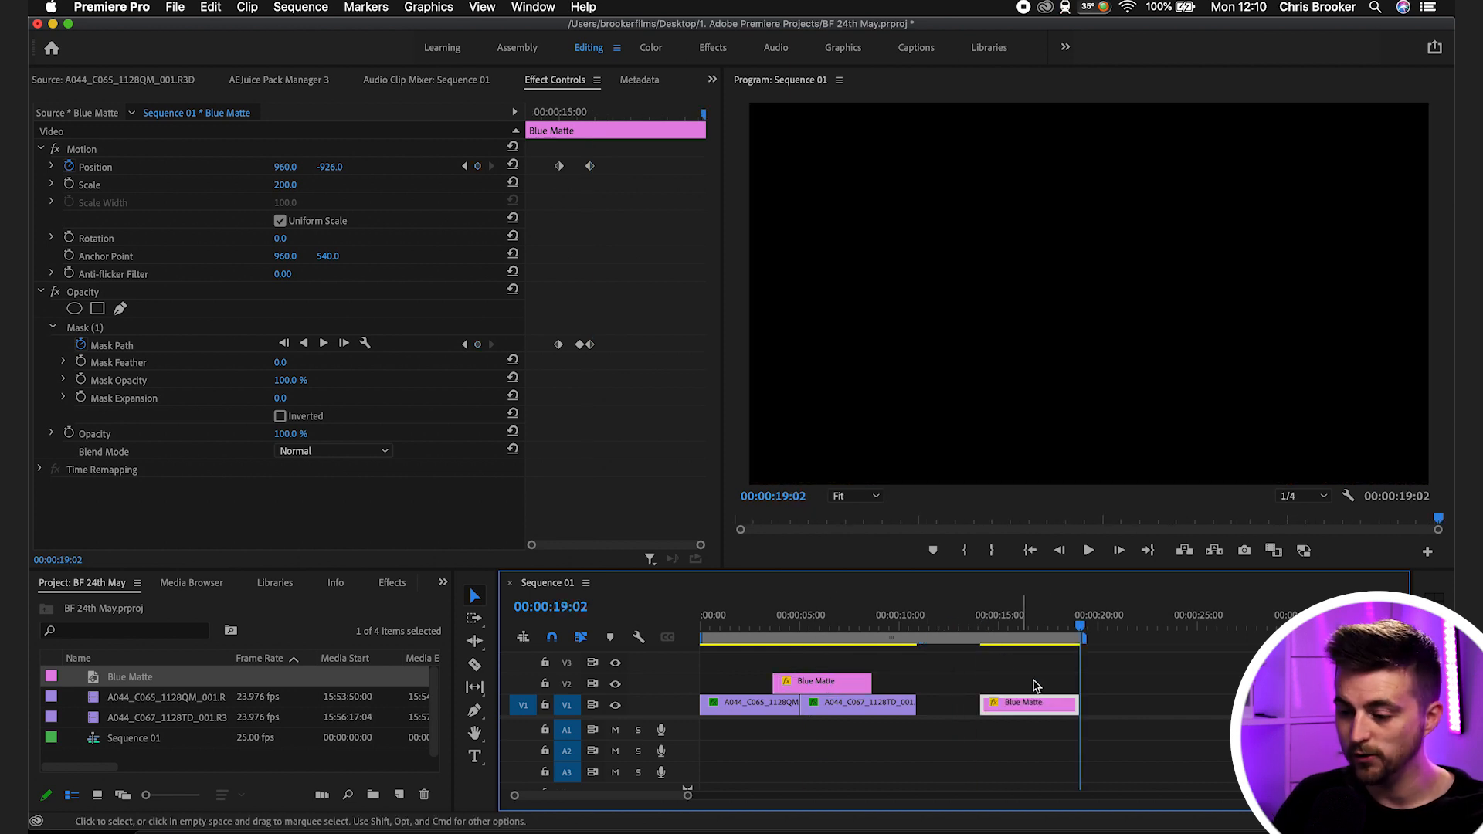
drag(1022, 714, 820, 662)
Step: Shift the lower Blue Matte clip on V2 three frames earlier so it starts at 00:00:03:14
click(801, 617)
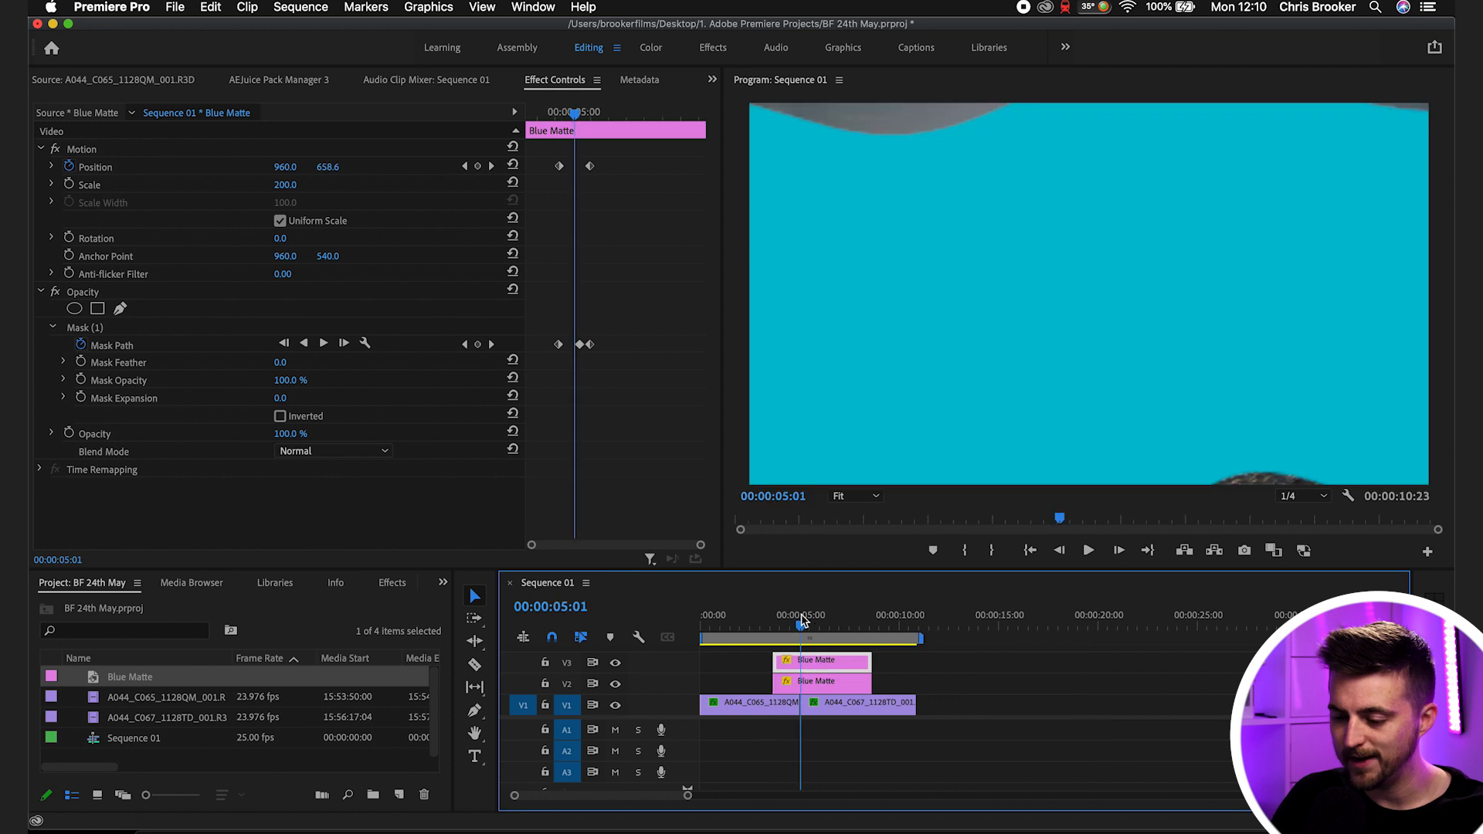
key(=)
click(1002, 683)
drag(948, 627, 942, 630)
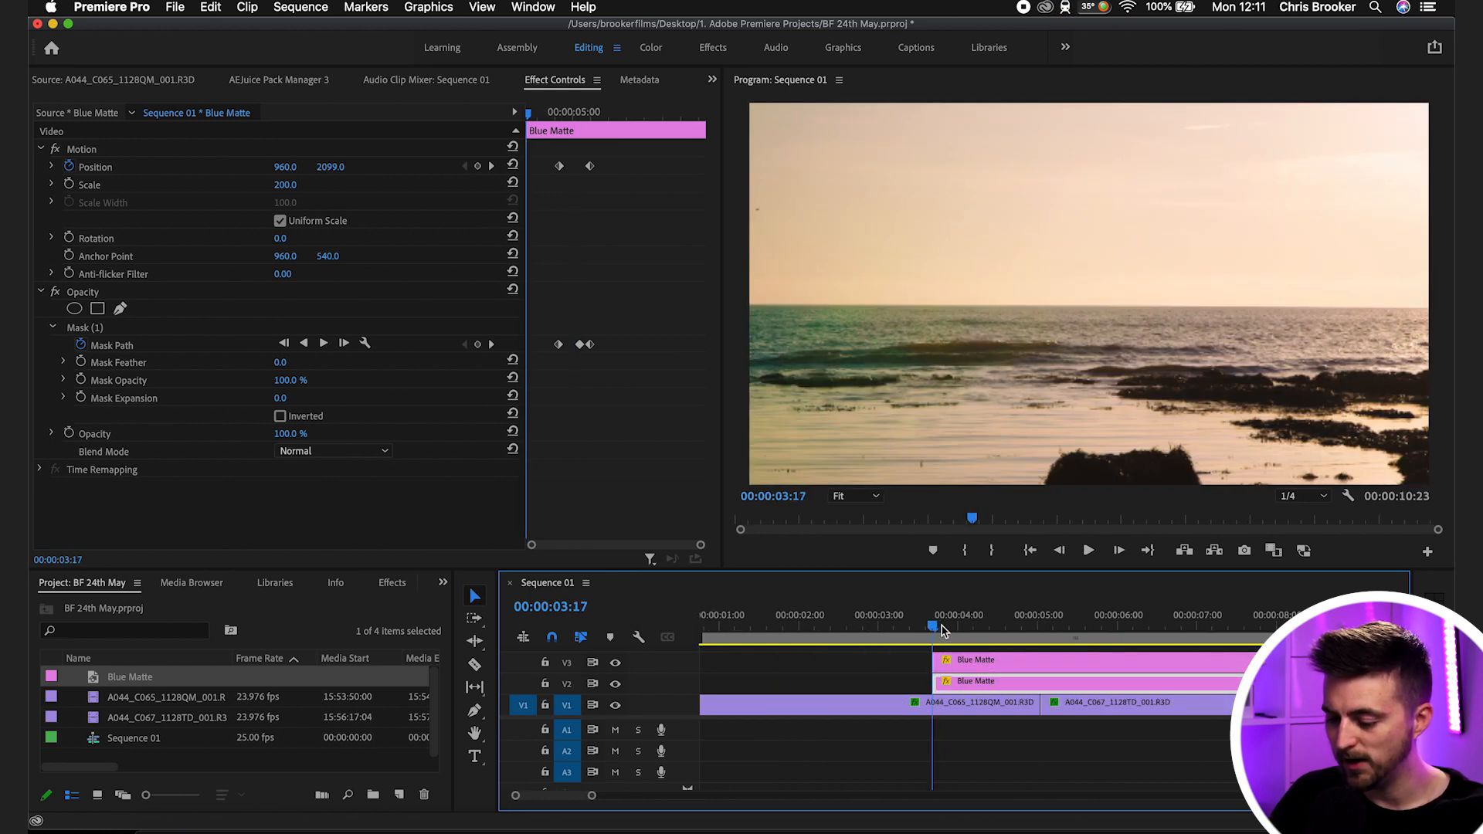
key(=)
key(Left)
key(Left)
key(Left)
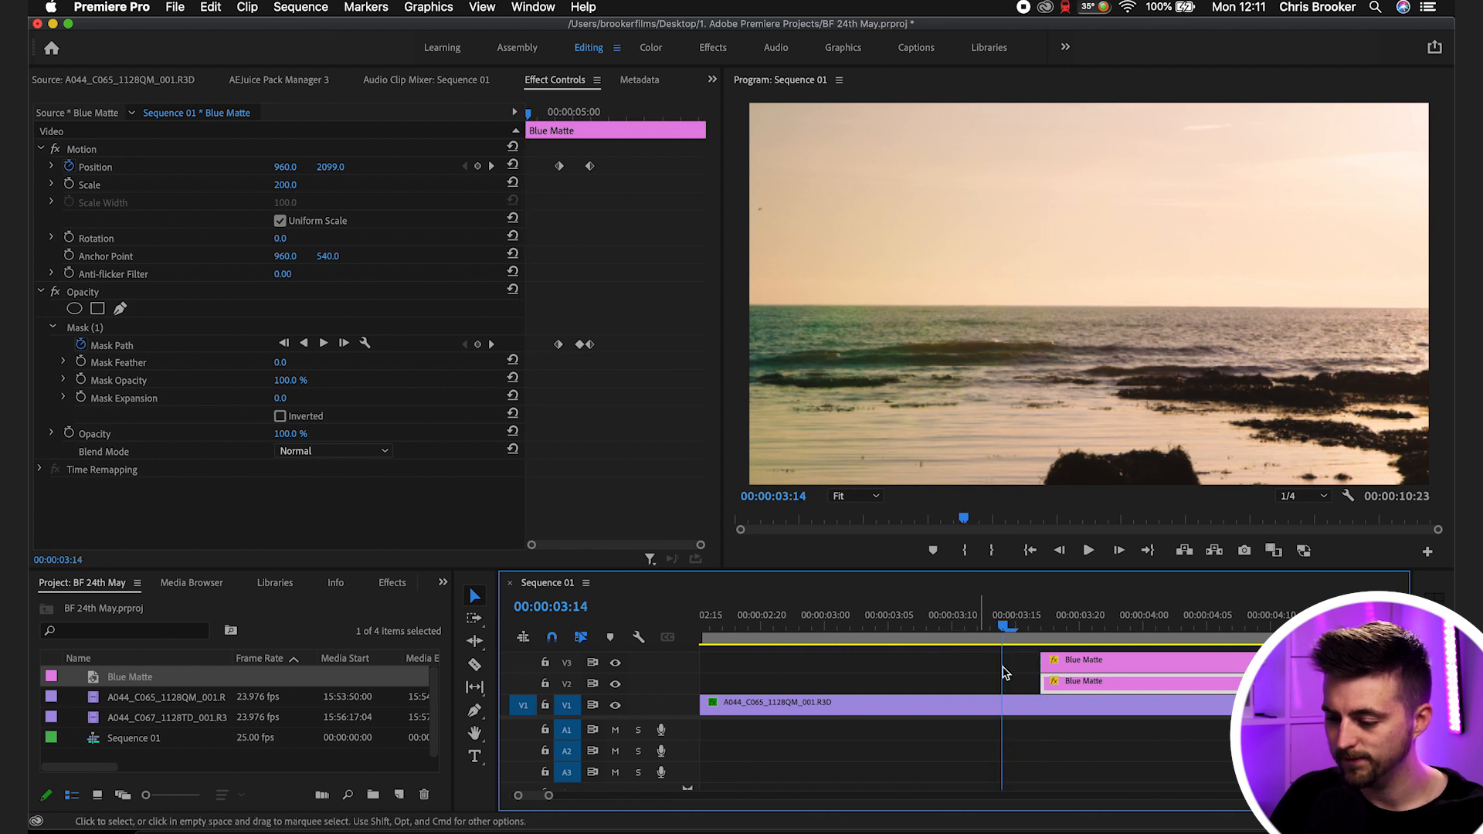
drag(1086, 688, 1048, 686)
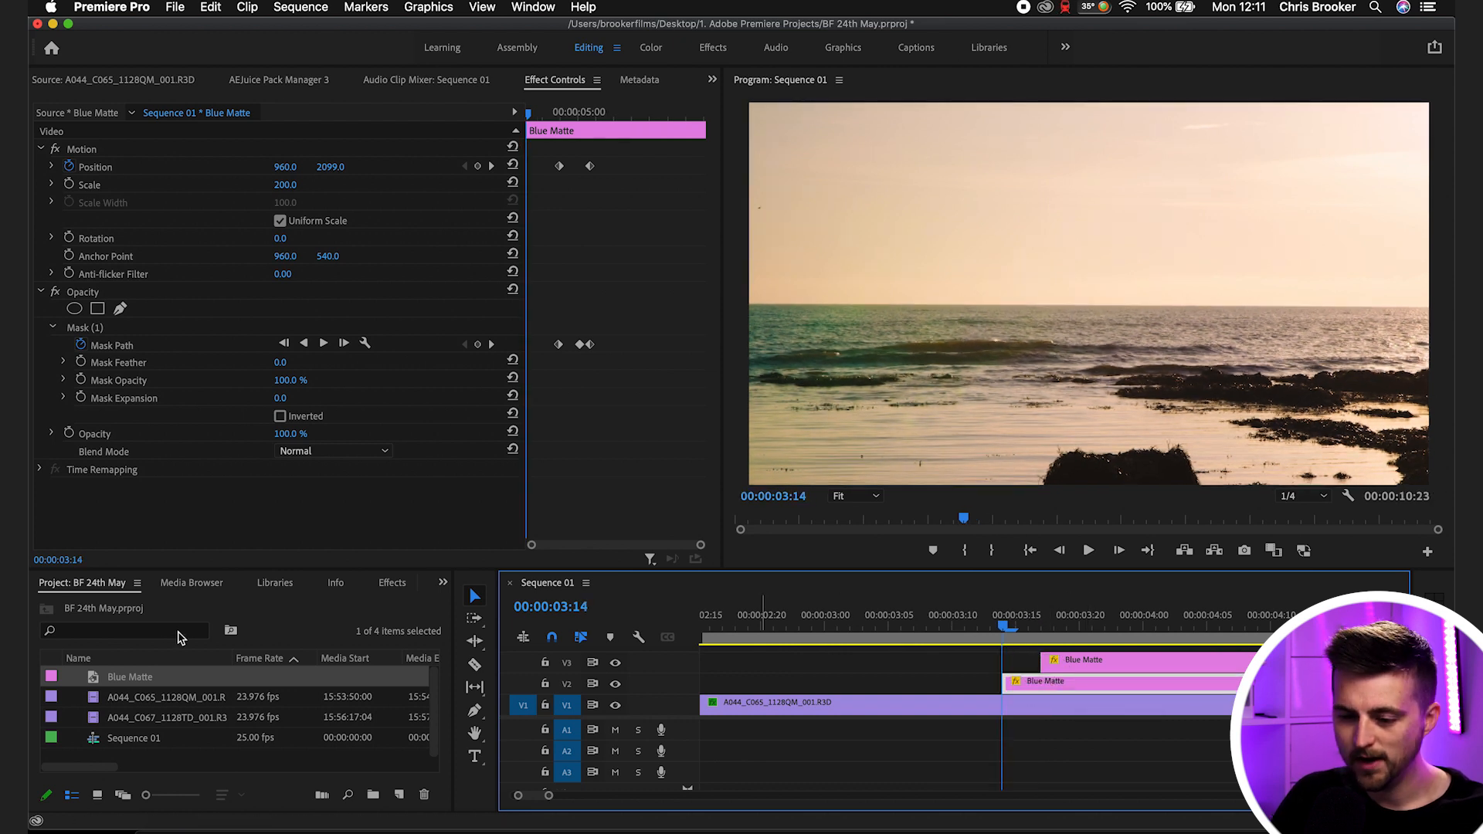
Step: Find the Tint effect and apply it to the Blue Matte clip on V2
click(401, 590)
click(97, 605)
text(tint)
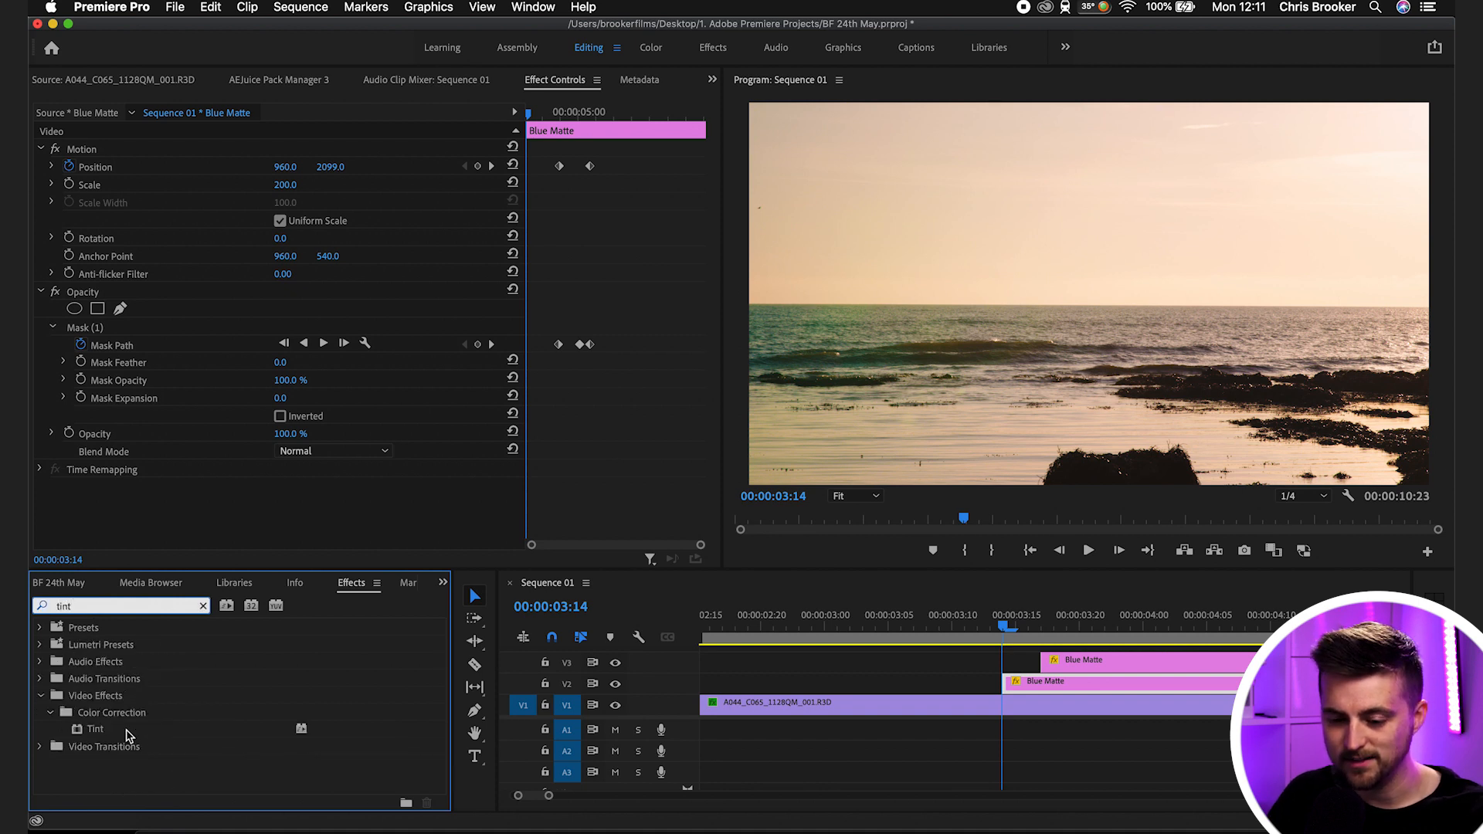
click(94, 730)
drag(94, 730, 1033, 680)
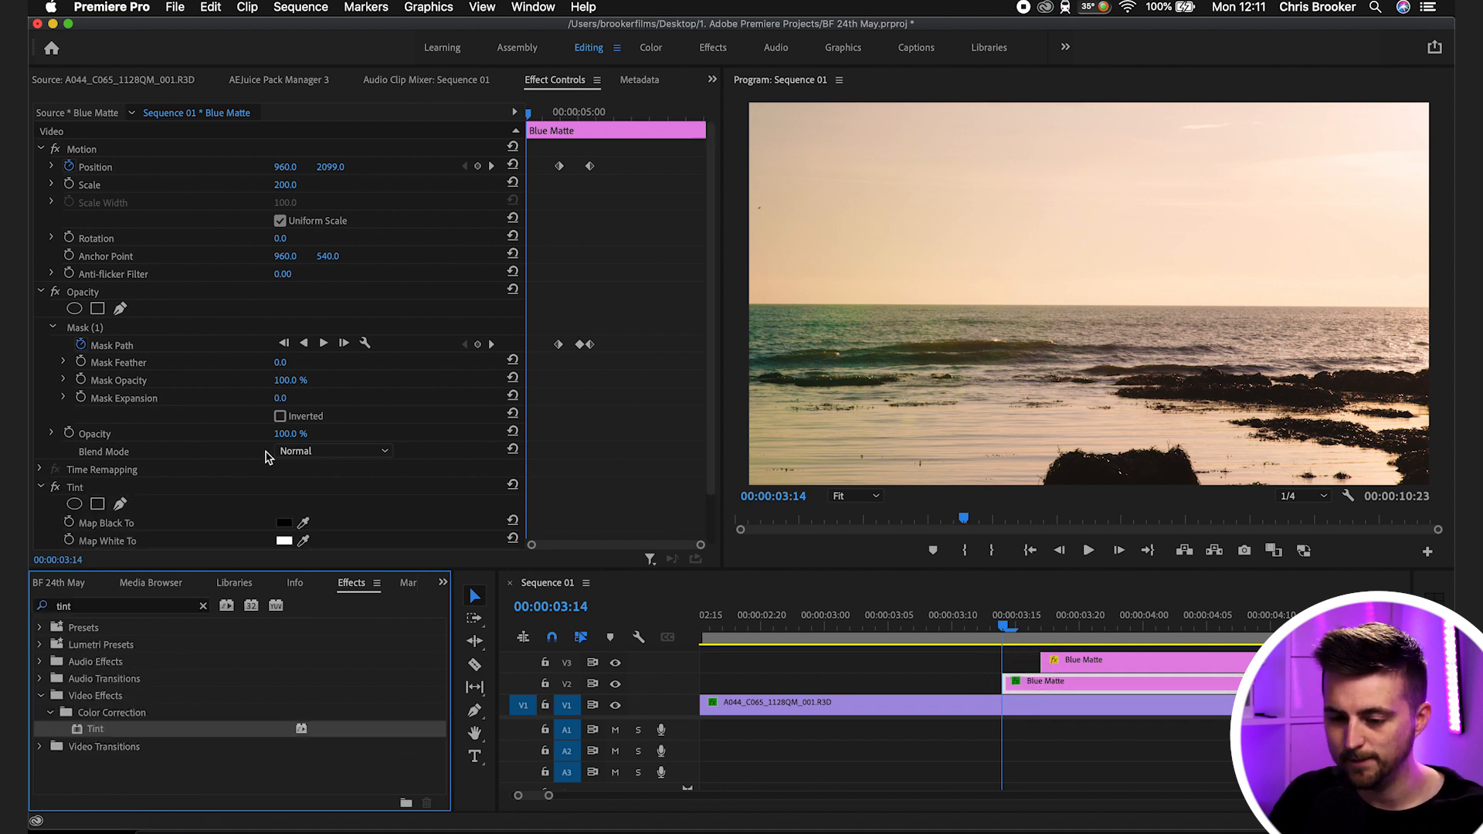
Step: Set the V2 matte's Tint Map Black To color to light blue, C7E0E7
click(283, 524)
drag(771, 417, 770, 438)
drag(596, 494, 566, 518)
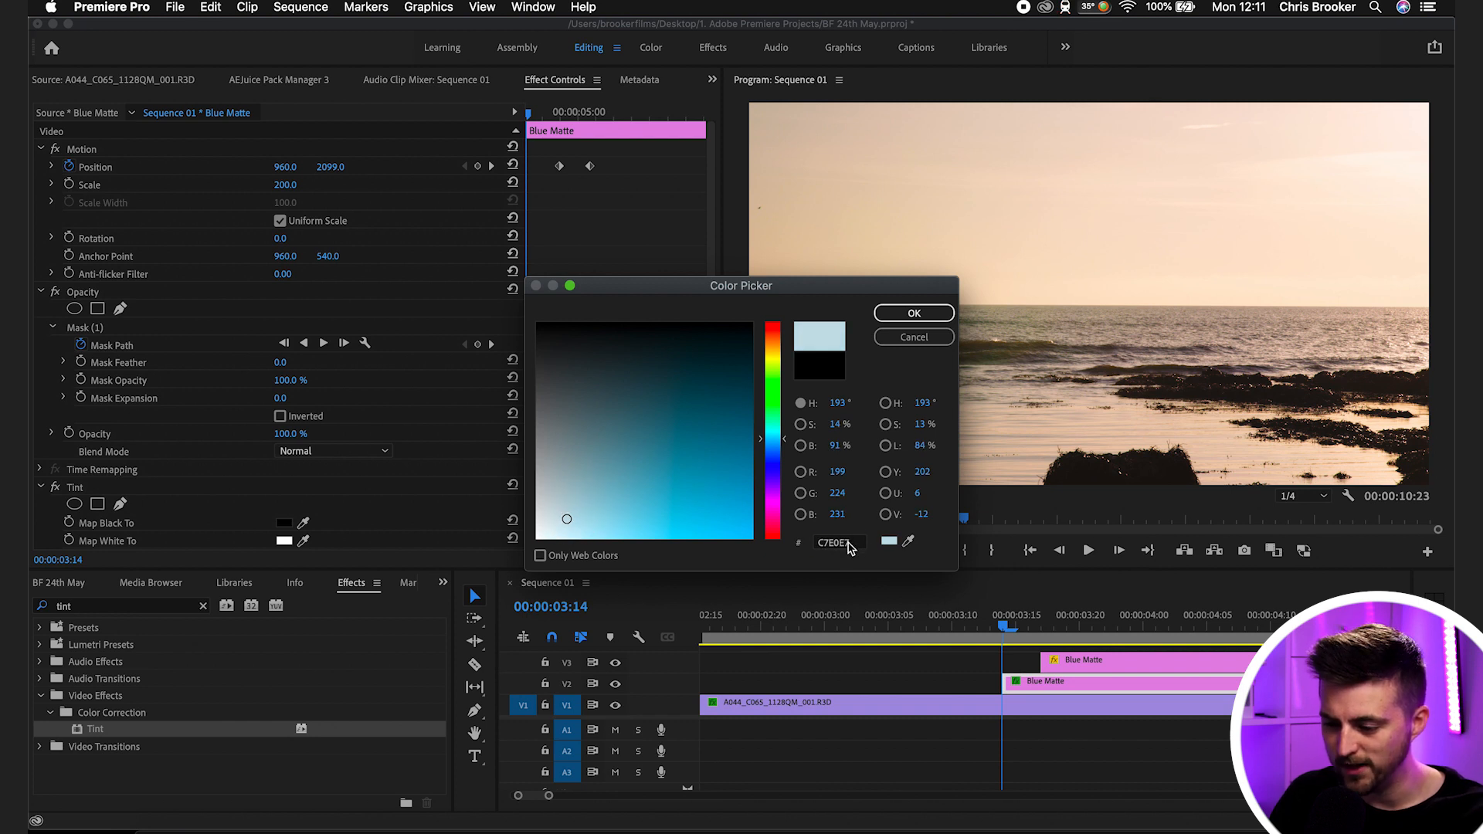
click(923, 316)
Step: Set the V2 matte's Tint Map White To color to the same light blue, C7E0E7
scroll(189, 505, down, 2)
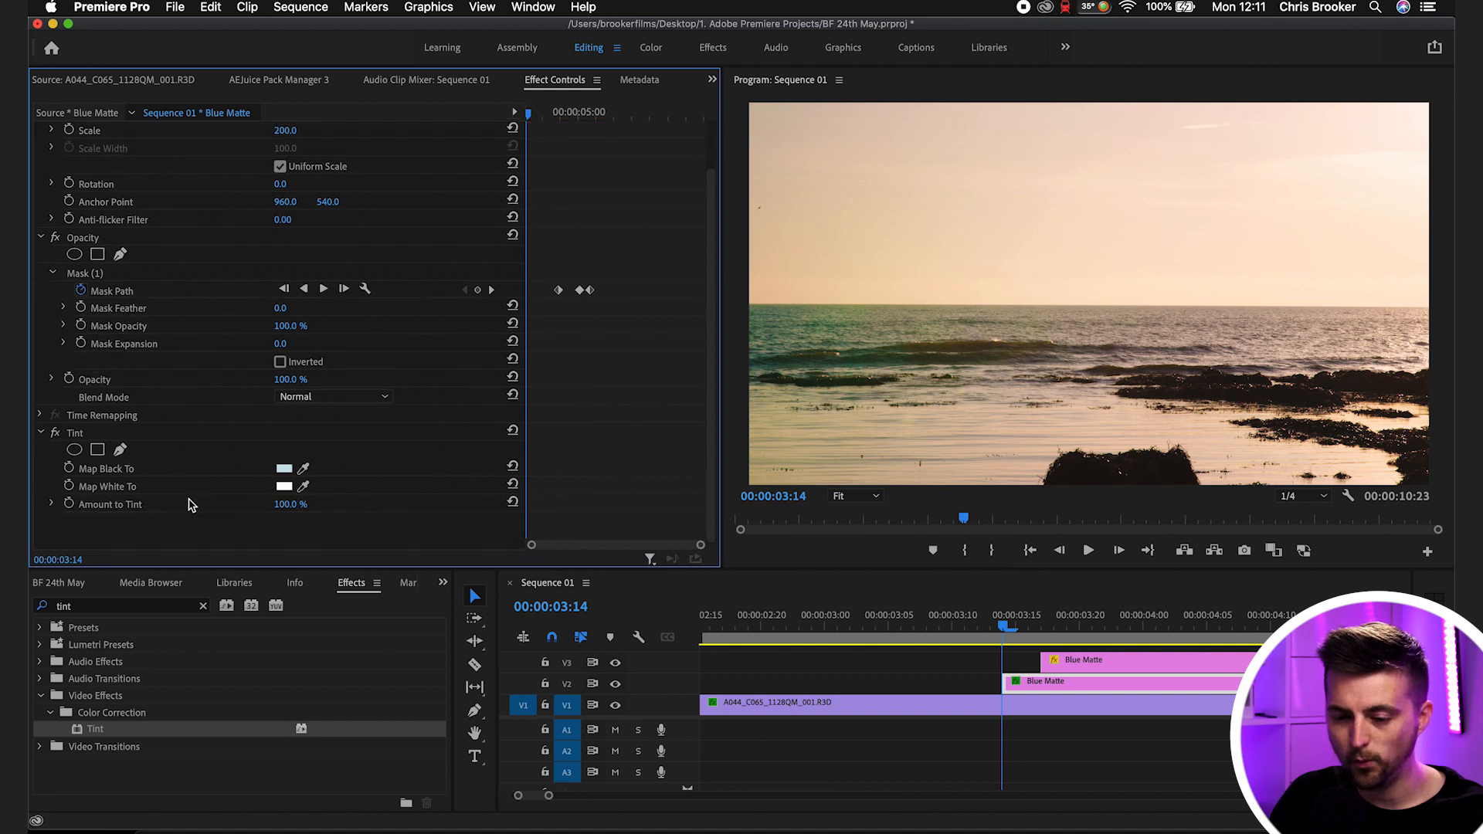
click(283, 487)
double_click(832, 542)
text(C7E0E7)
click(912, 311)
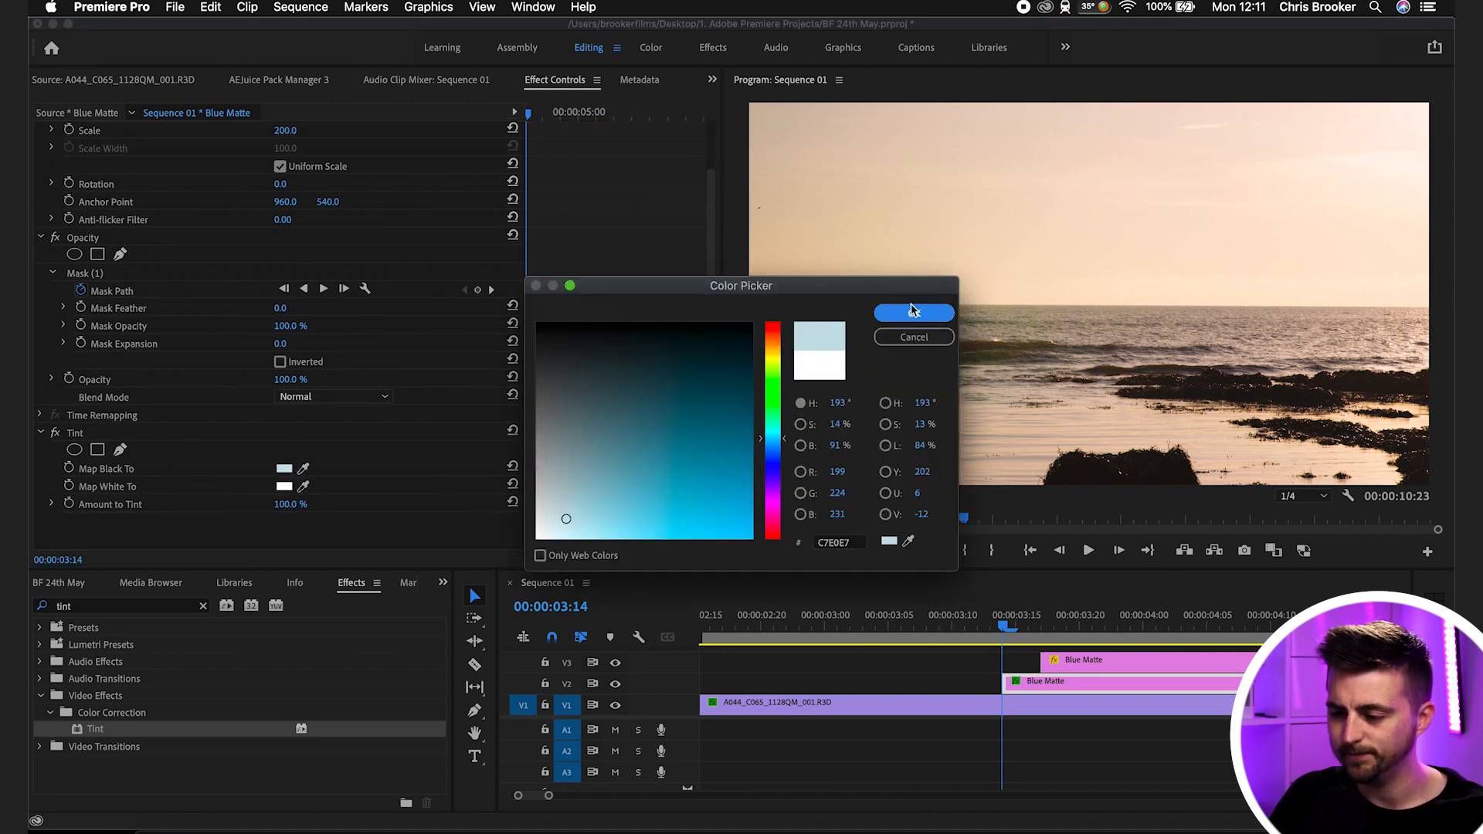
Step: Play back the transition and scrub to 00:00:04:22 to inspect the two overlapping matte waves
key(space)
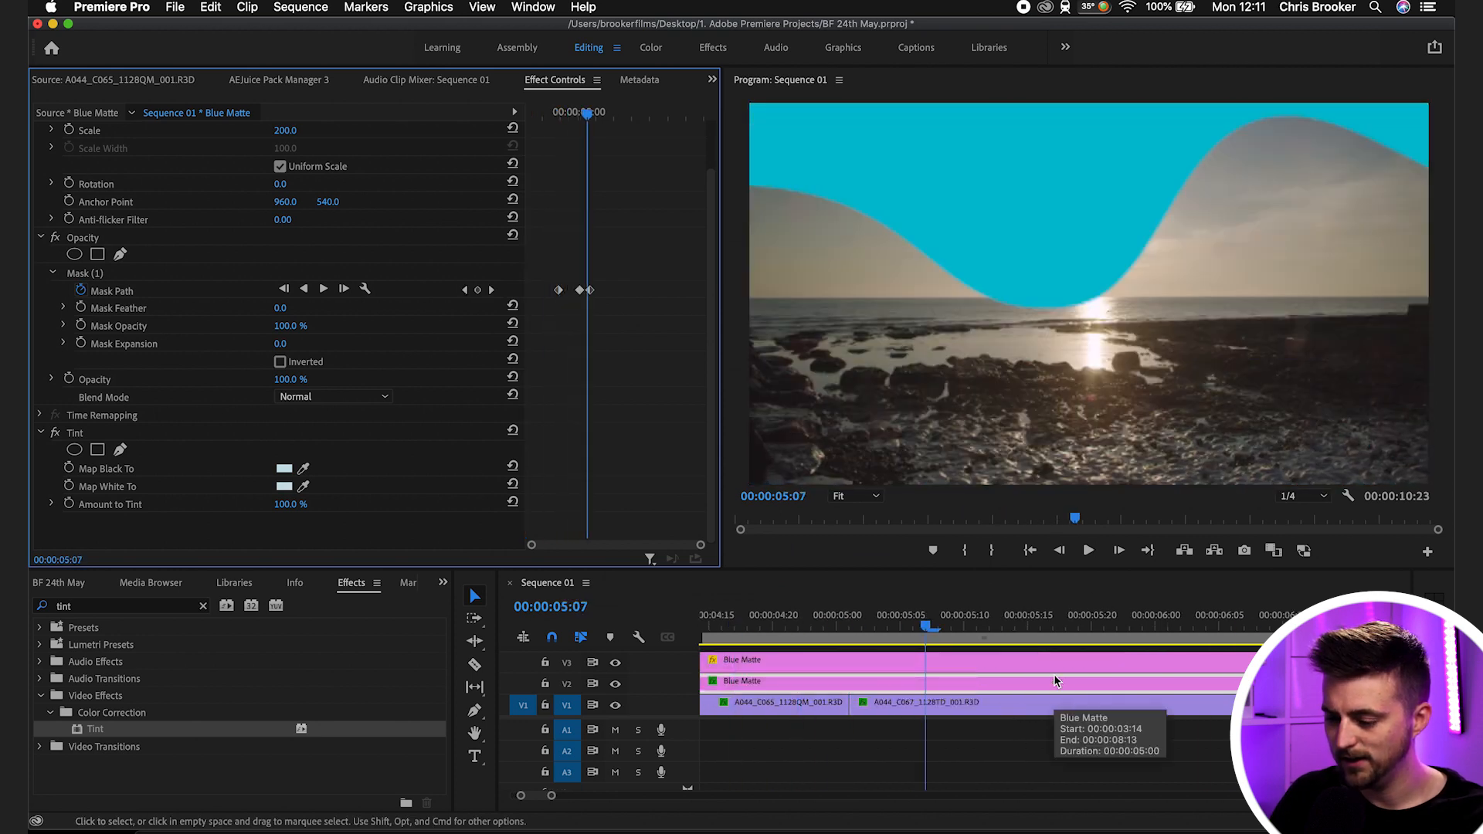
click(919, 748)
key(minus)
key(minus)
mouse_move(951, 625)
mouse_down()
mouse_move(886, 627)
mouse_move(980, 626)
mouse_up()
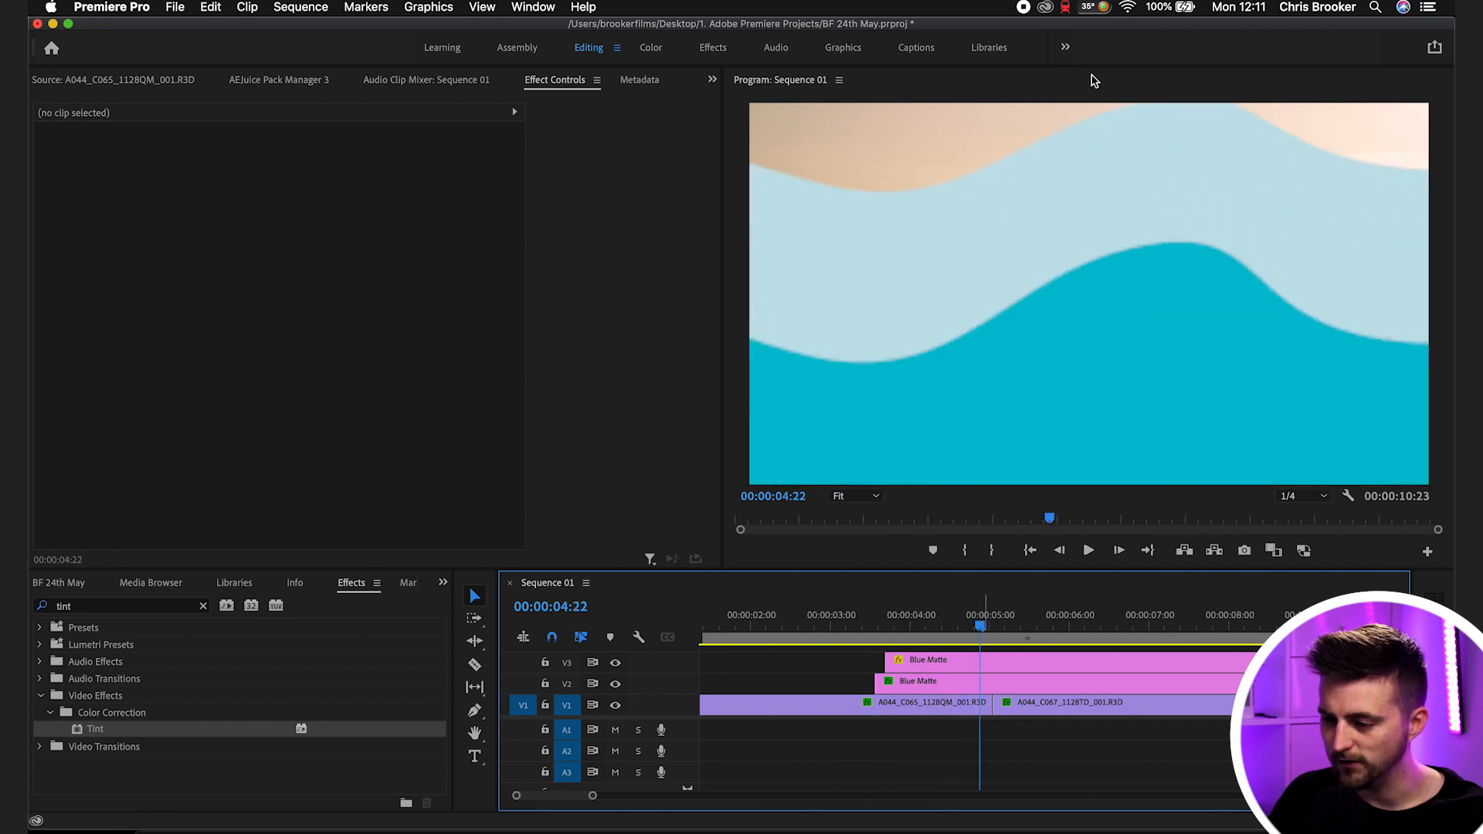
Step: Reshape the V2 matte mask's upper wave at 00:00:04:22 into a long dip with a steep crest near the right edge
click(953, 682)
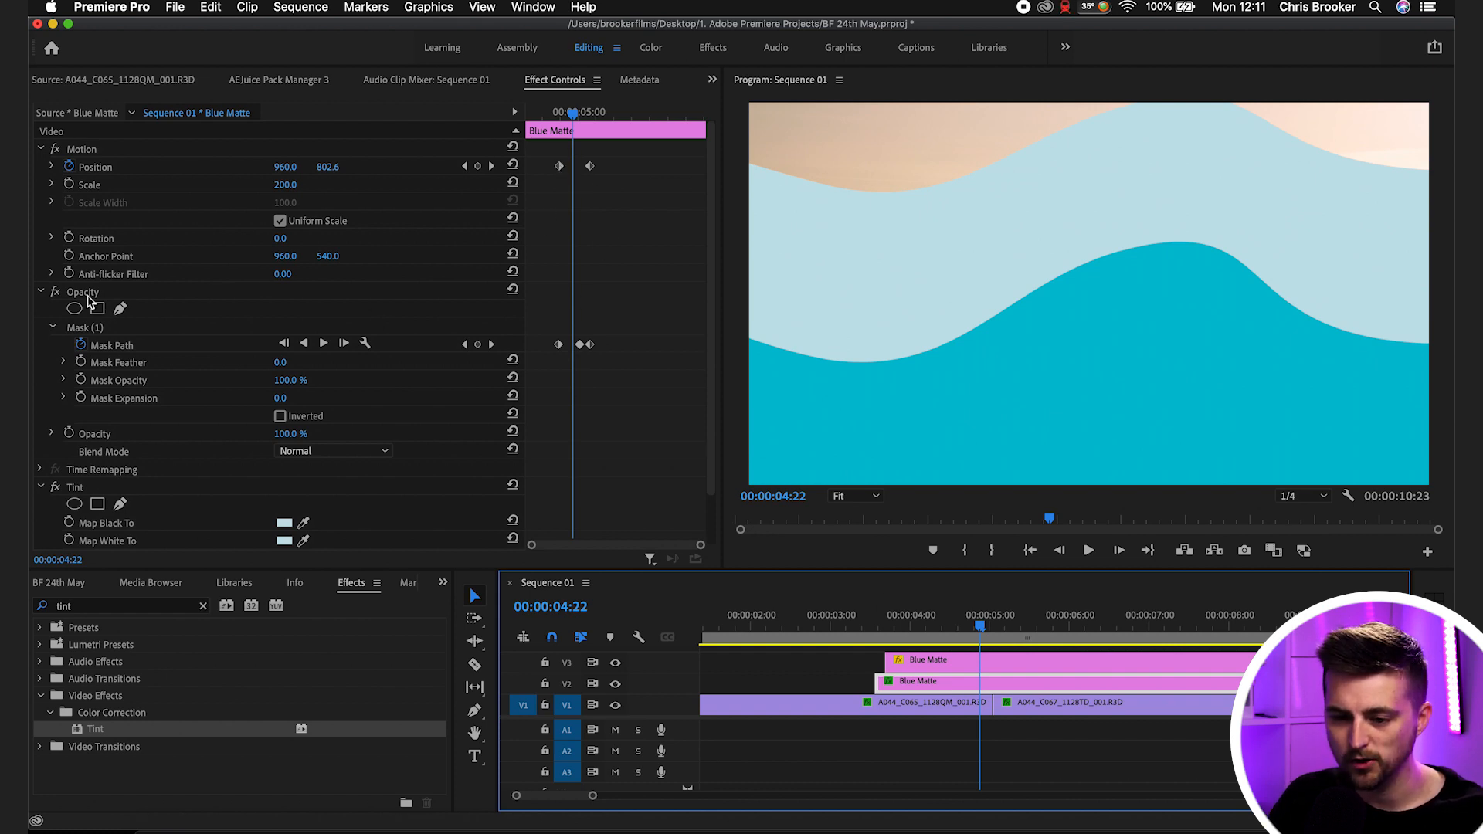
click(84, 329)
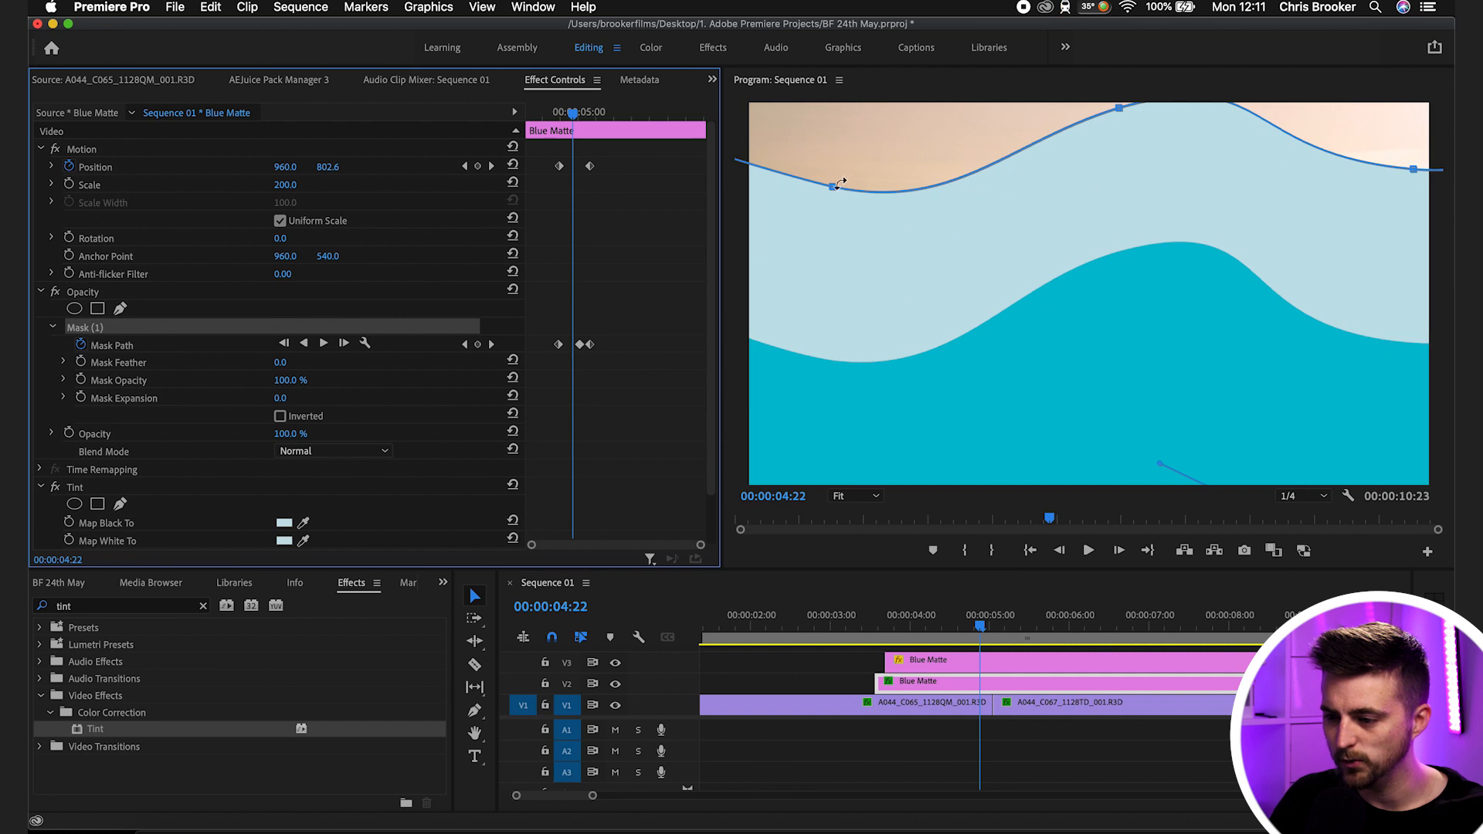
click(834, 188)
drag(849, 190, 993, 206)
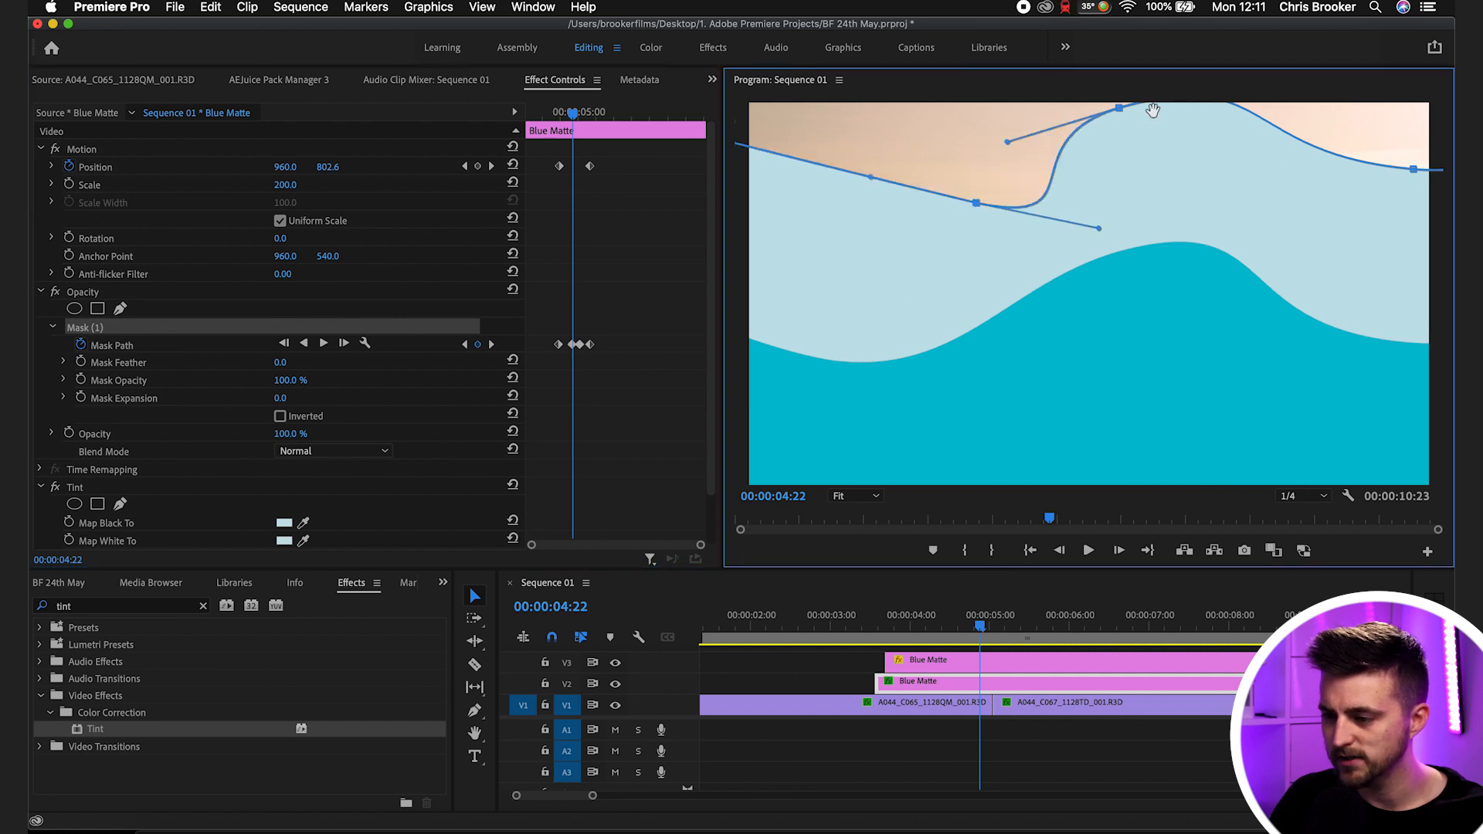
drag(1119, 107, 1211, 218)
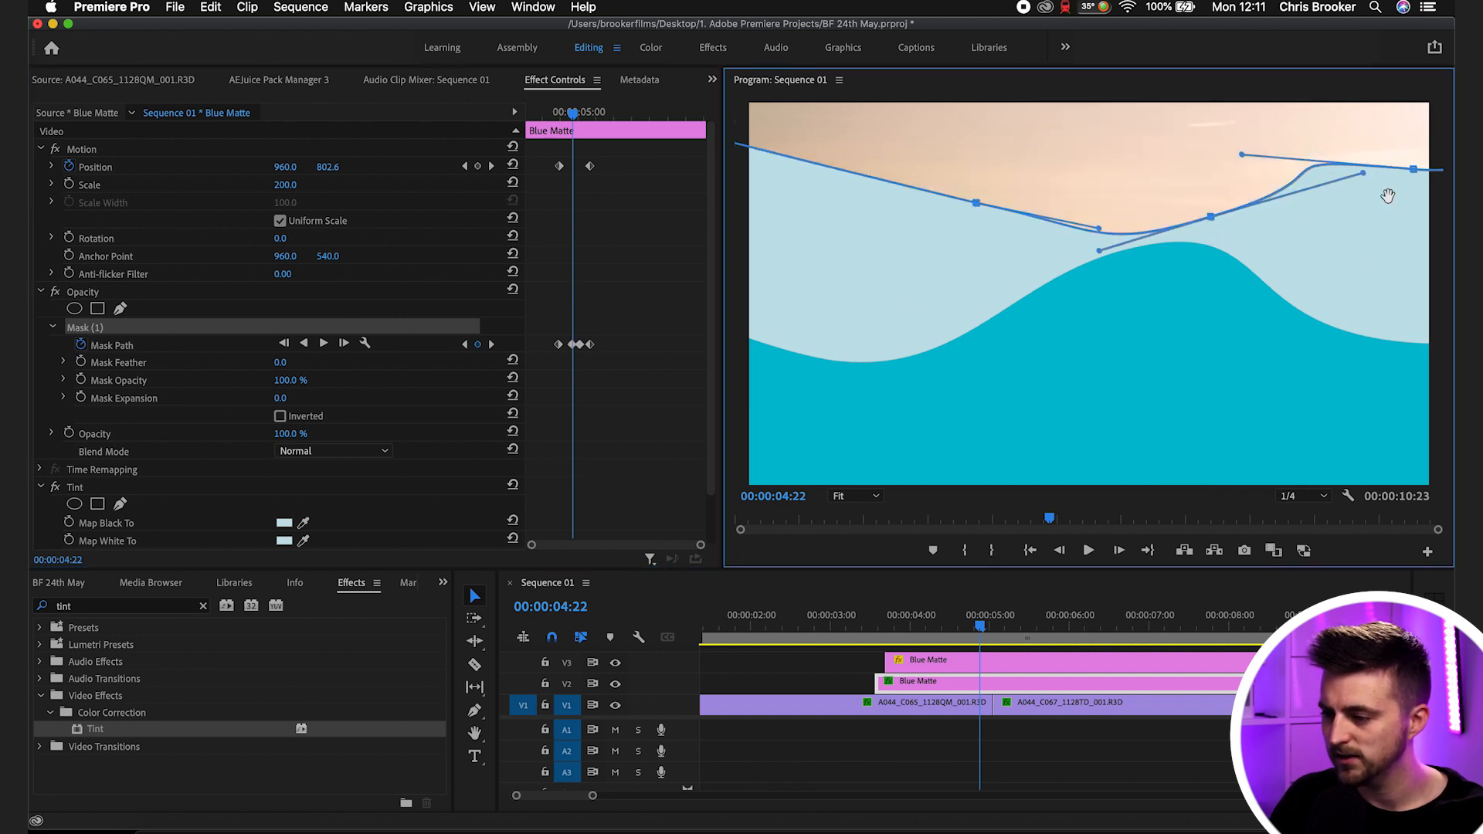
drag(1334, 16, 1340, 13)
Step: Deselect the matte, and scrub and play back the transition from about 00:00:03:22 to check the differing waves
click(985, 619)
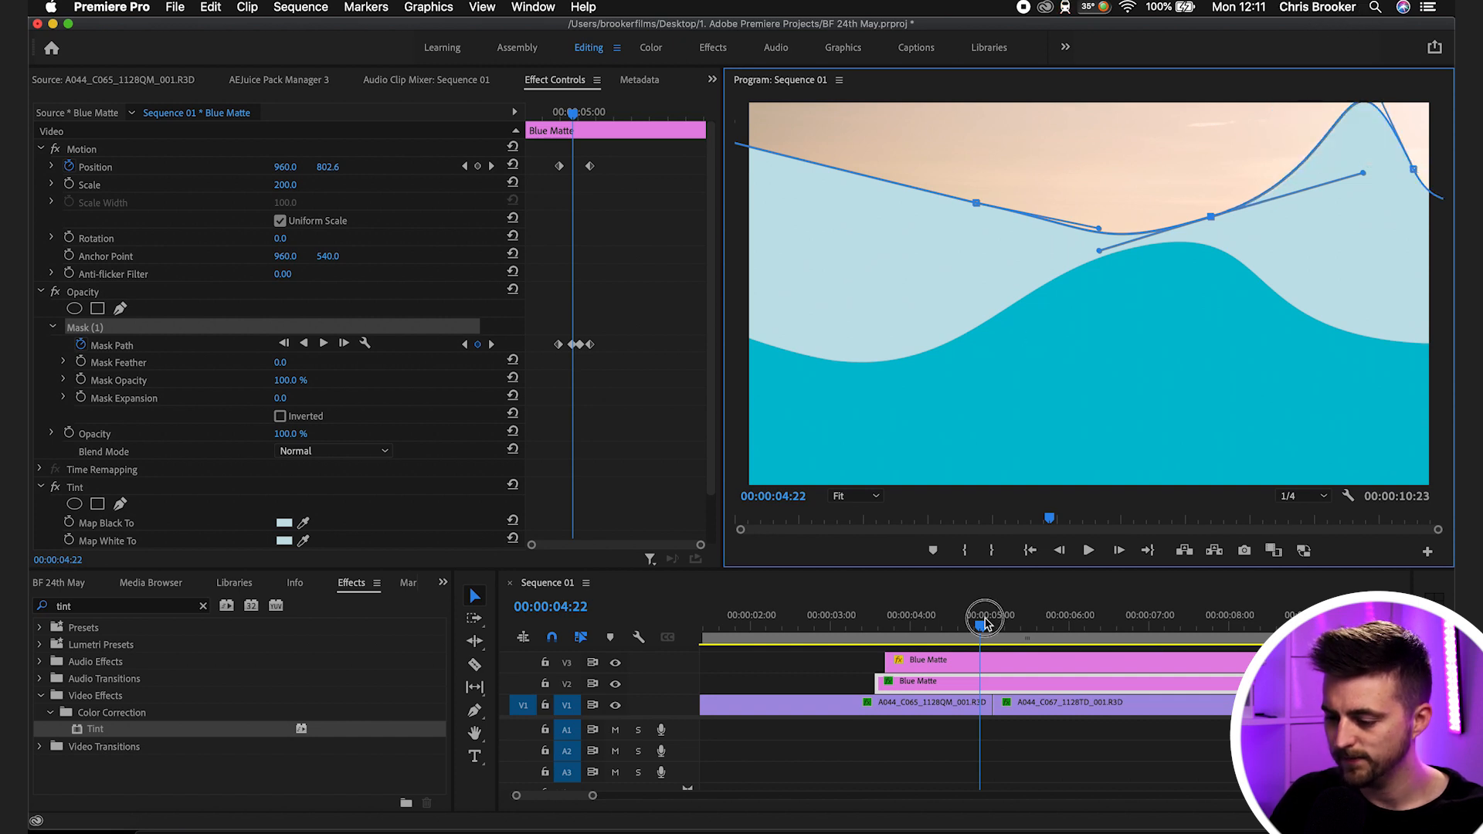
drag(985, 622, 901, 622)
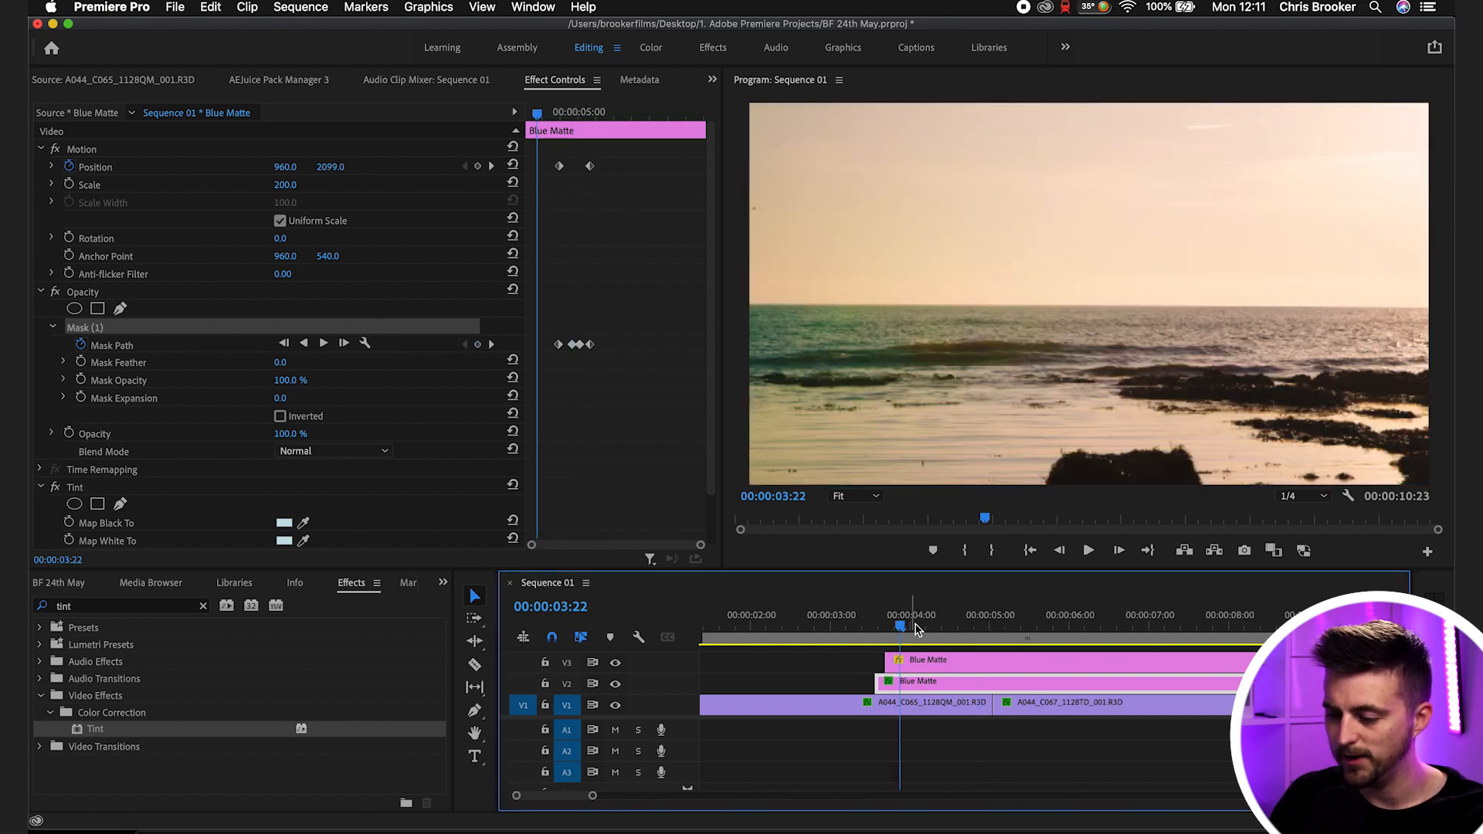
click(870, 752)
key(space)
key(space)
mouse_move(935, 615)
mouse_down()
mouse_move(906, 617)
mouse_move(989, 618)
mouse_move(913, 630)
mouse_up()
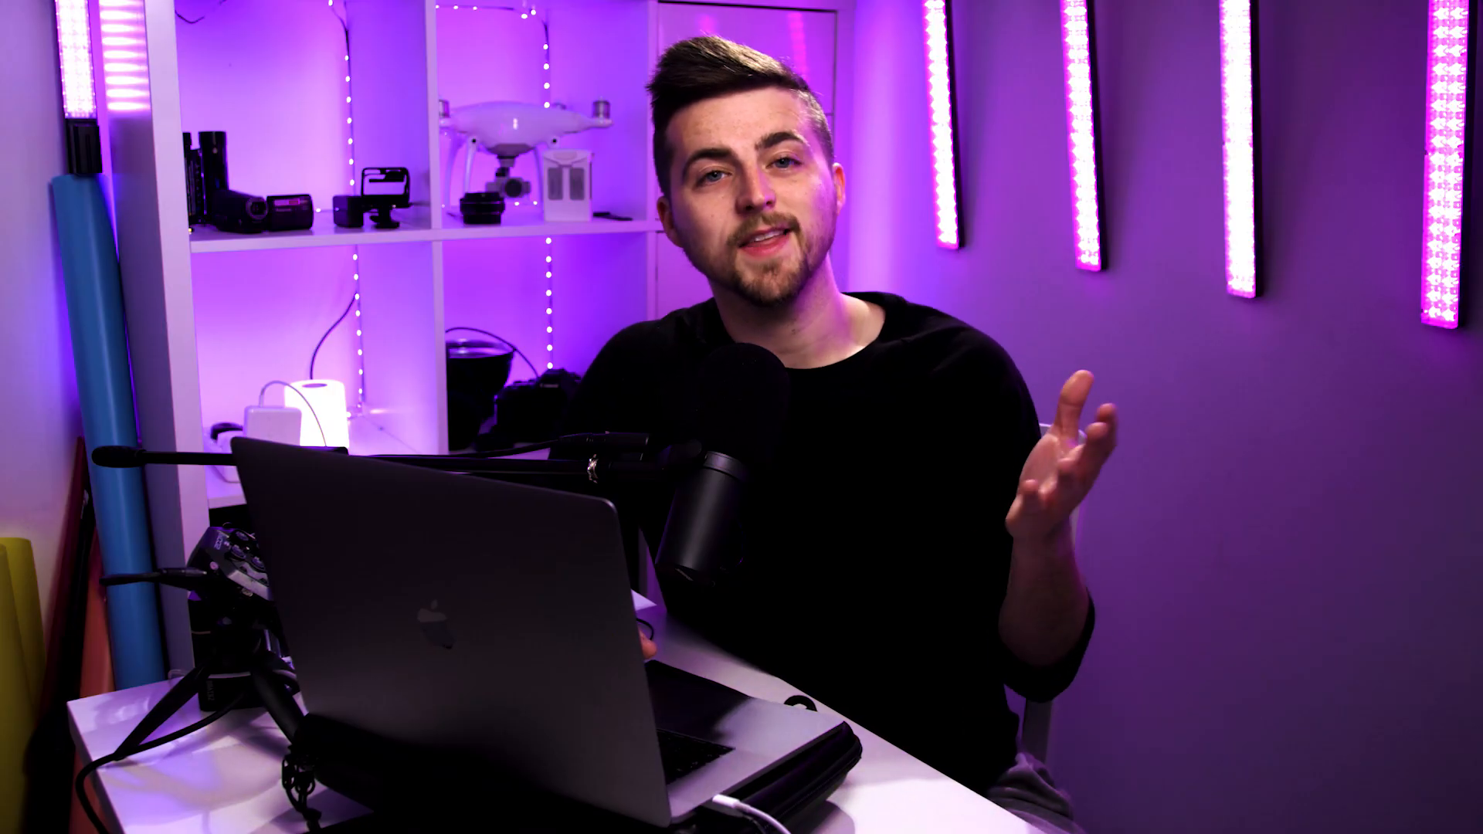